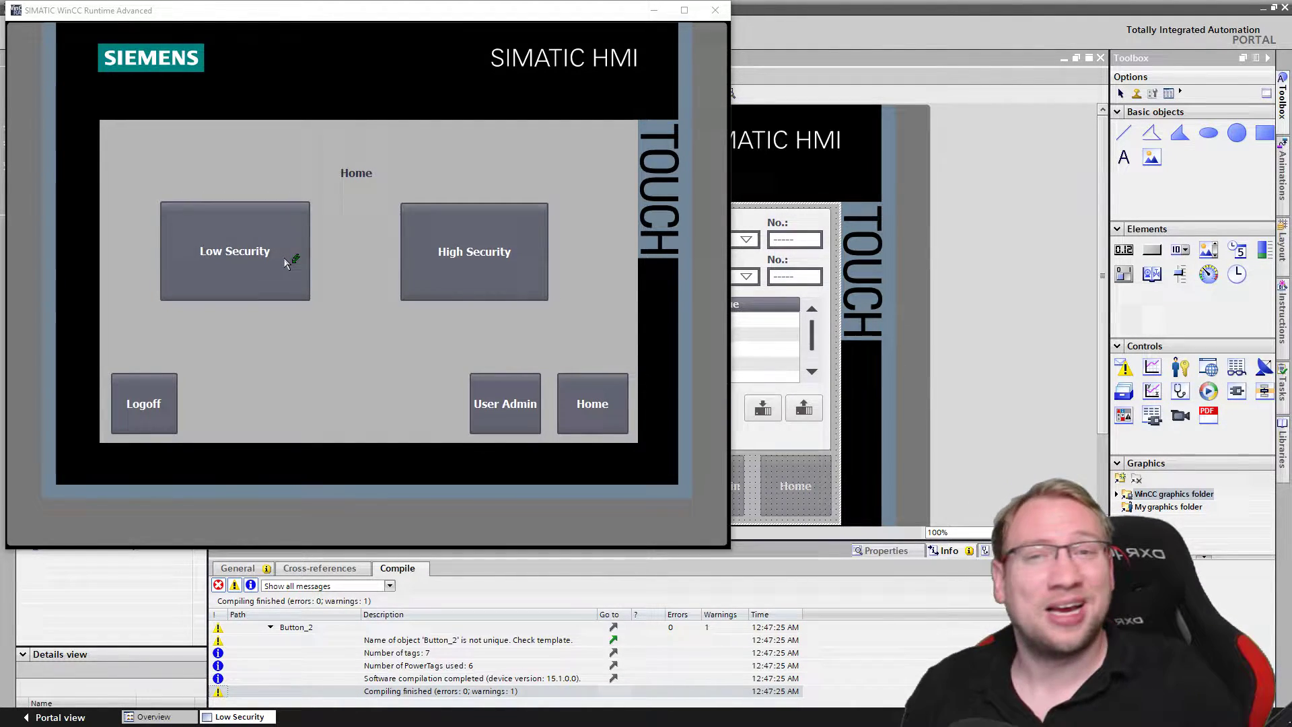
# - View the Low Security recipe screen with Pizza (No. 1), Temperature, Fan and Time at 0, via Home
pyautogui.click(284, 257)
pyautogui.click(269, 256)
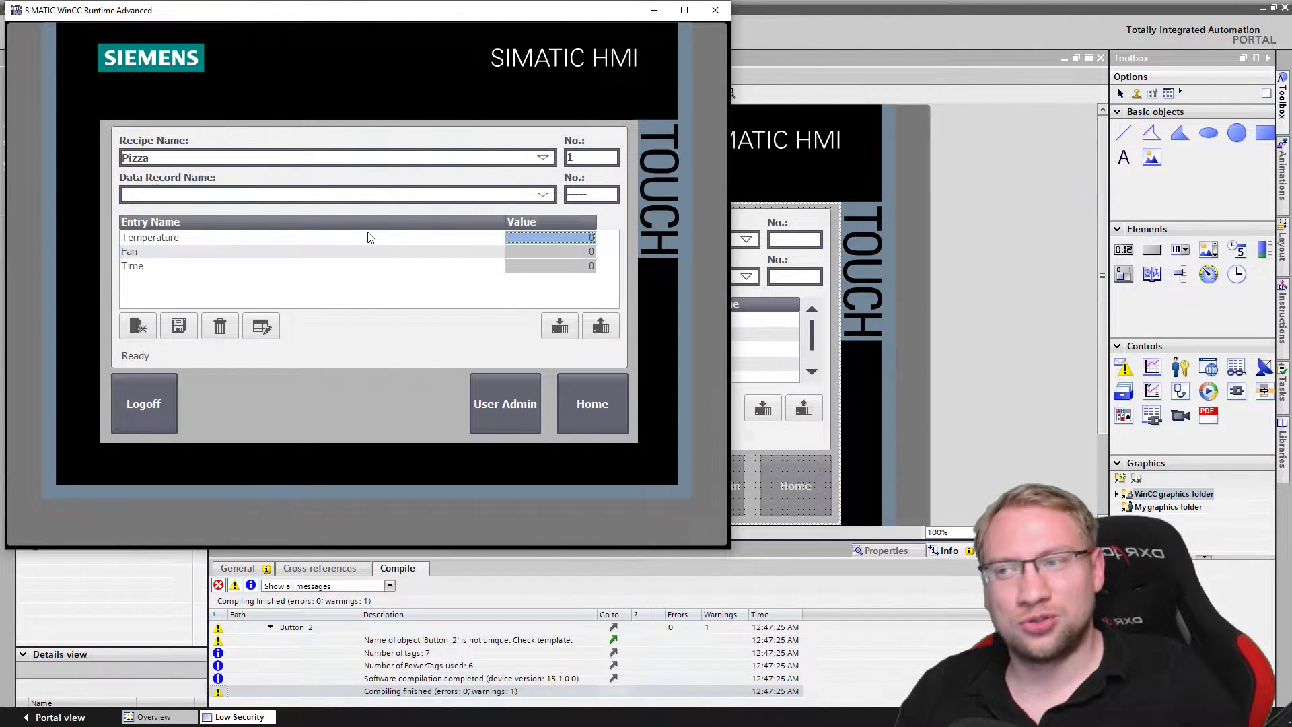
pyautogui.click(587, 409)
pyautogui.click(262, 290)
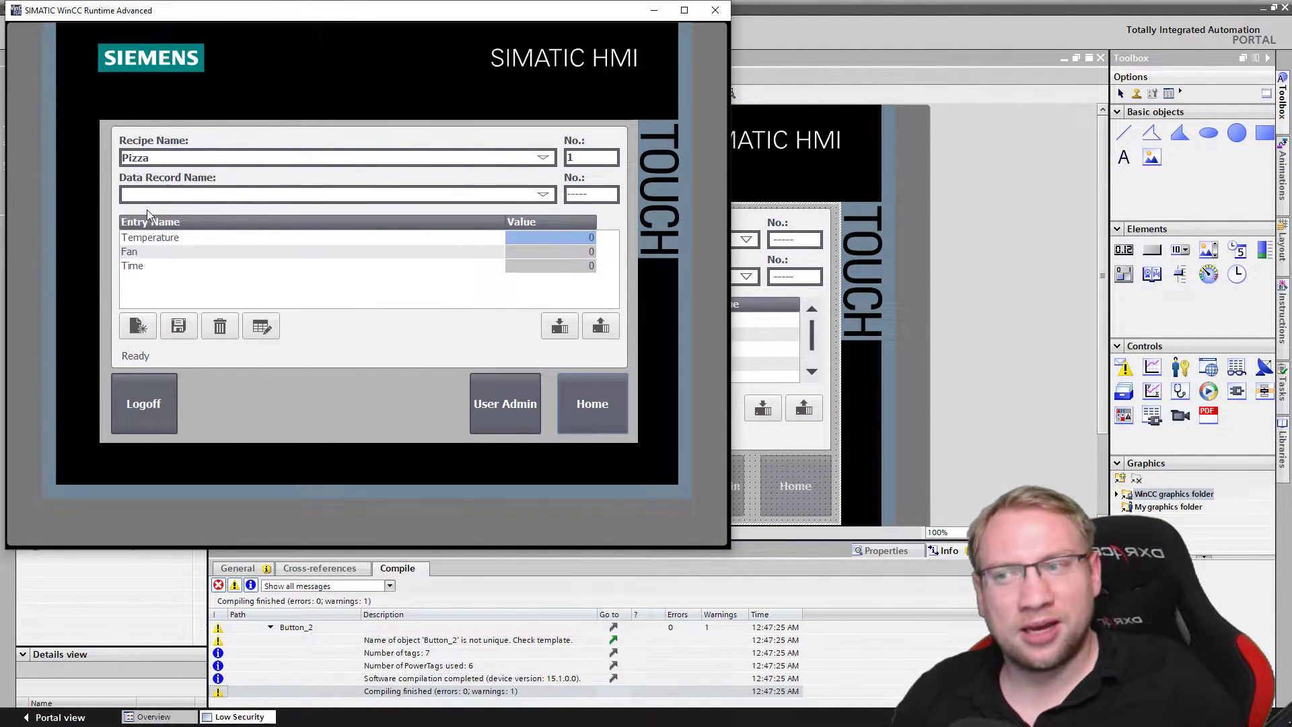
# - Cancel the High Security login prompt and open the Low Security recipe screen instead
pyautogui.click(582, 428)
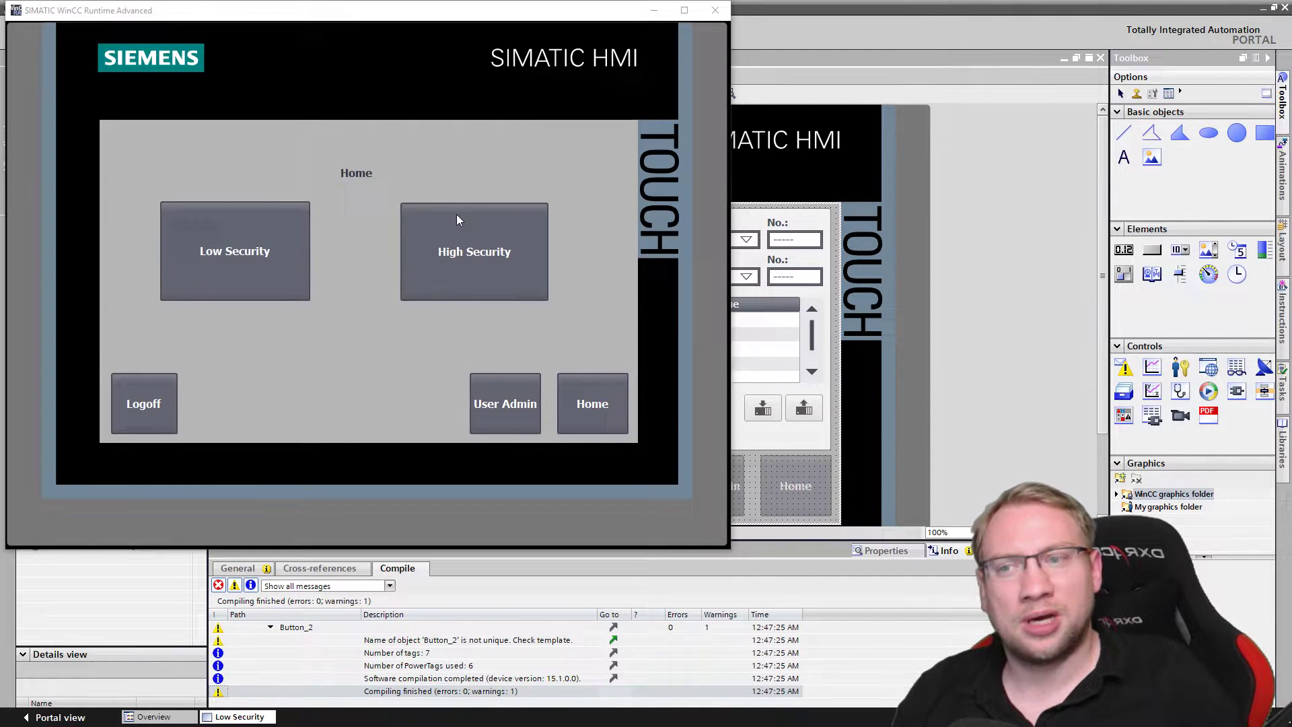
pyautogui.click(462, 217)
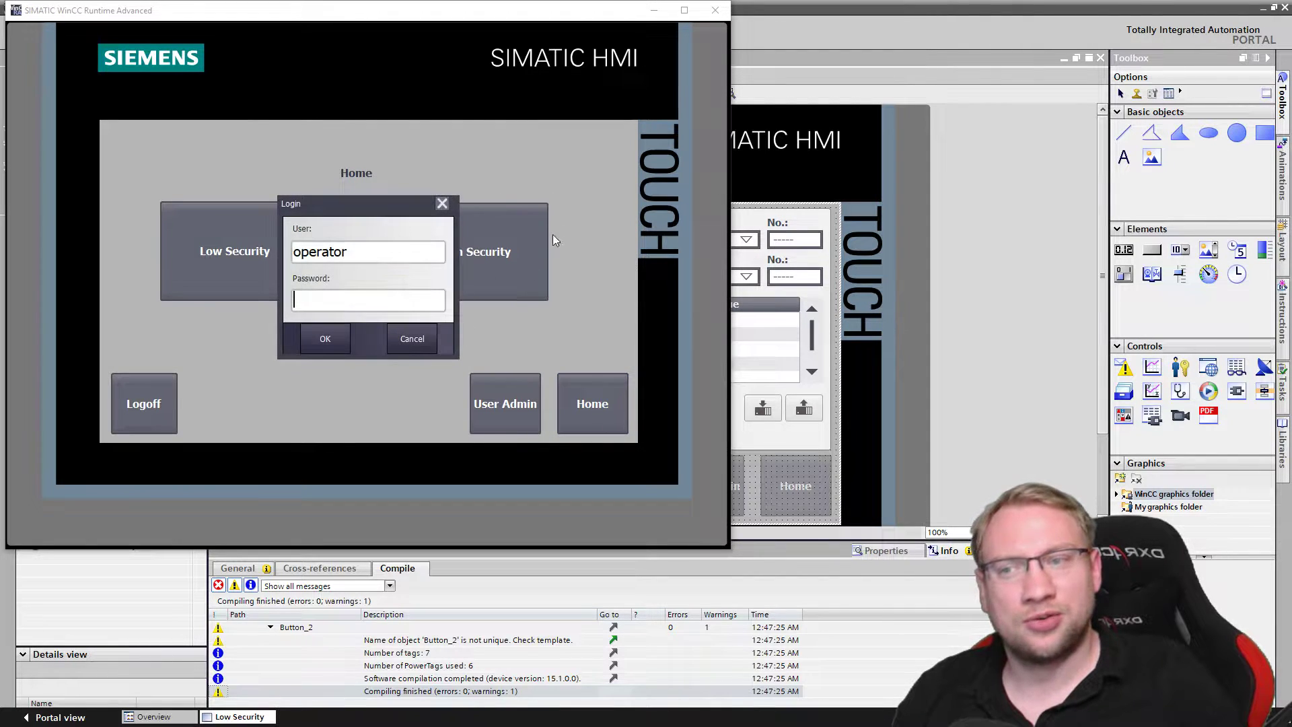
pyautogui.click(443, 203)
pyautogui.click(274, 244)
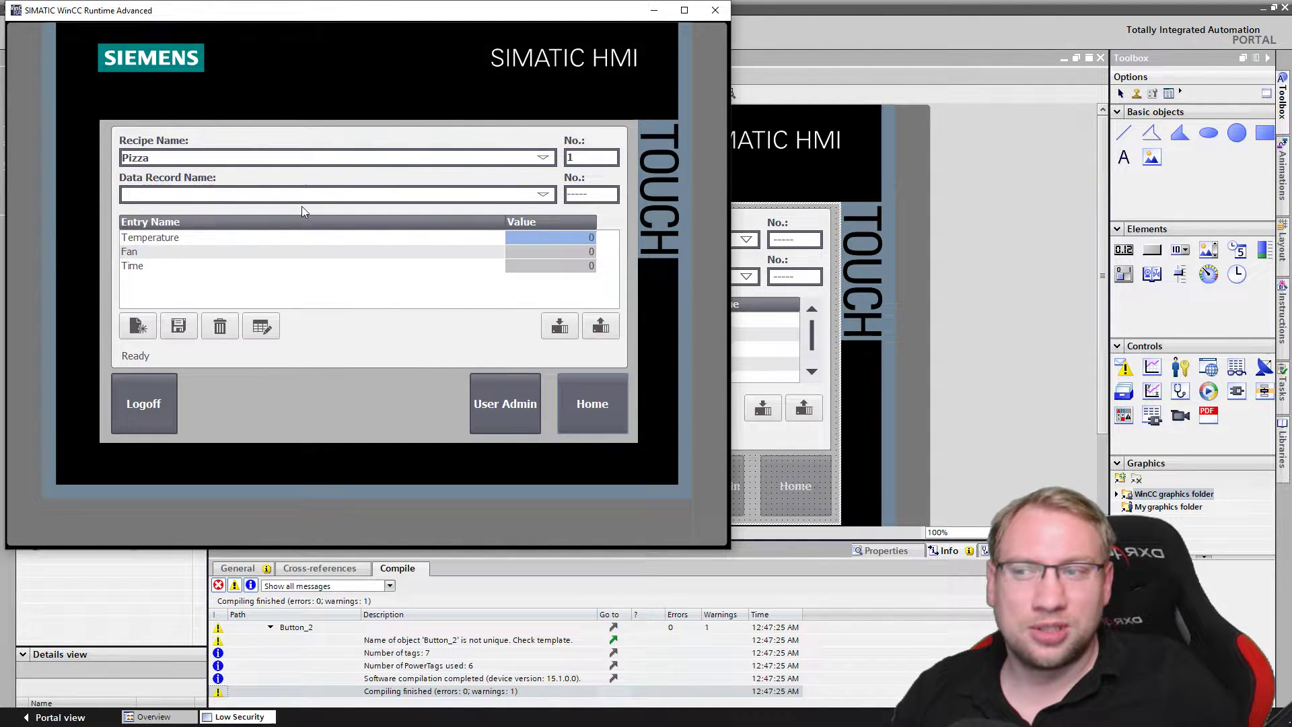
# - Load the Cake recipe's Cheese record and transfer it to the PLC
pyautogui.click(542, 157)
pyautogui.click(373, 173)
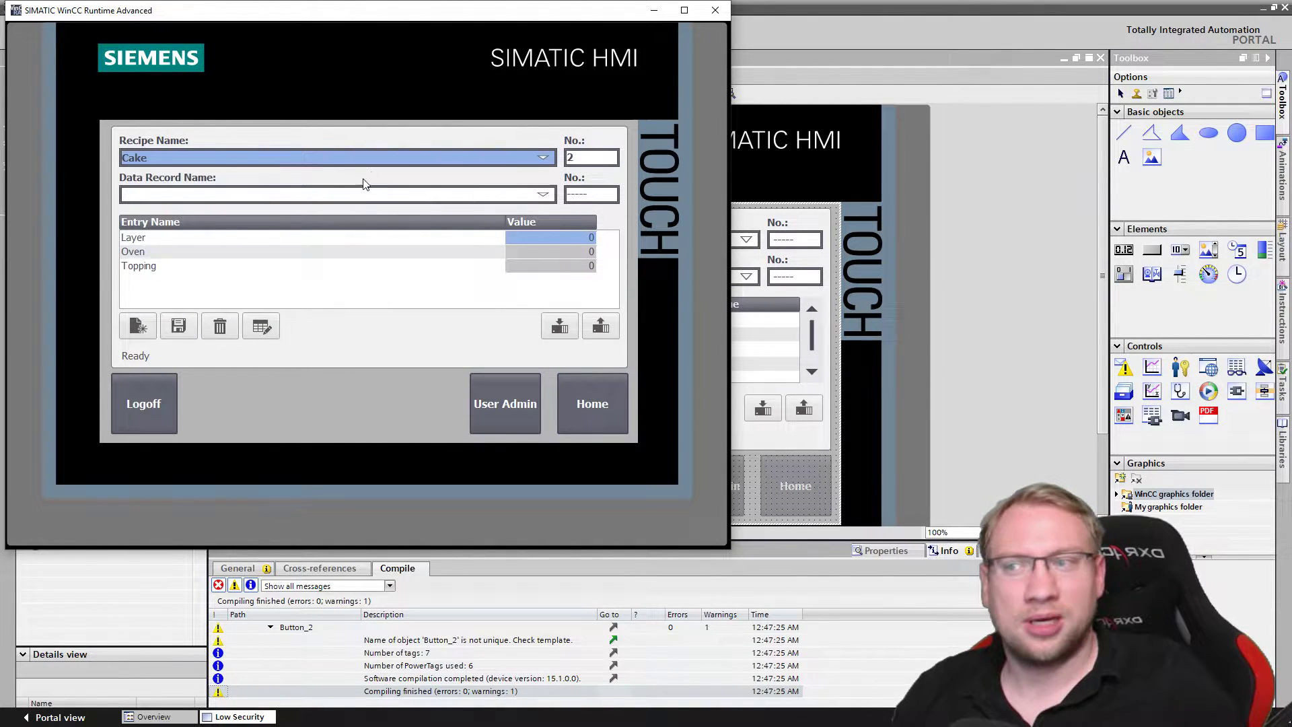
pyautogui.click(542, 195)
pyautogui.click(300, 212)
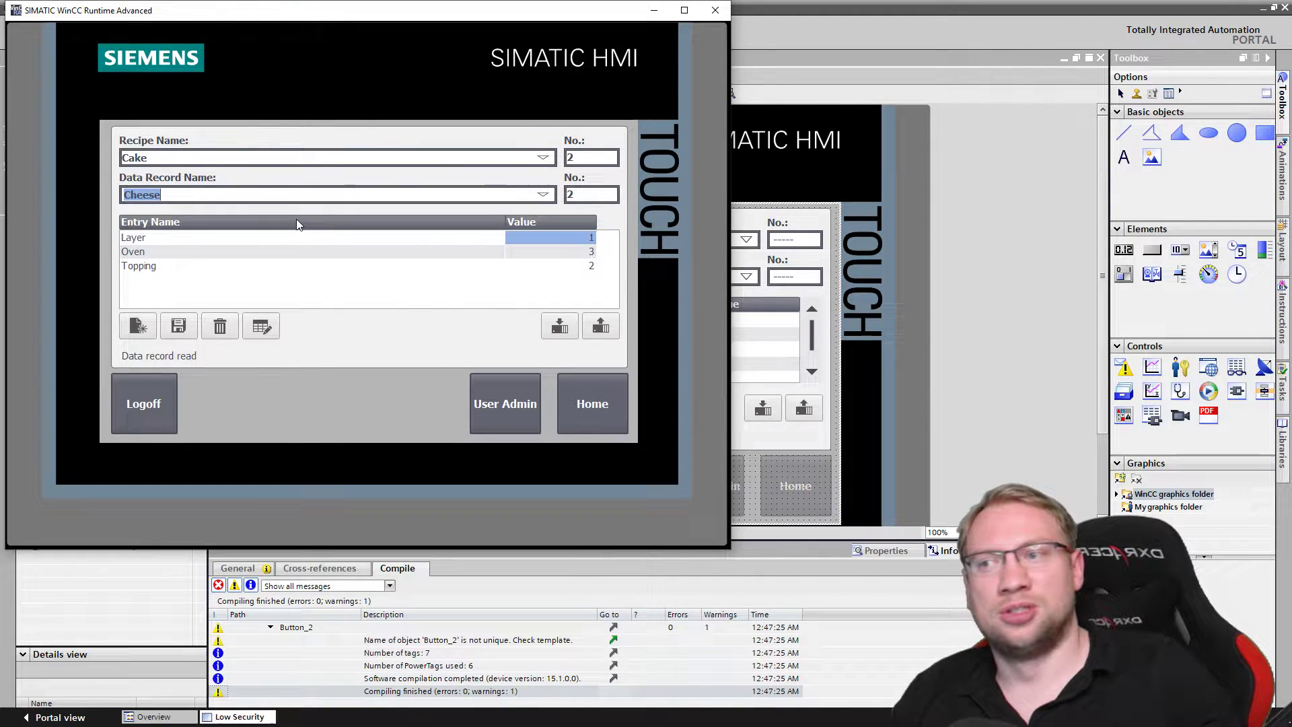
pyautogui.click(561, 328)
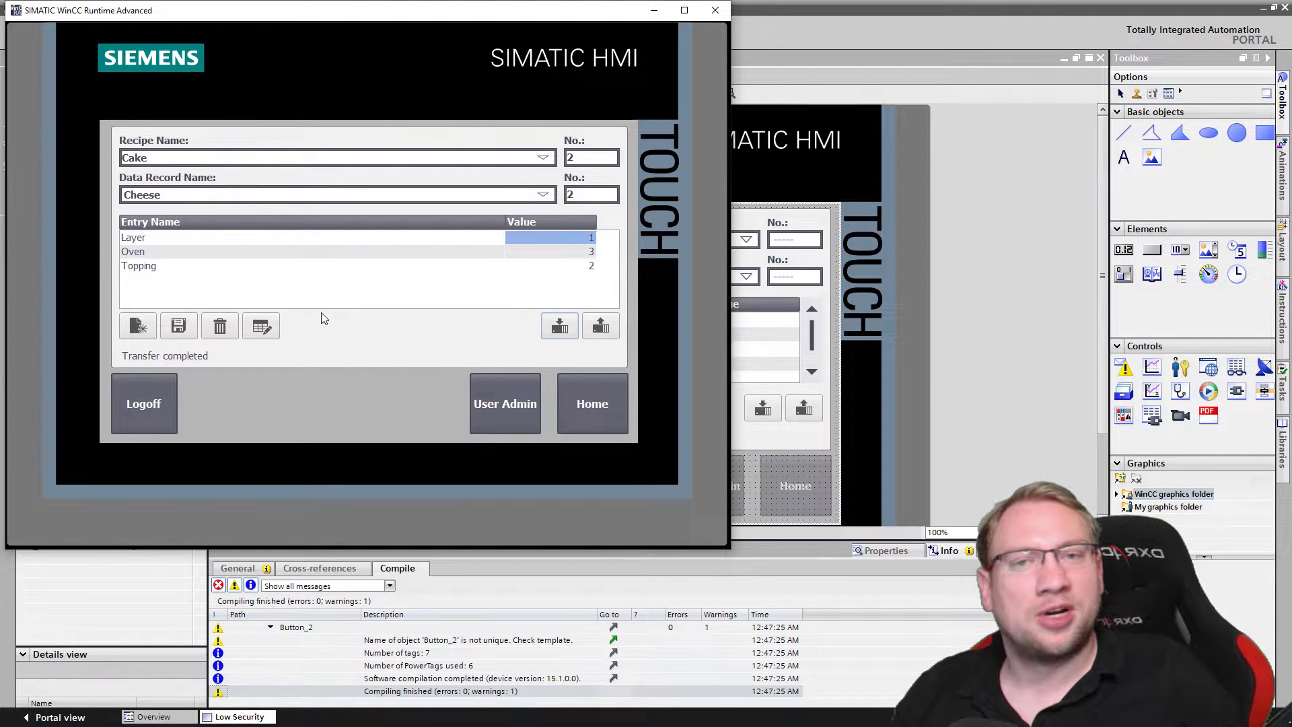
# - Change Oven to 3558 and save the Cheese record, confirming the overwrite
pyautogui.click(543, 253)
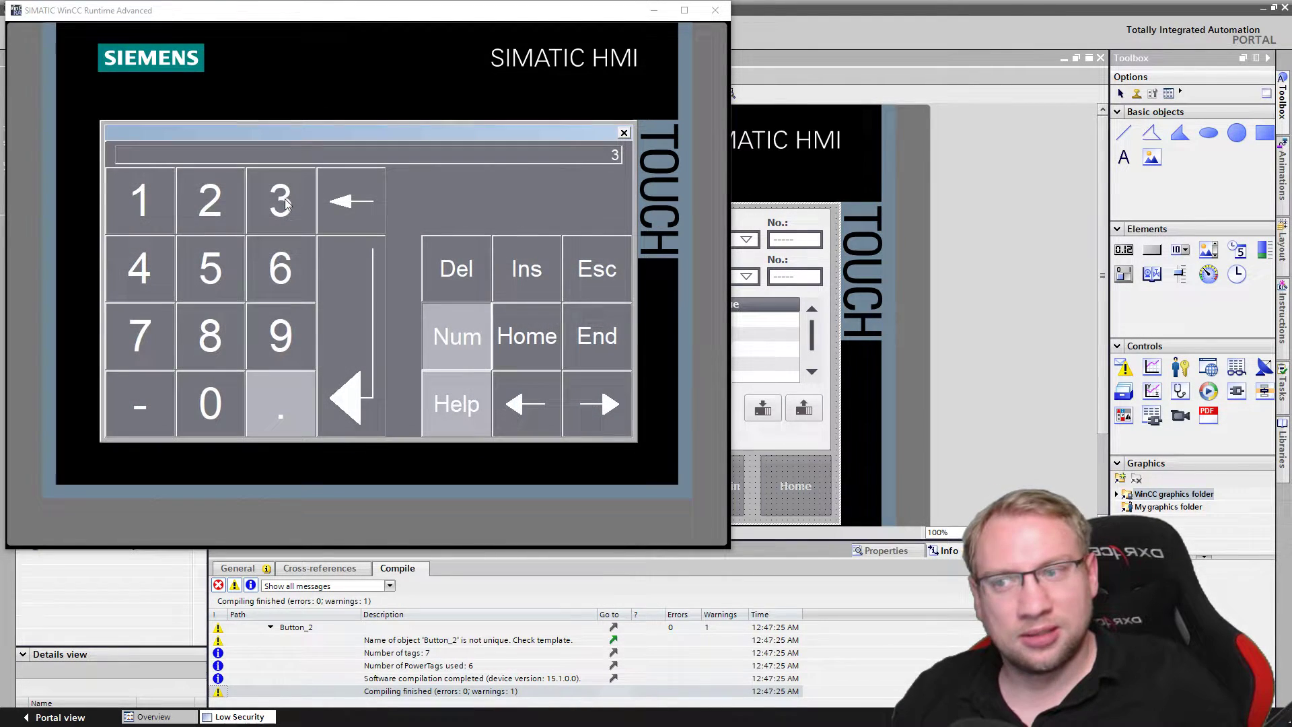
pyautogui.click(210, 268)
pyautogui.click(210, 268)
pyautogui.click(209, 335)
pyautogui.click(358, 313)
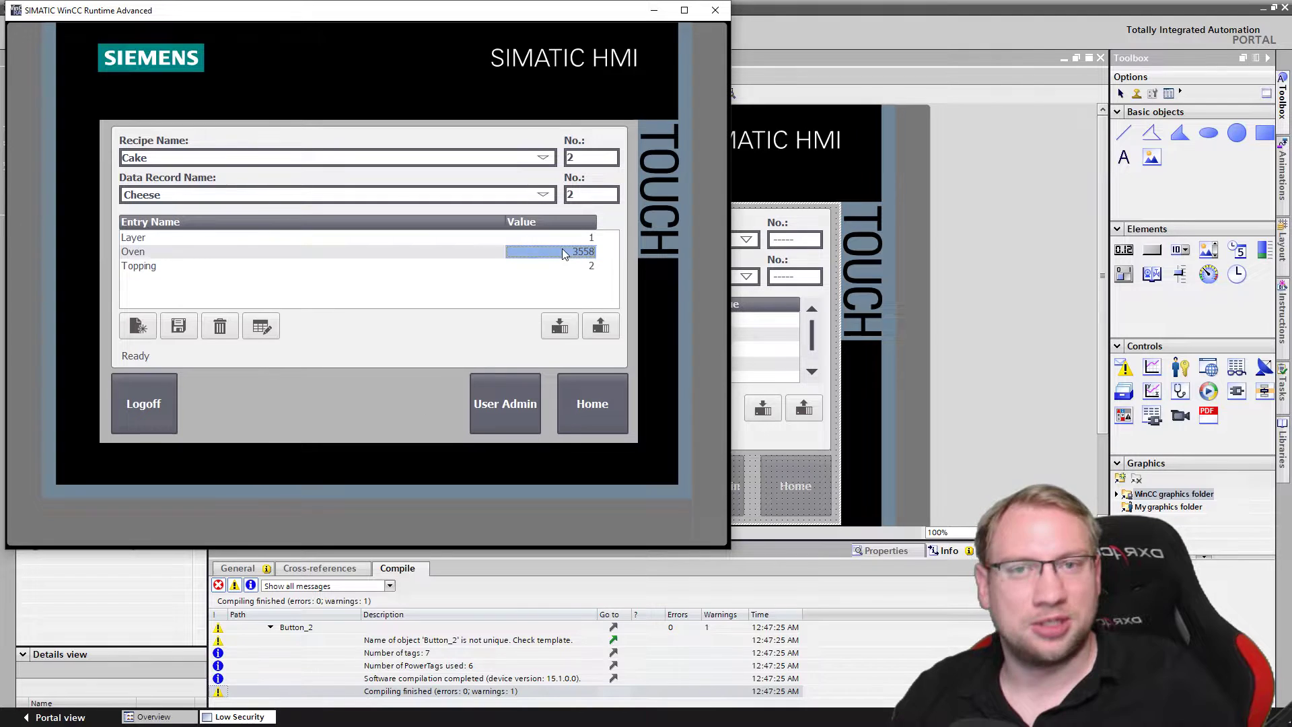
pyautogui.click(181, 333)
pyautogui.click(338, 326)
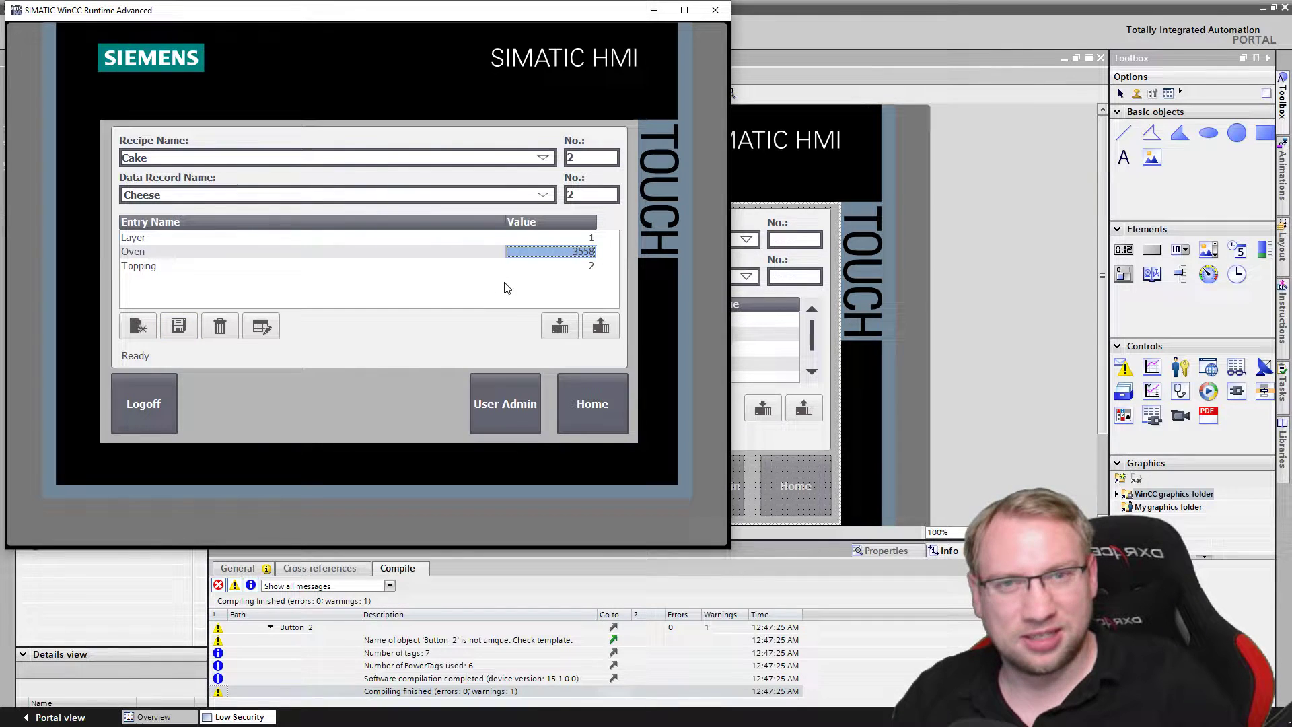
# - Create a new Cake record named 'fewrfew' with Oven 065 and save it
pyautogui.click(139, 327)
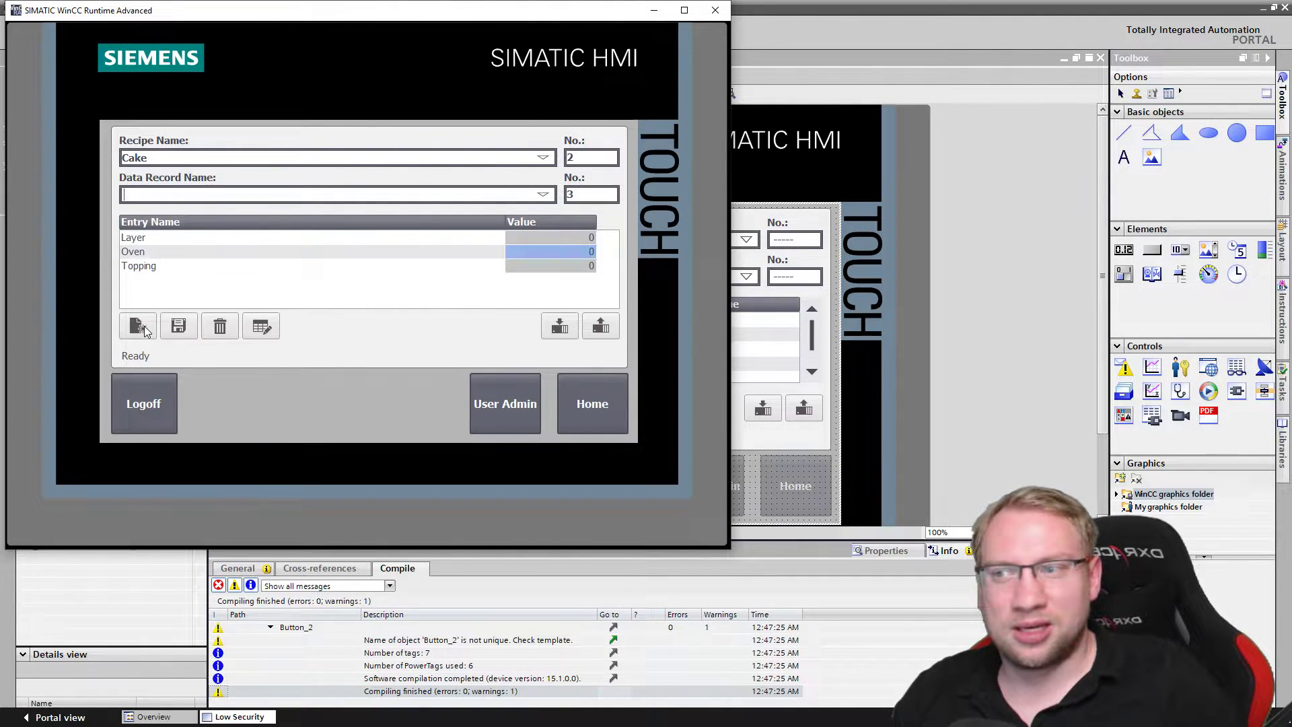
pyautogui.write('fewrfew')
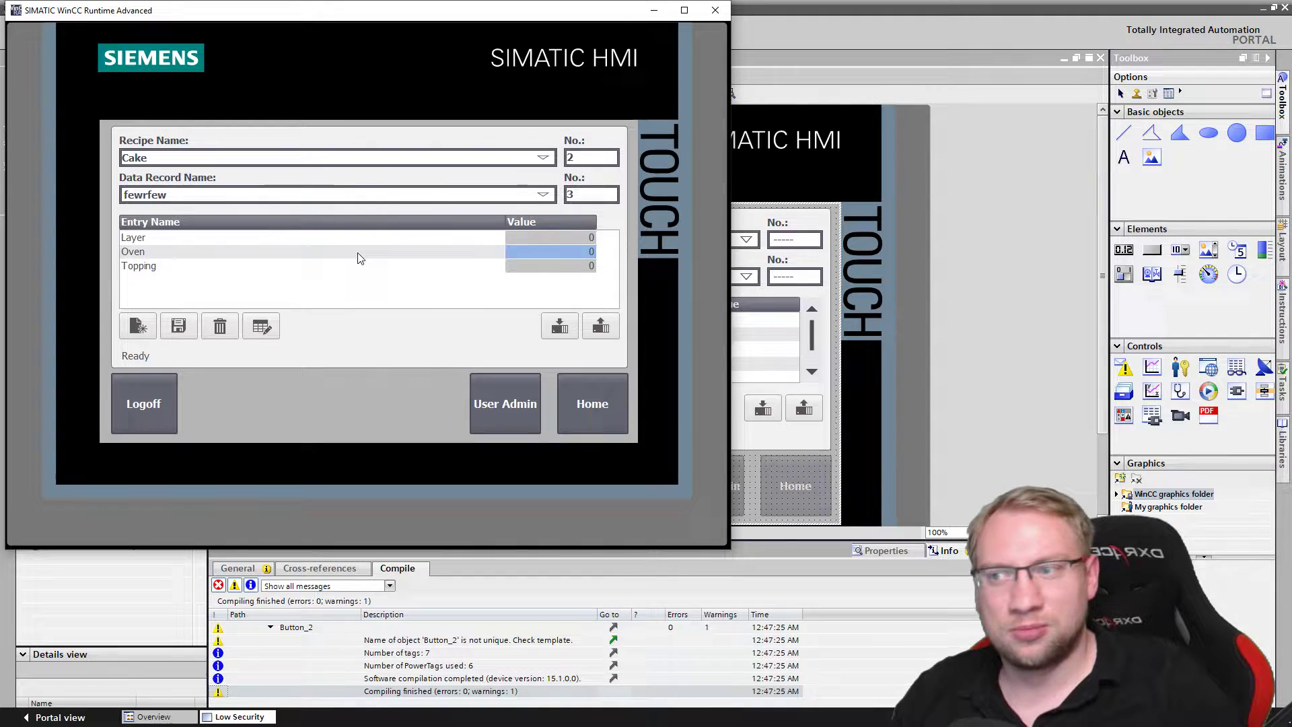
pyautogui.press('Return')
pyautogui.click(537, 253)
pyautogui.click(215, 401)
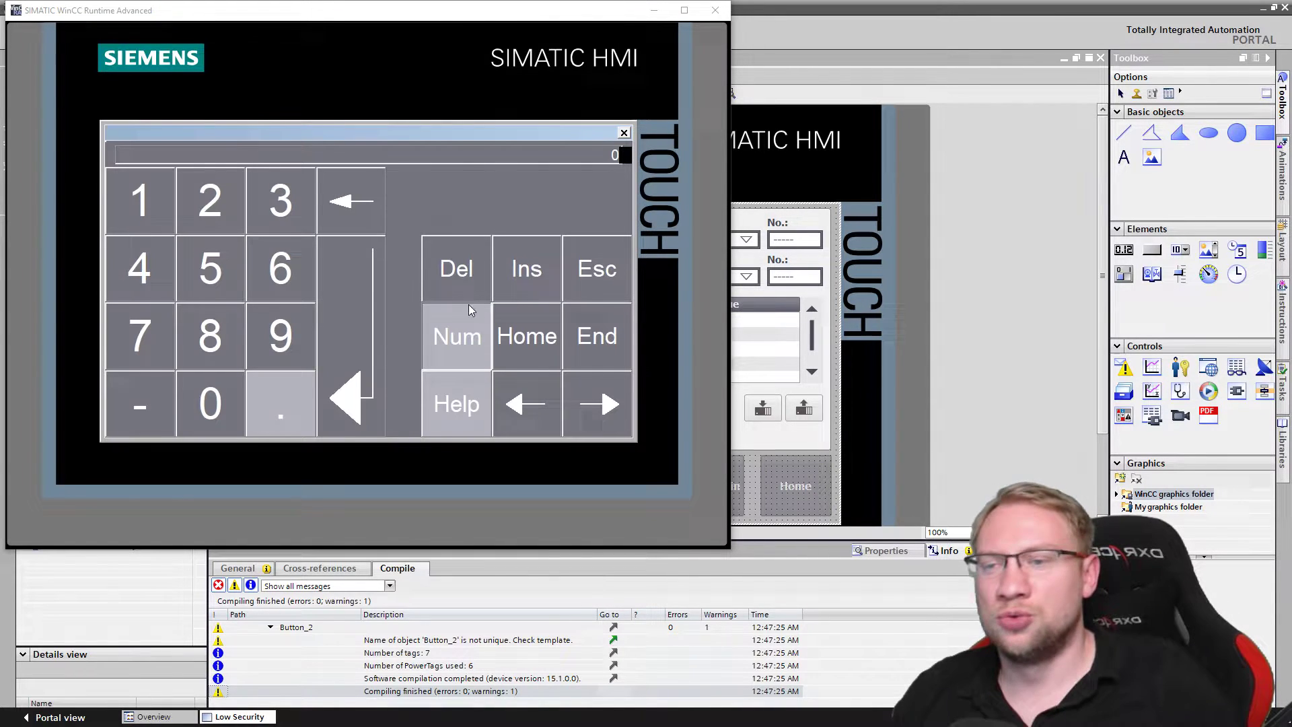
pyautogui.click(283, 269)
pyautogui.click(215, 269)
pyautogui.click(369, 325)
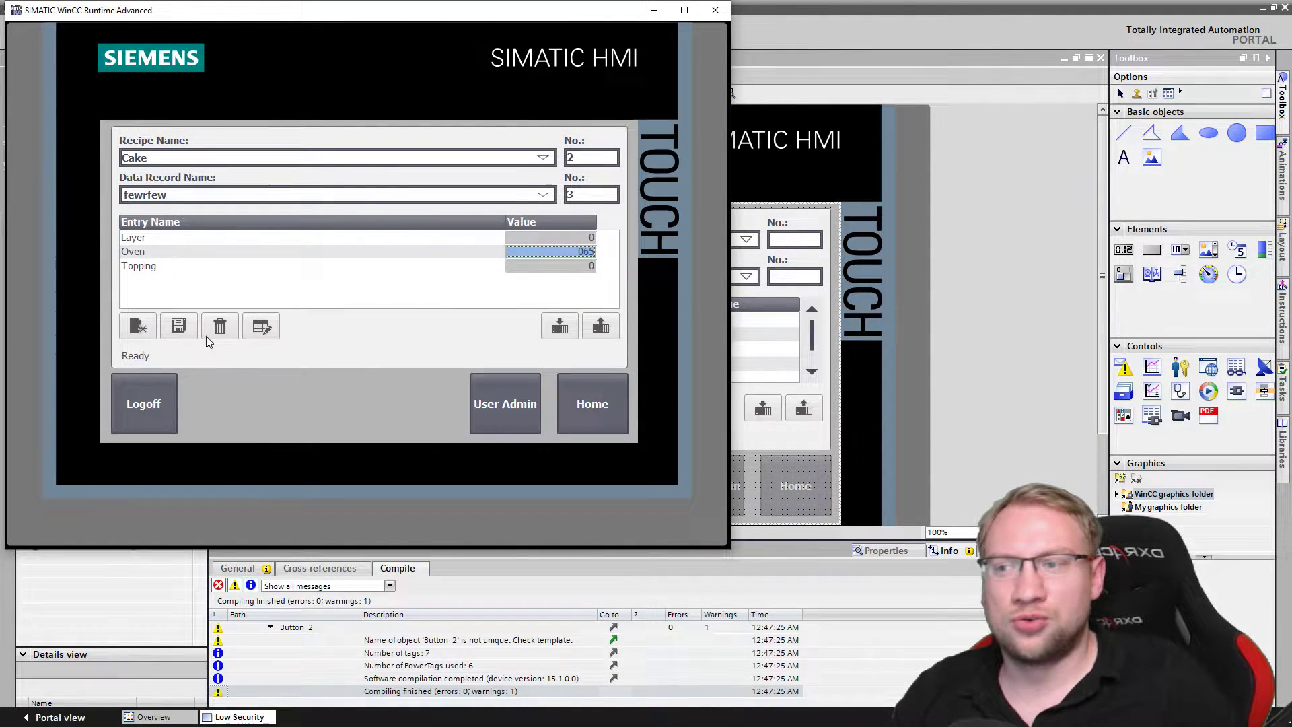
pyautogui.click(179, 327)
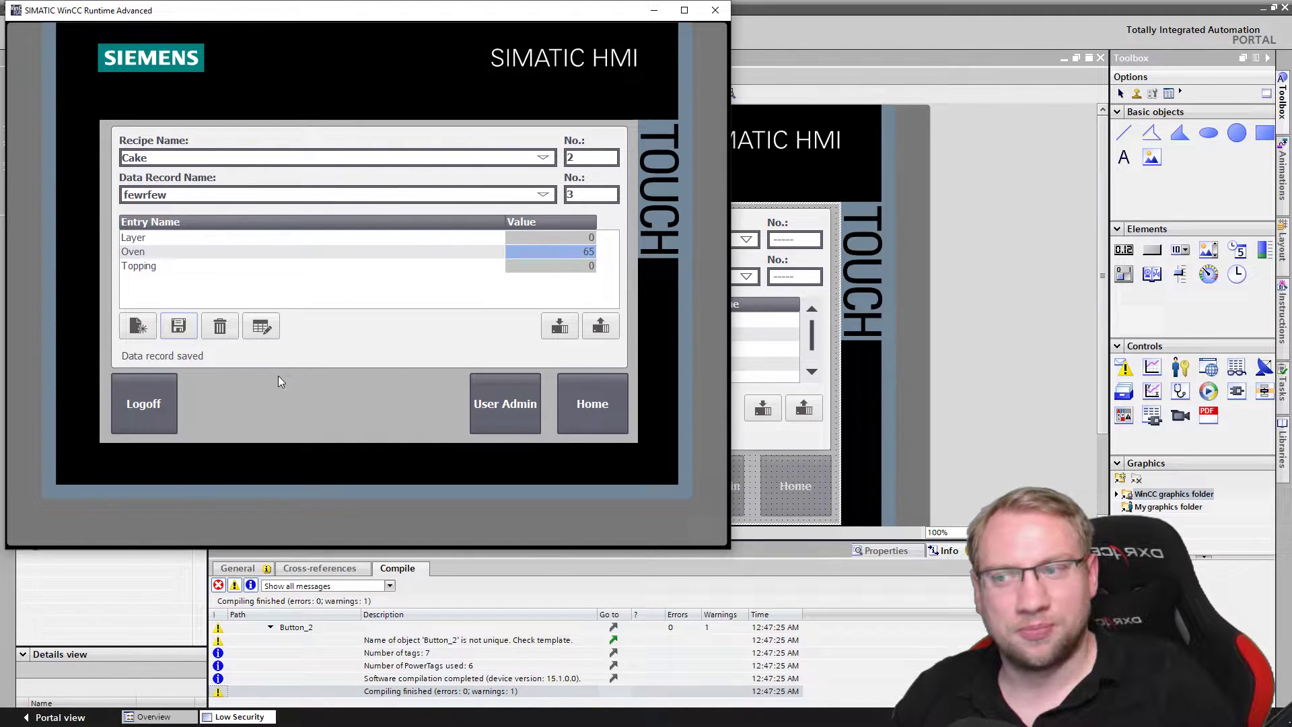
# - Load the Chocolate record, then reselect the 'fewrfew' test record and delete it
pyautogui.click(306, 192)
pyautogui.click(611, 142)
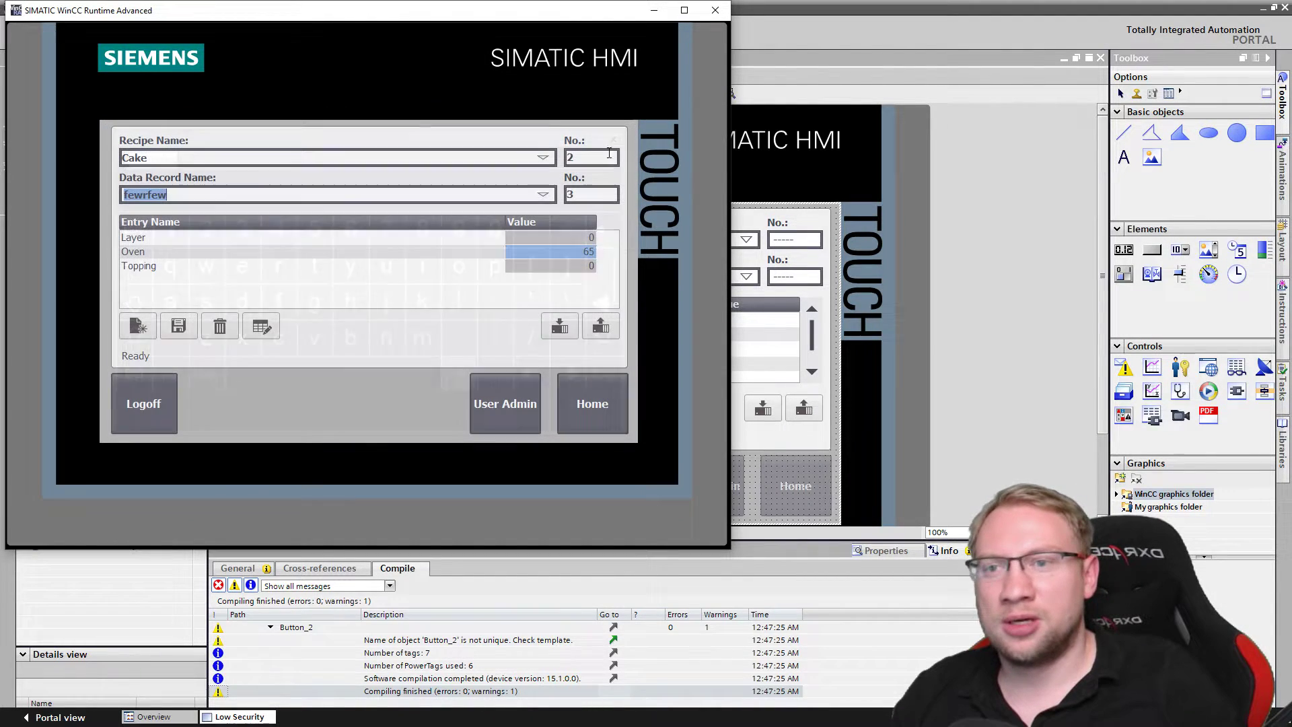
pyautogui.click(543, 194)
pyautogui.click(463, 226)
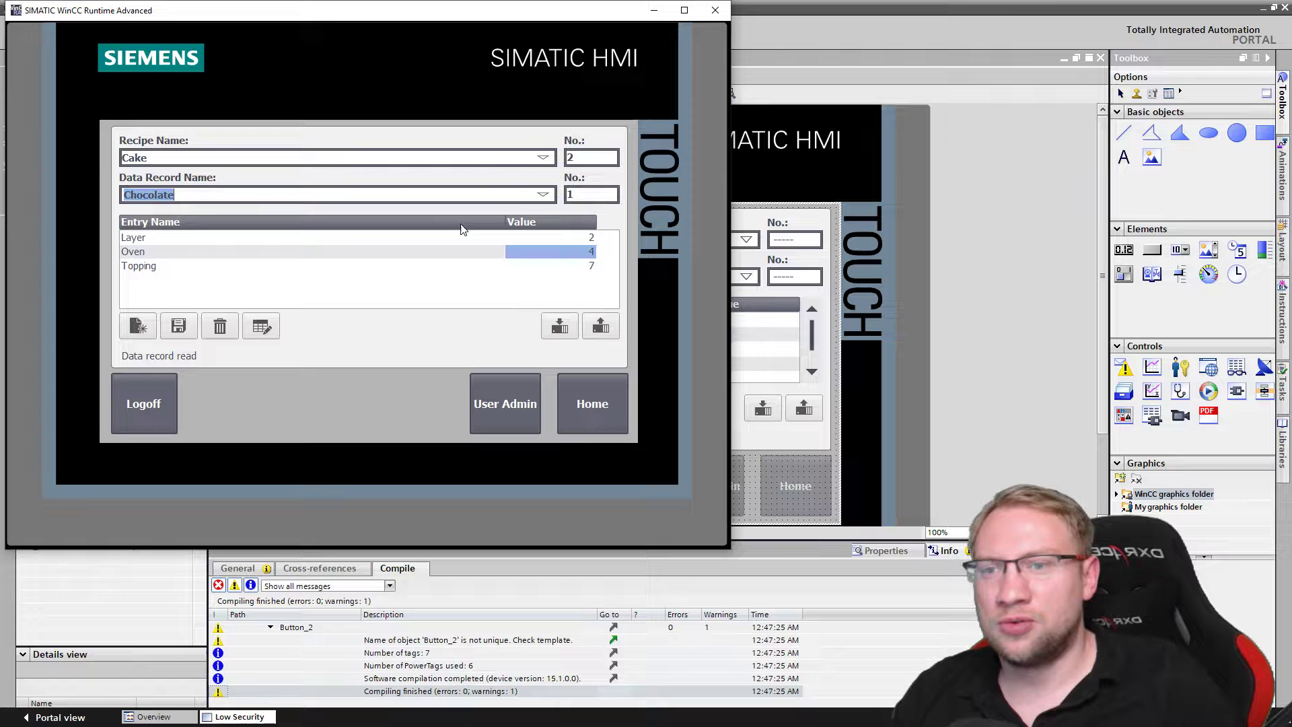
pyautogui.click(540, 198)
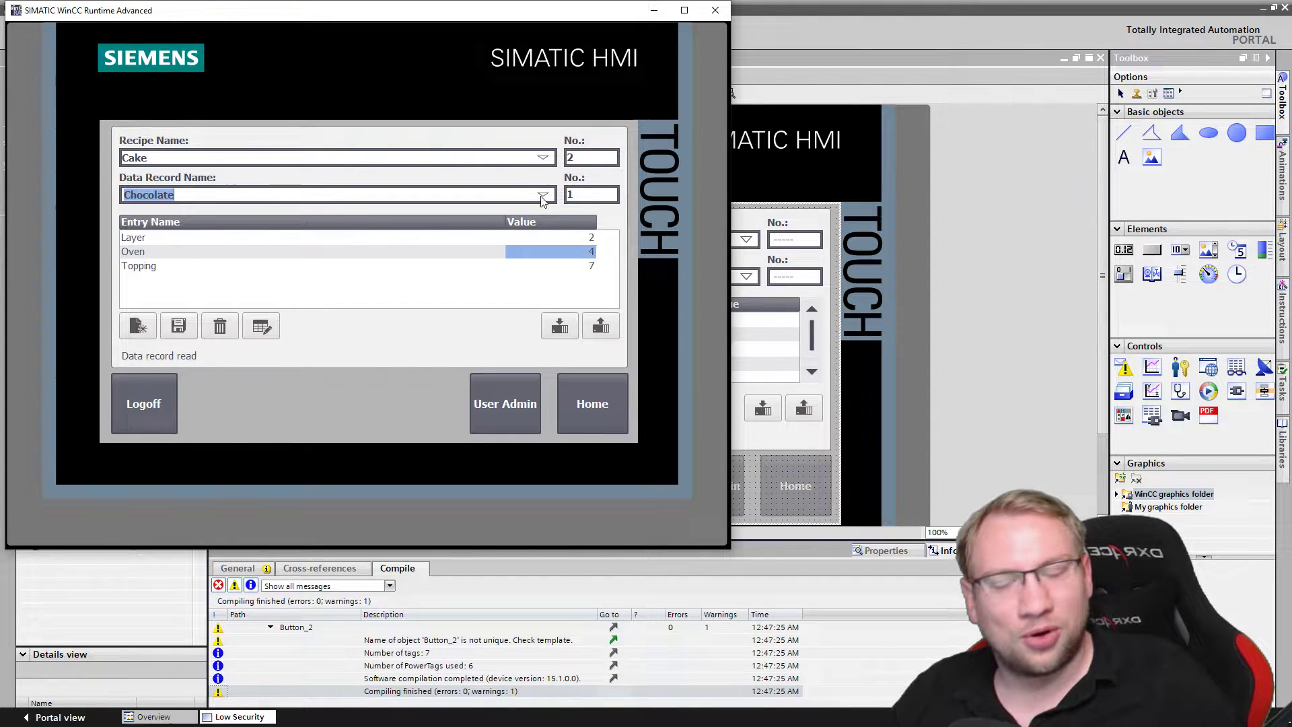
pyautogui.click(272, 235)
pyautogui.click(220, 327)
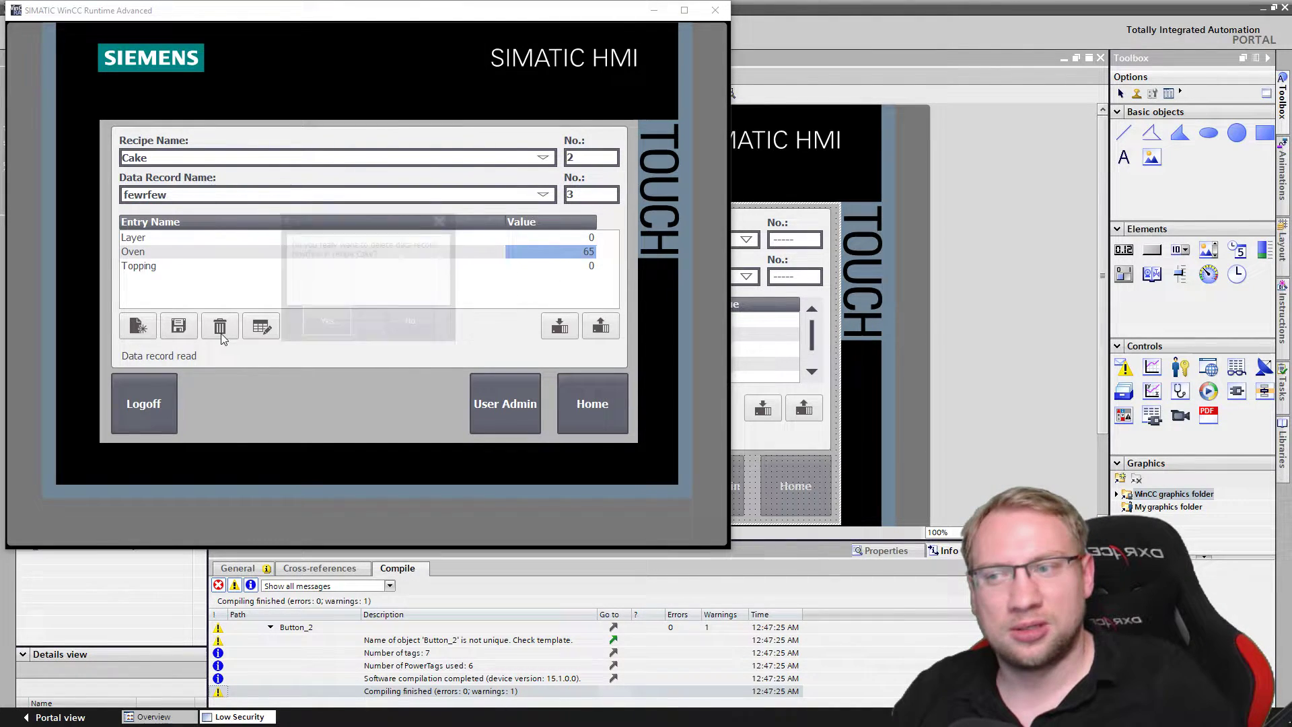
pyautogui.click(328, 327)
# - Transfer the current values to the PLC and close the runtime simulation
pyautogui.click(540, 194)
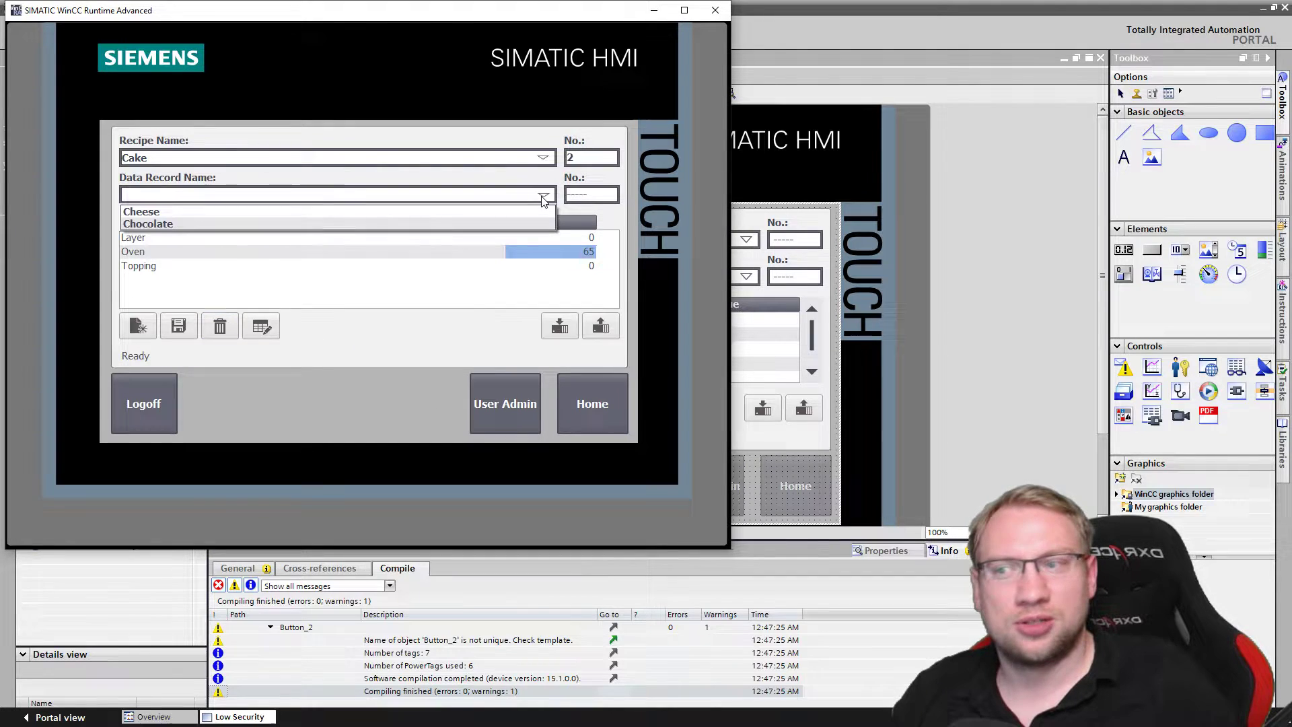
pyautogui.click(540, 194)
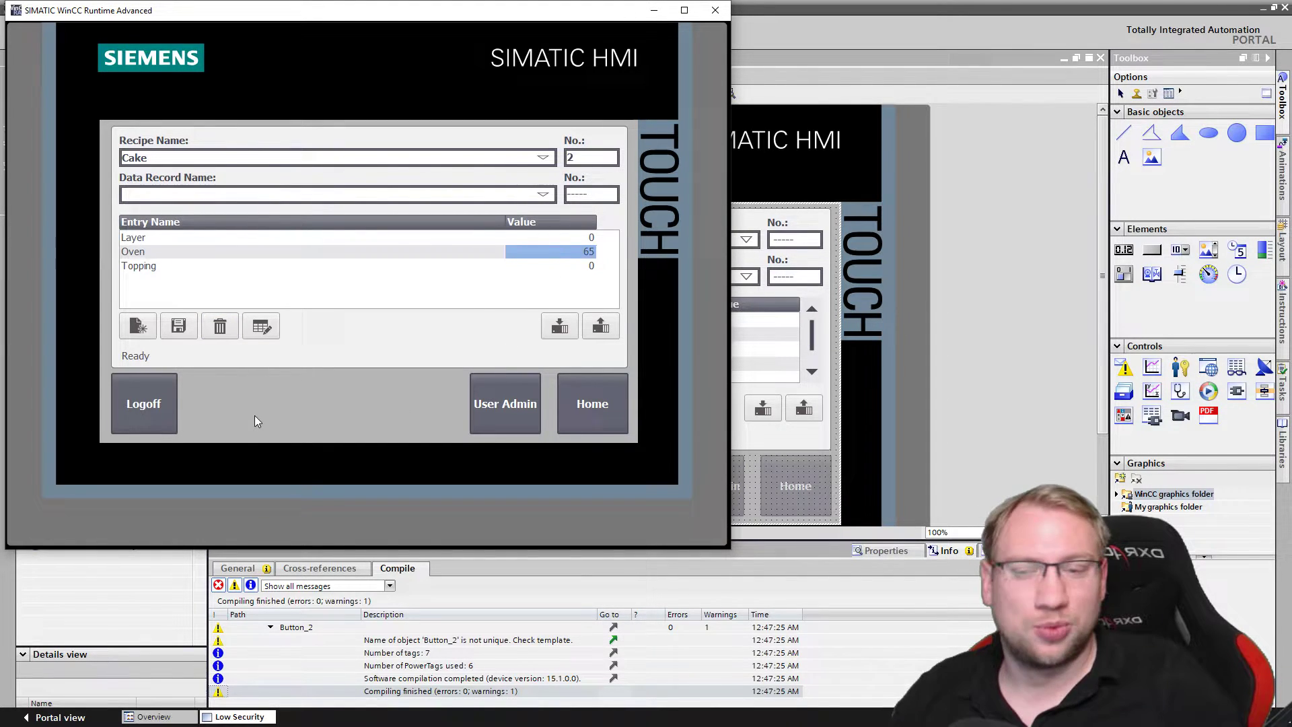
pyautogui.click(559, 328)
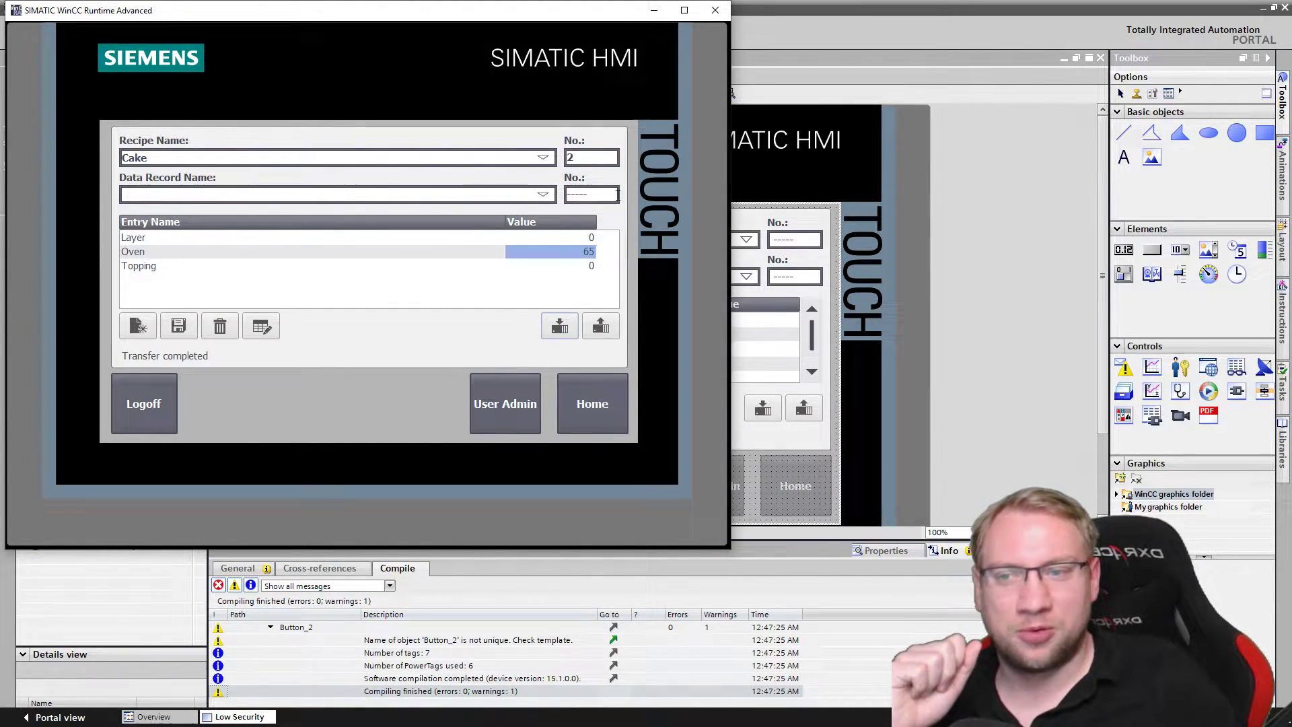
pyautogui.click(711, 15)
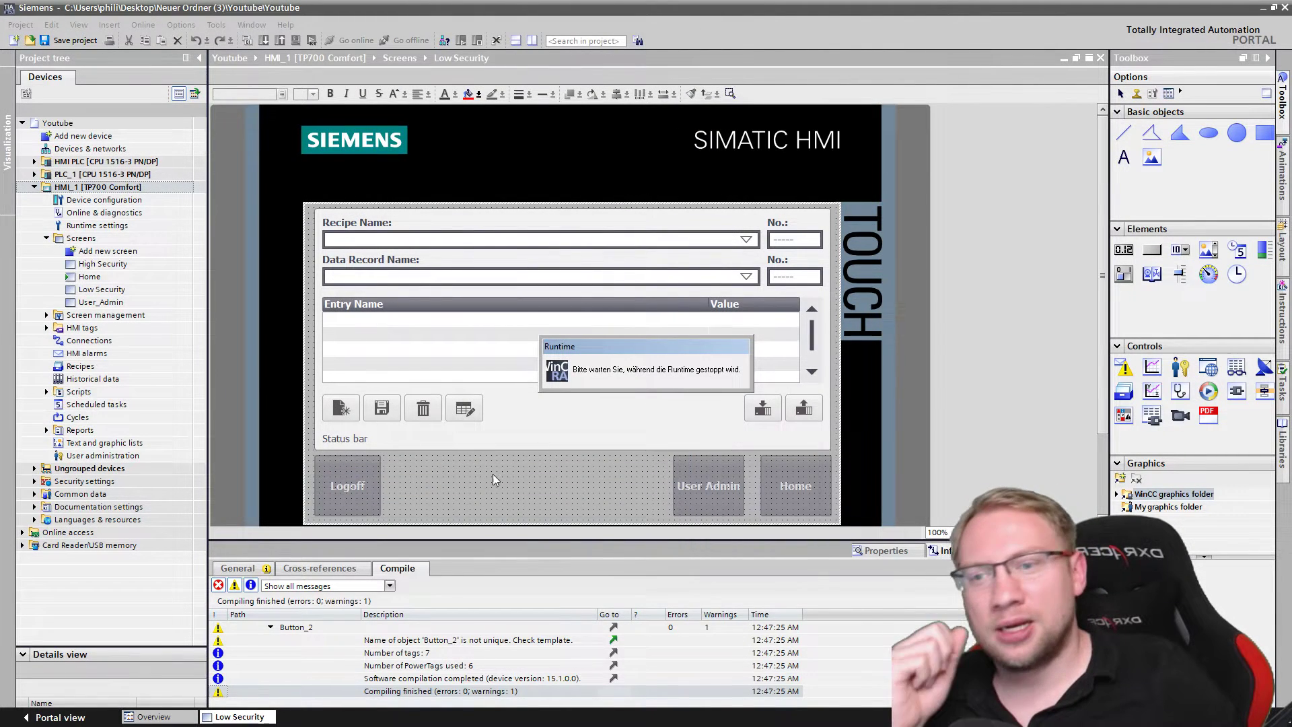
# - Uncheck Editing mode in the Low Security recipe view's General properties, then compile and simulate HMI_1
pyautogui.click(565, 319)
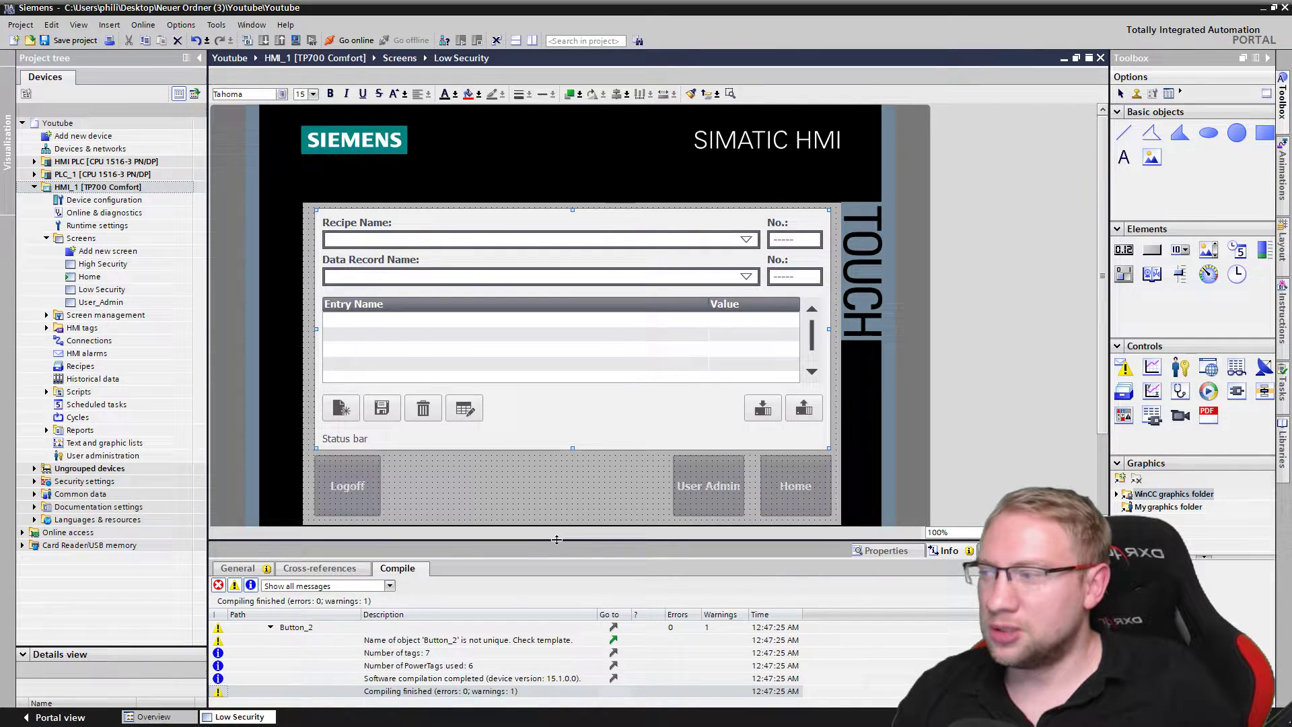
pyautogui.moveTo(555, 541); pyautogui.dragTo(556, 431)
pyautogui.click(900, 442)
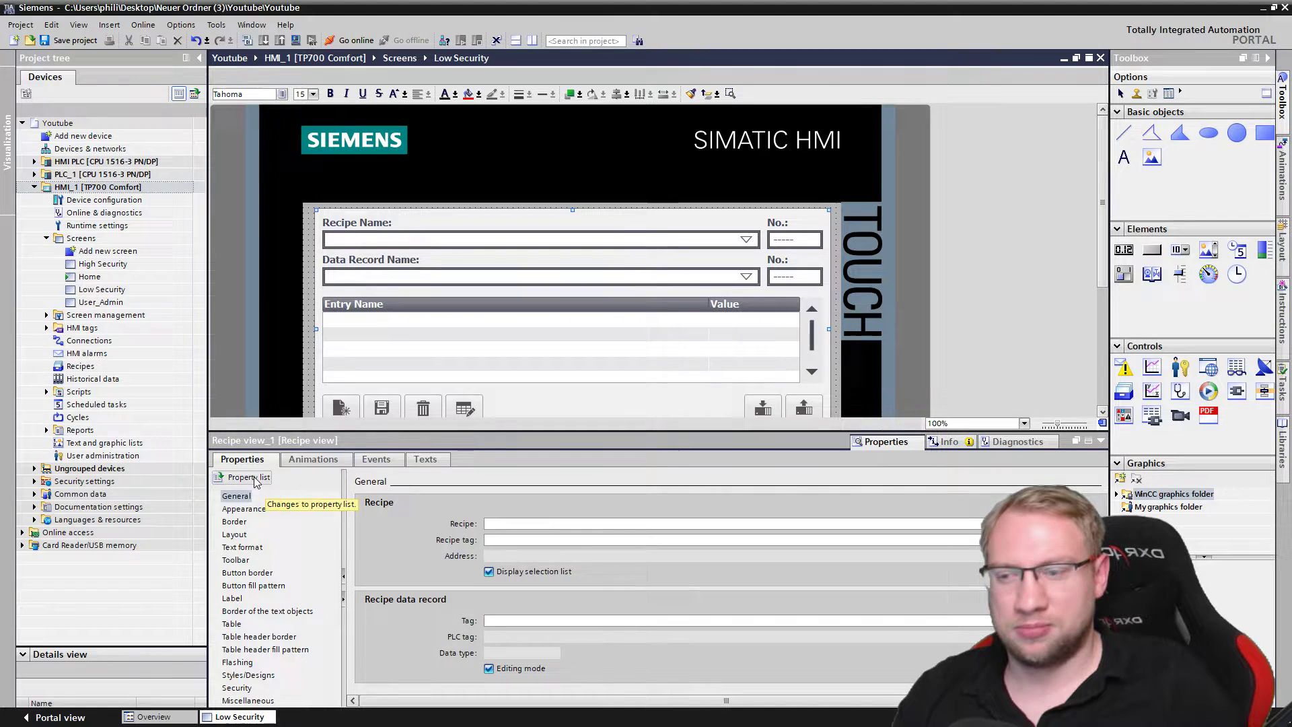
pyautogui.moveTo(409, 426); pyautogui.dragTo(411, 381)
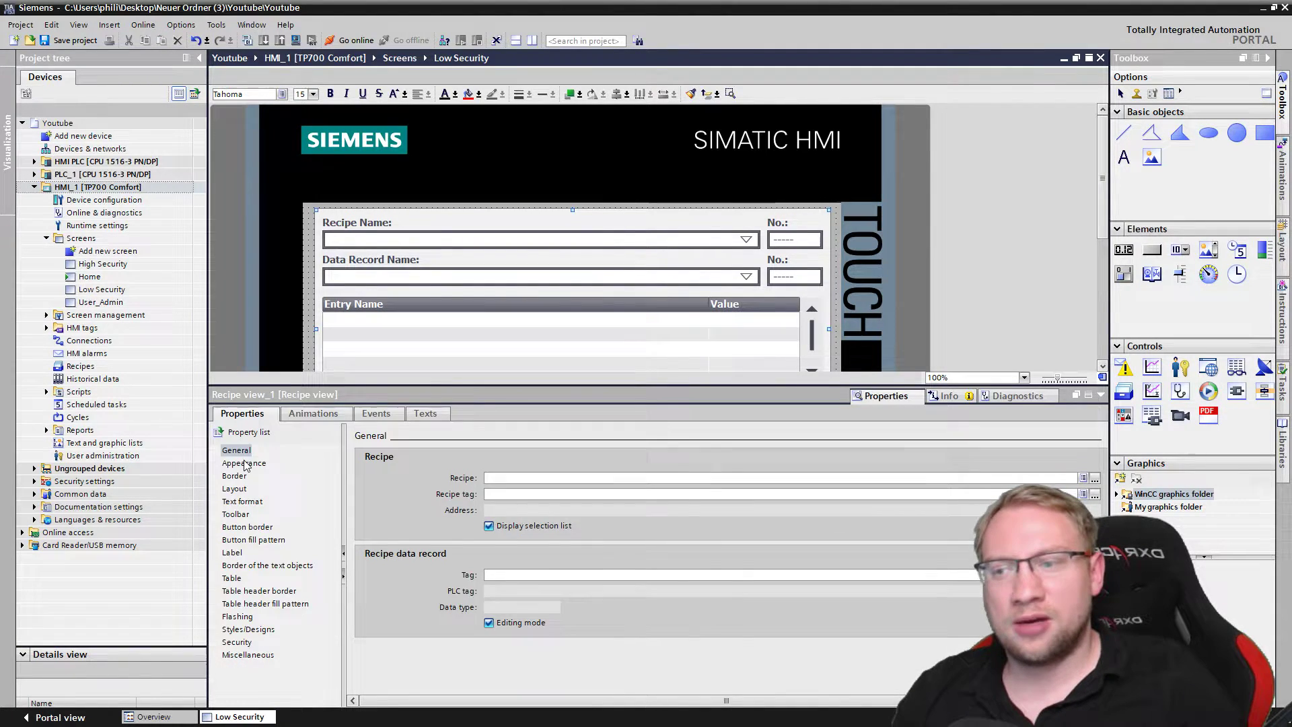
pyautogui.click(246, 465)
pyautogui.click(252, 453)
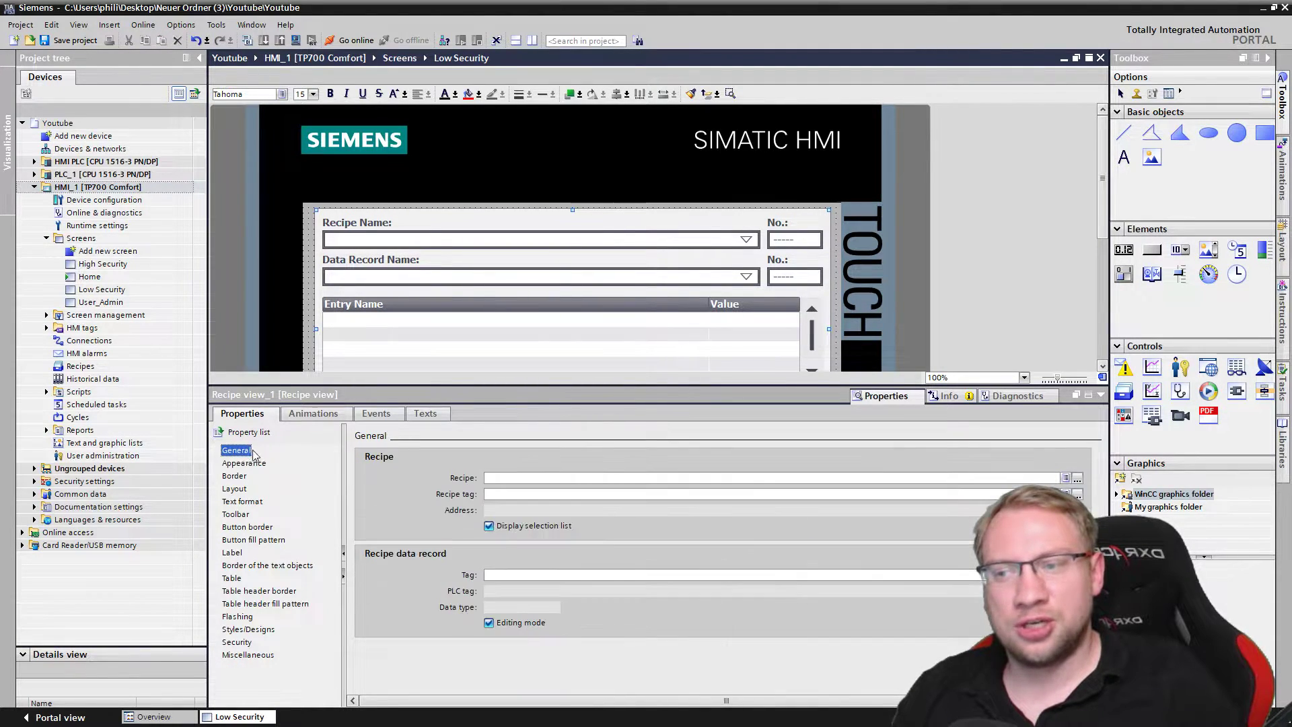
pyautogui.click(491, 628)
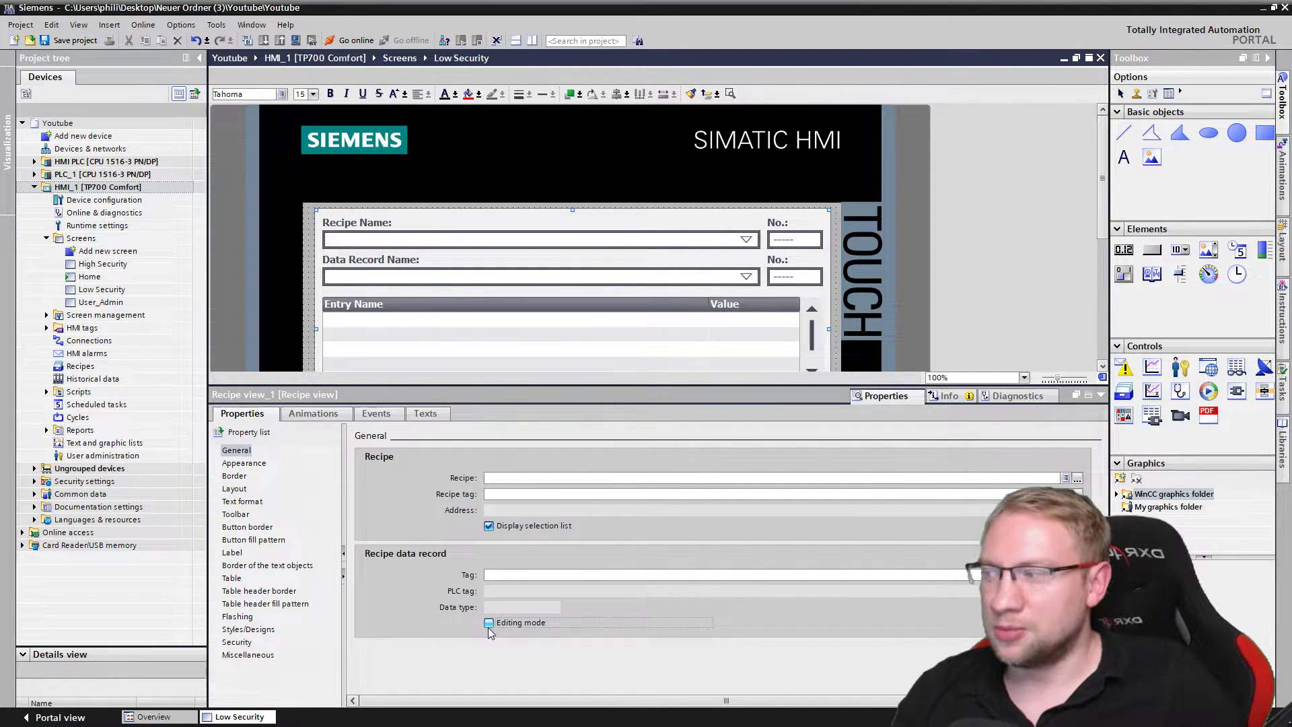
pyautogui.click(135, 188)
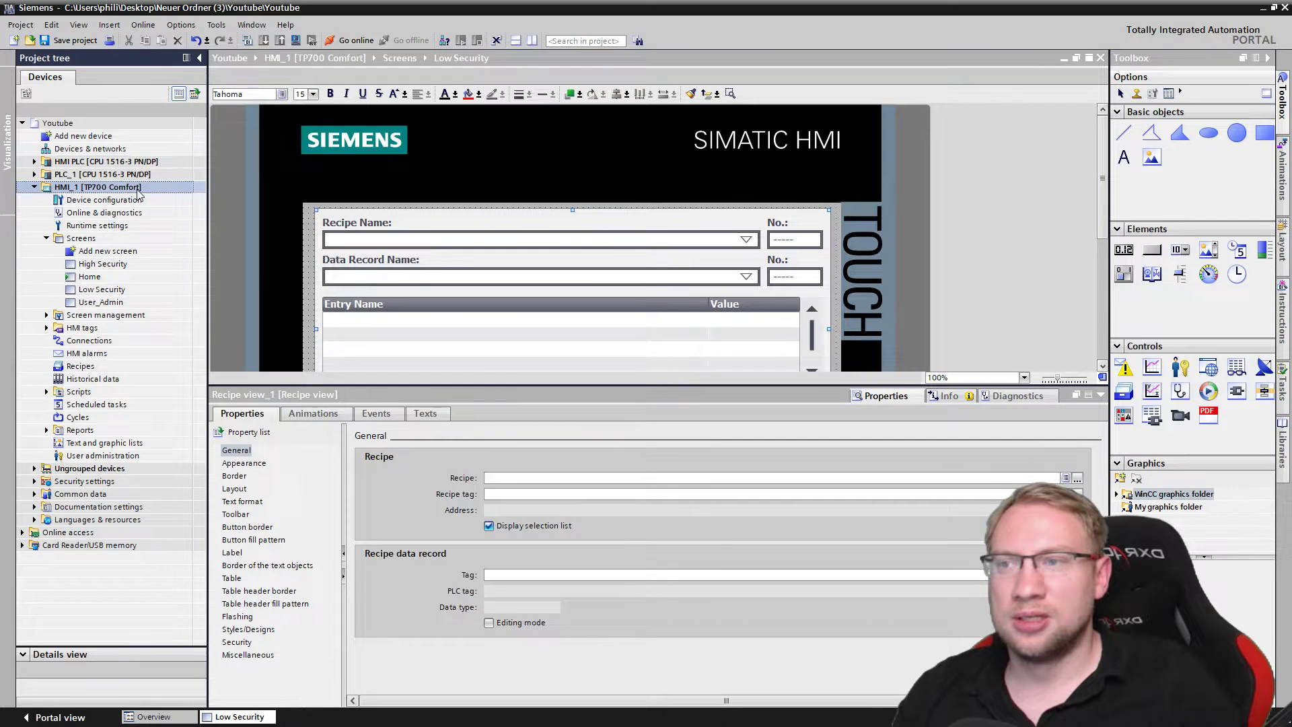
pyautogui.click(295, 40)
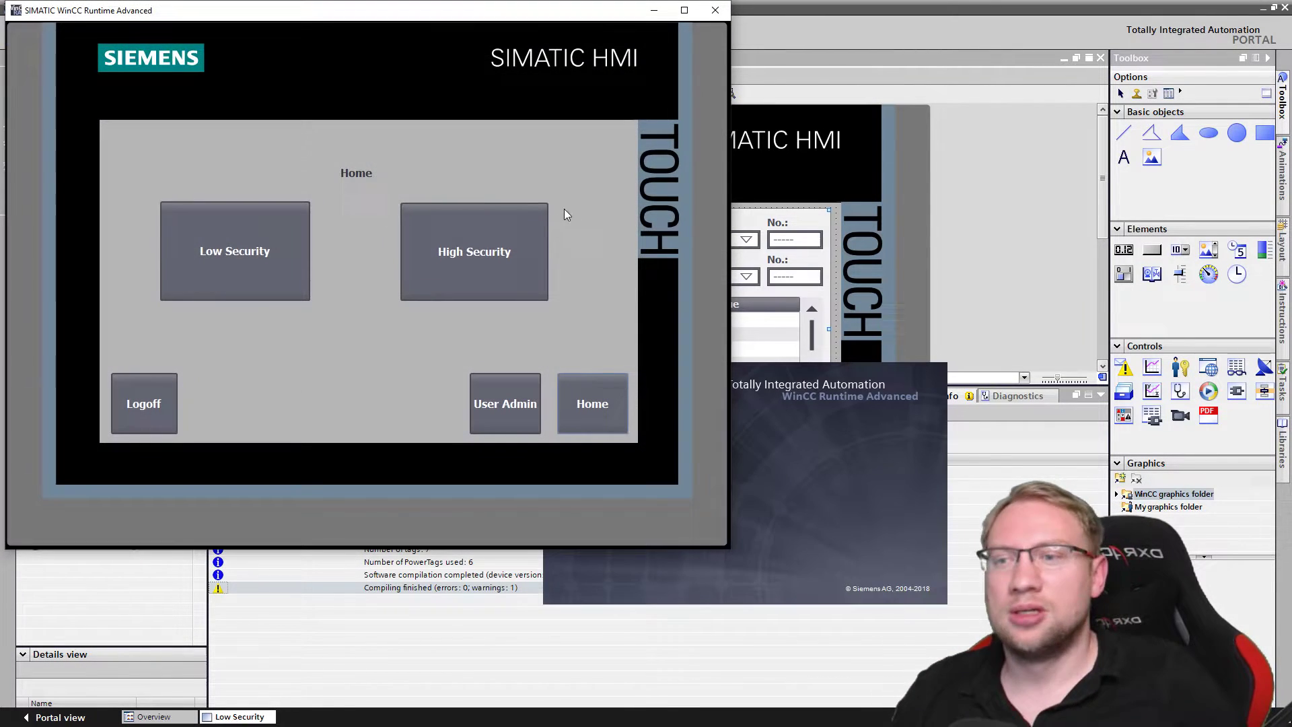
# - Log in on the Low Security screen as user 'operator' with the operator's password
pyautogui.click(272, 243)
pyautogui.write('opera')
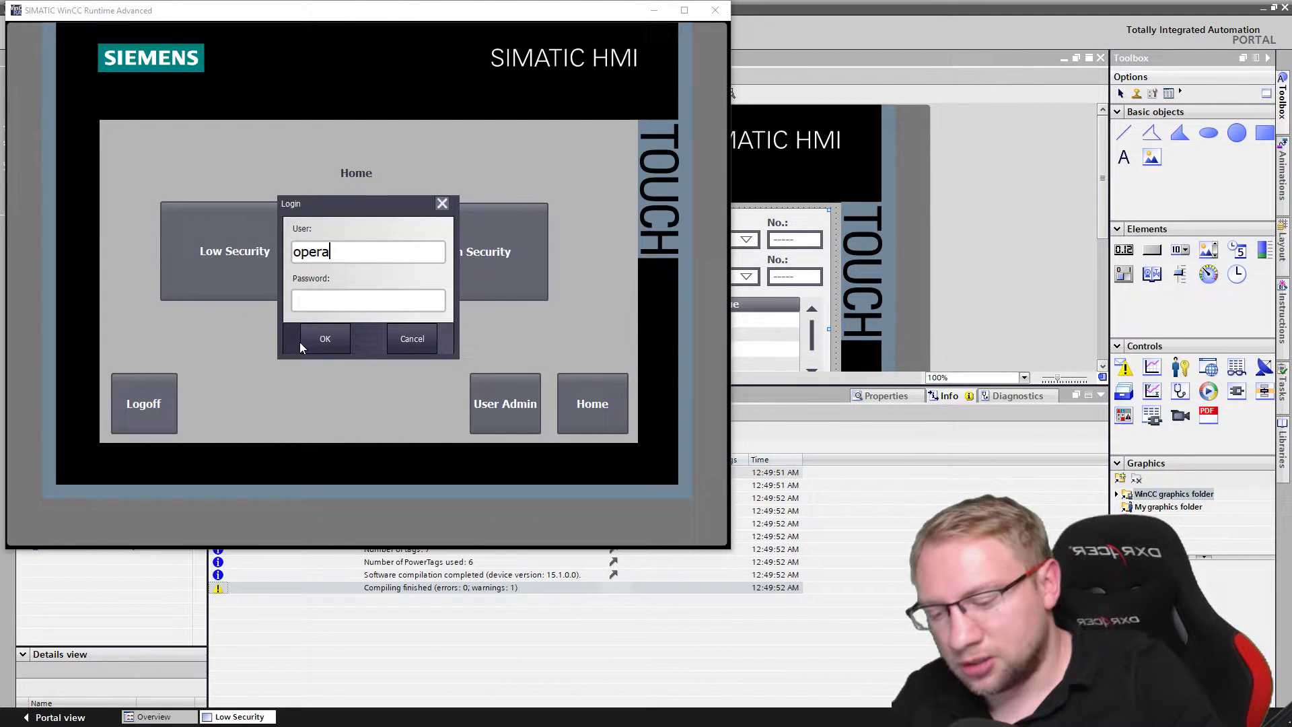
pyautogui.write('tor')
pyautogui.press('Tab')
pyautogui.write('***')
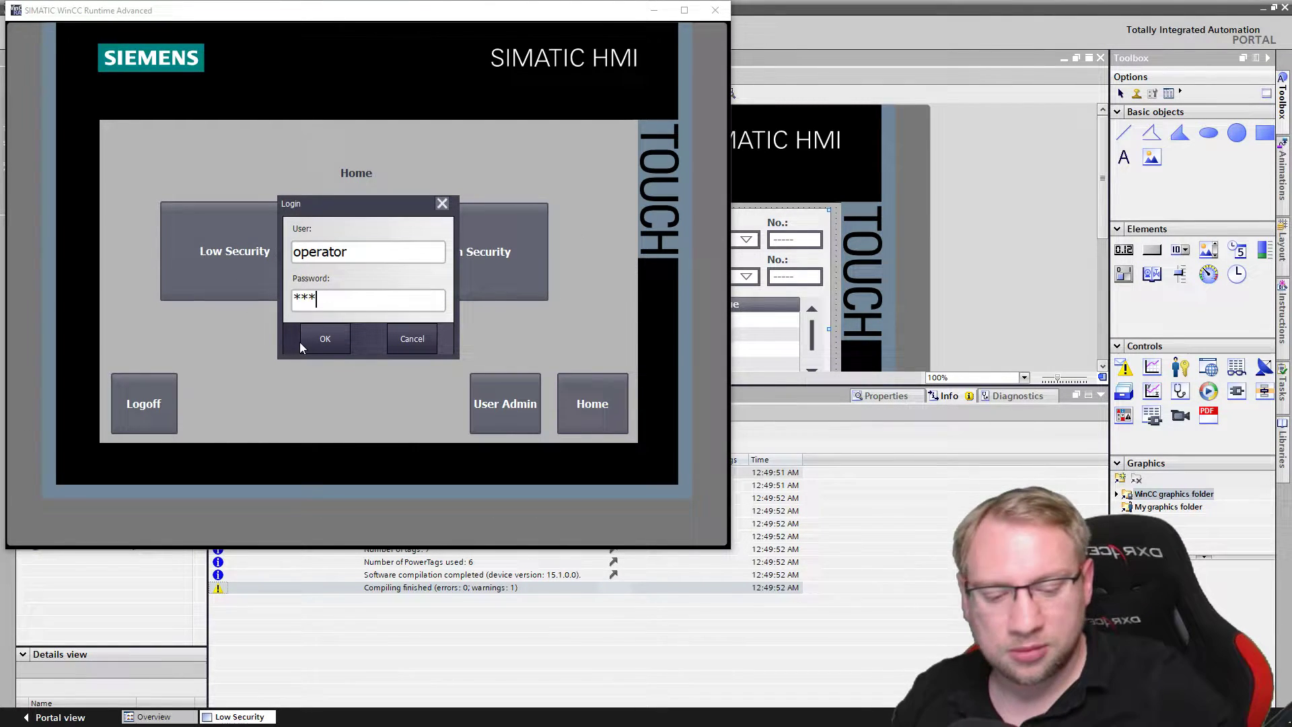
pyautogui.write('******')
pyautogui.click(318, 349)
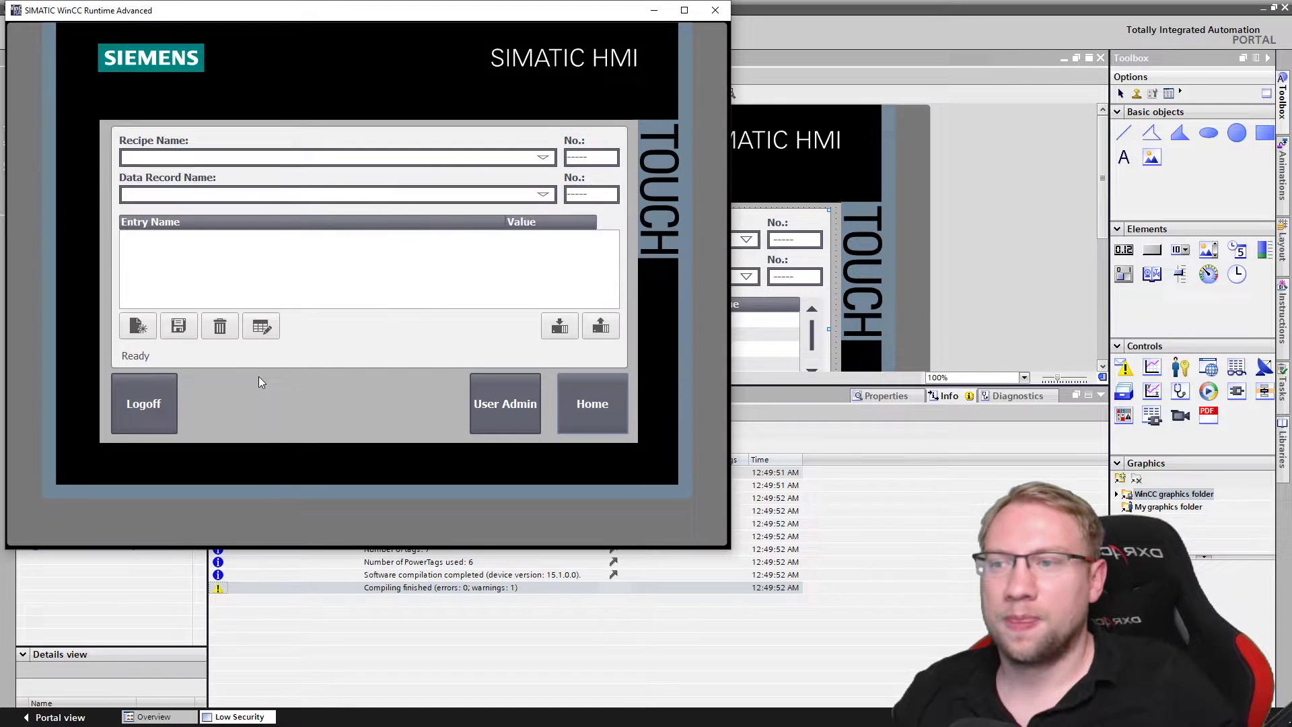
# - Load Cake's Cheese record and confirm its Oven, Layer and Topping values cannot be edited
pyautogui.click(471, 157)
pyautogui.click(474, 179)
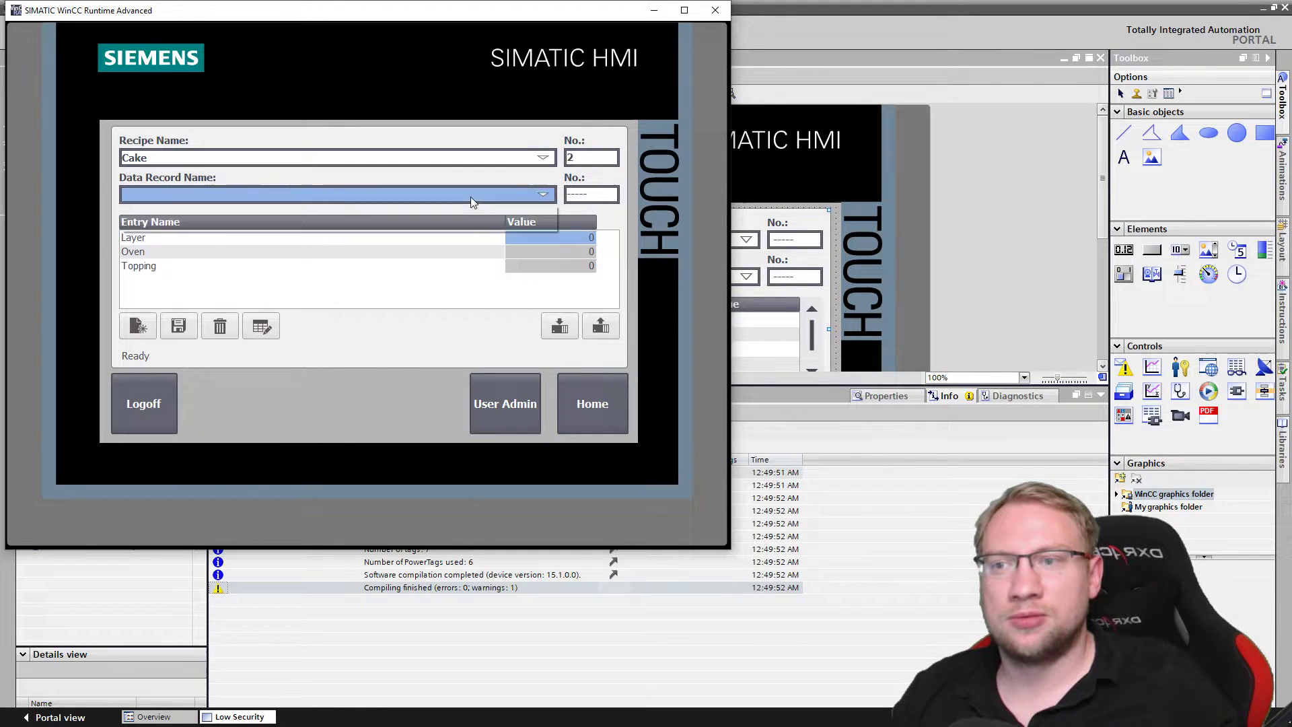
pyautogui.click(471, 197)
pyautogui.click(426, 216)
pyautogui.click(572, 253)
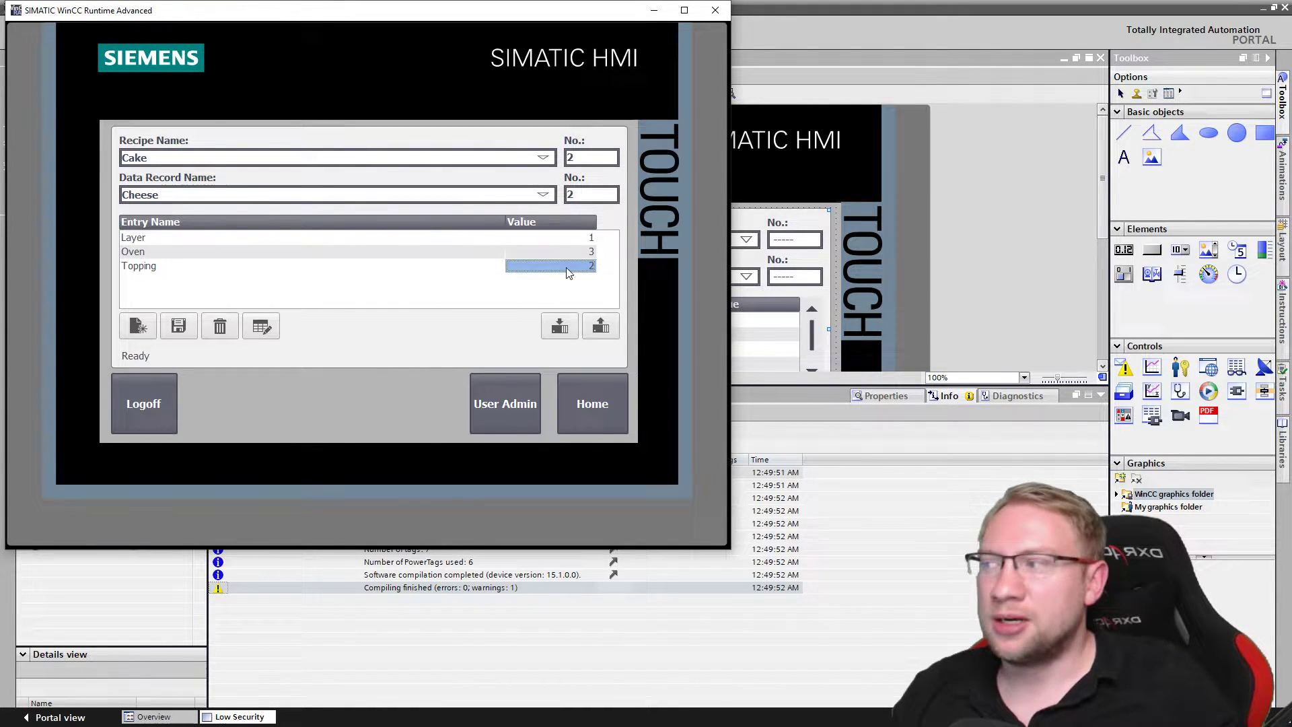
pyautogui.click(575, 239)
pyautogui.click(576, 267)
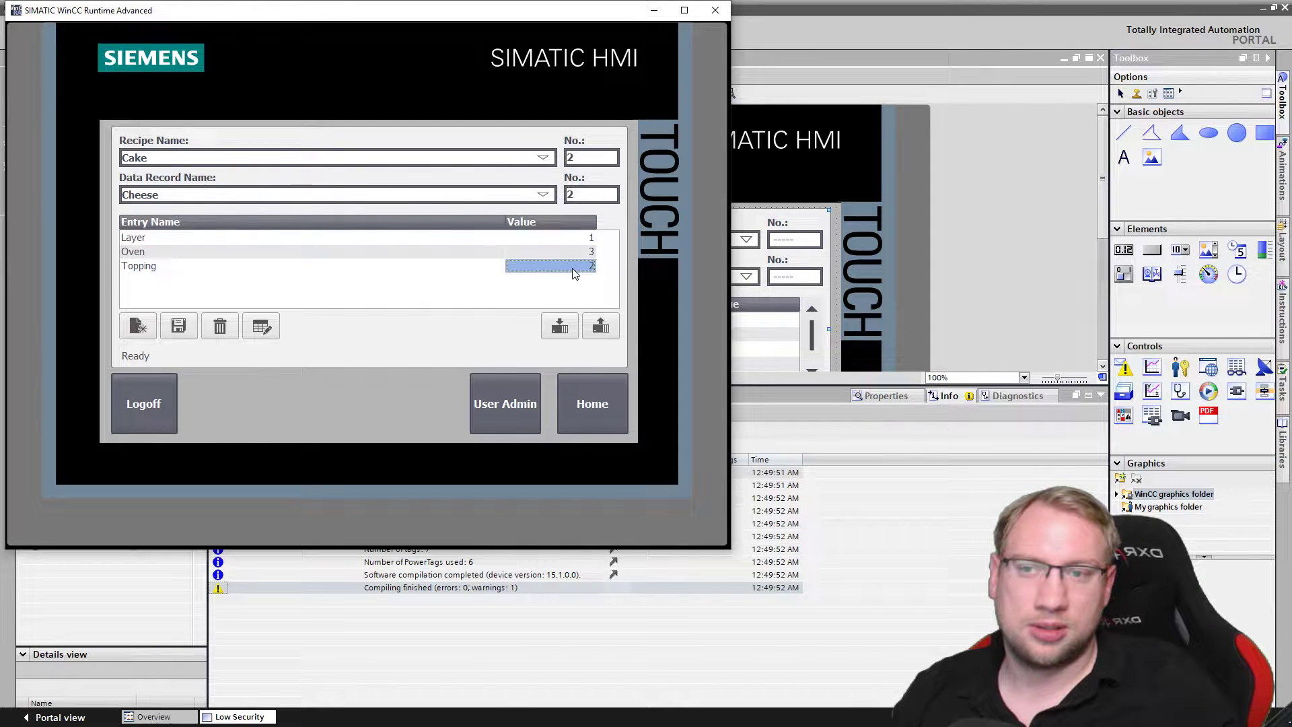
pyautogui.click(576, 251)
pyautogui.click(575, 239)
pyautogui.click(576, 266)
pyautogui.click(577, 254)
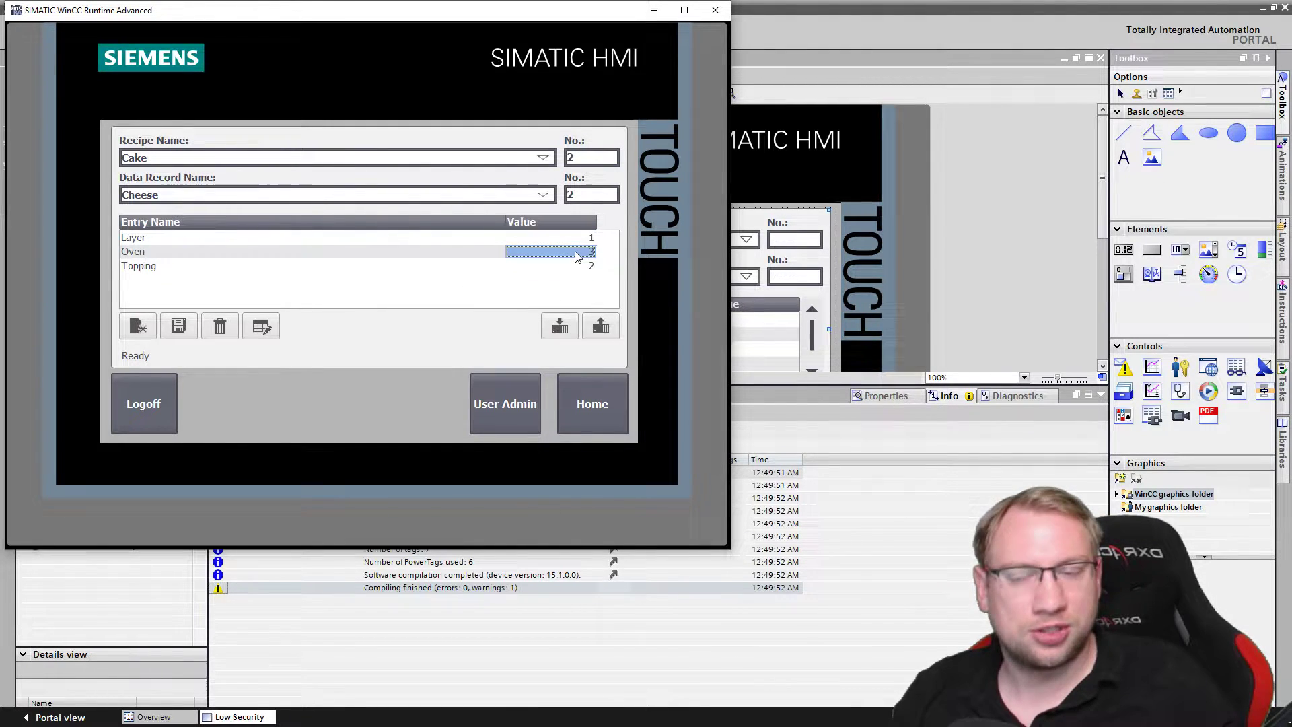
pyautogui.click(579, 241)
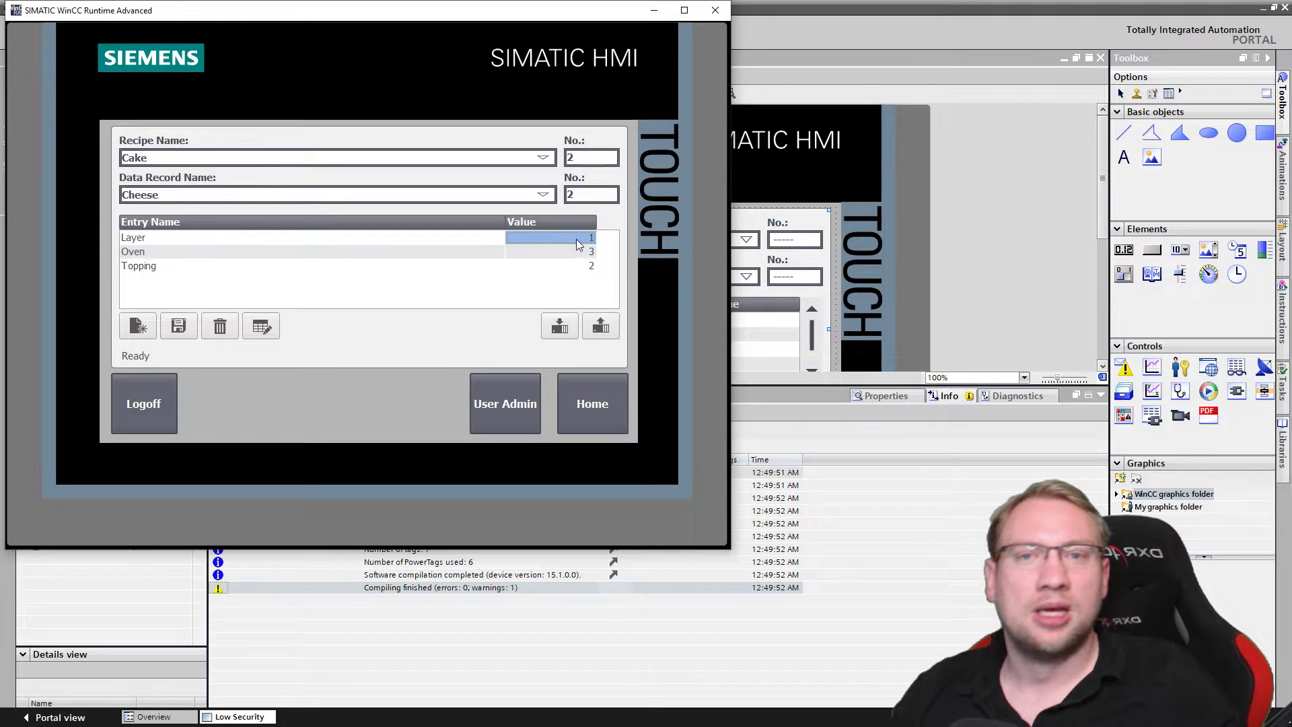
pyautogui.click(578, 253)
# - Add a new Cake data record, delete it again, and close the runtime
pyautogui.click(138, 327)
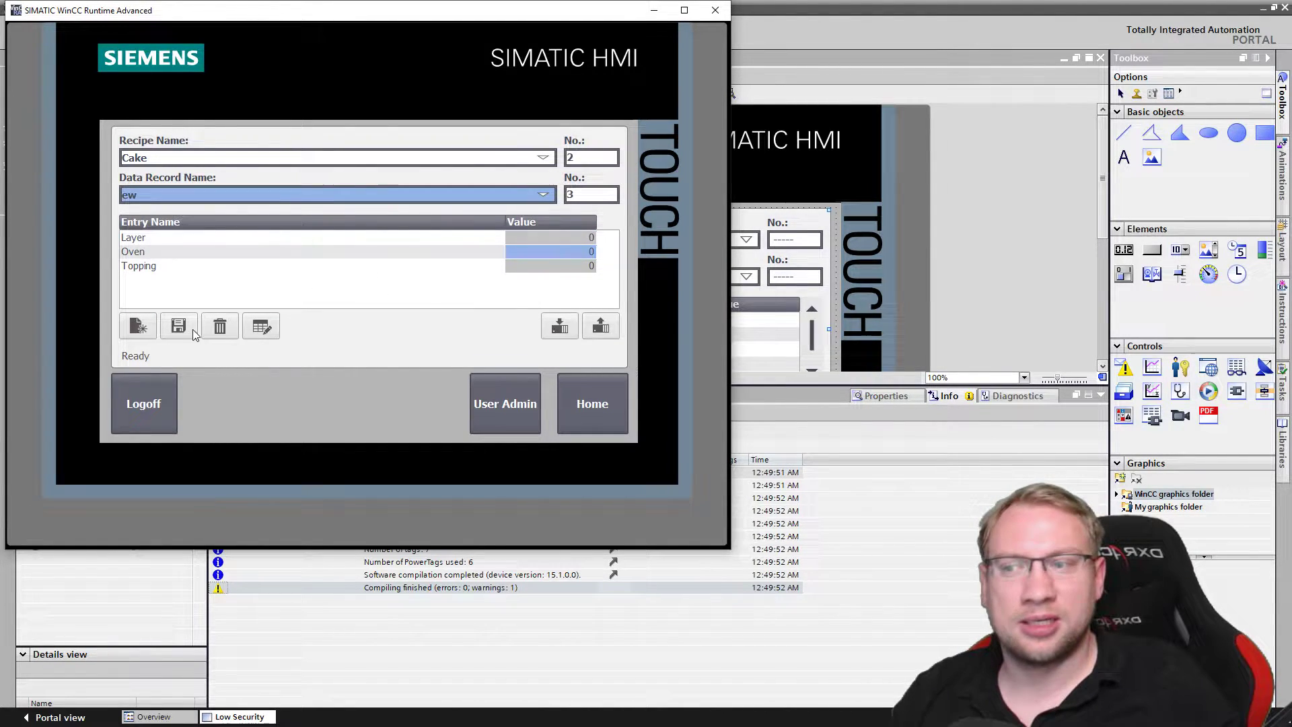
pyautogui.click(224, 332)
pyautogui.click(330, 323)
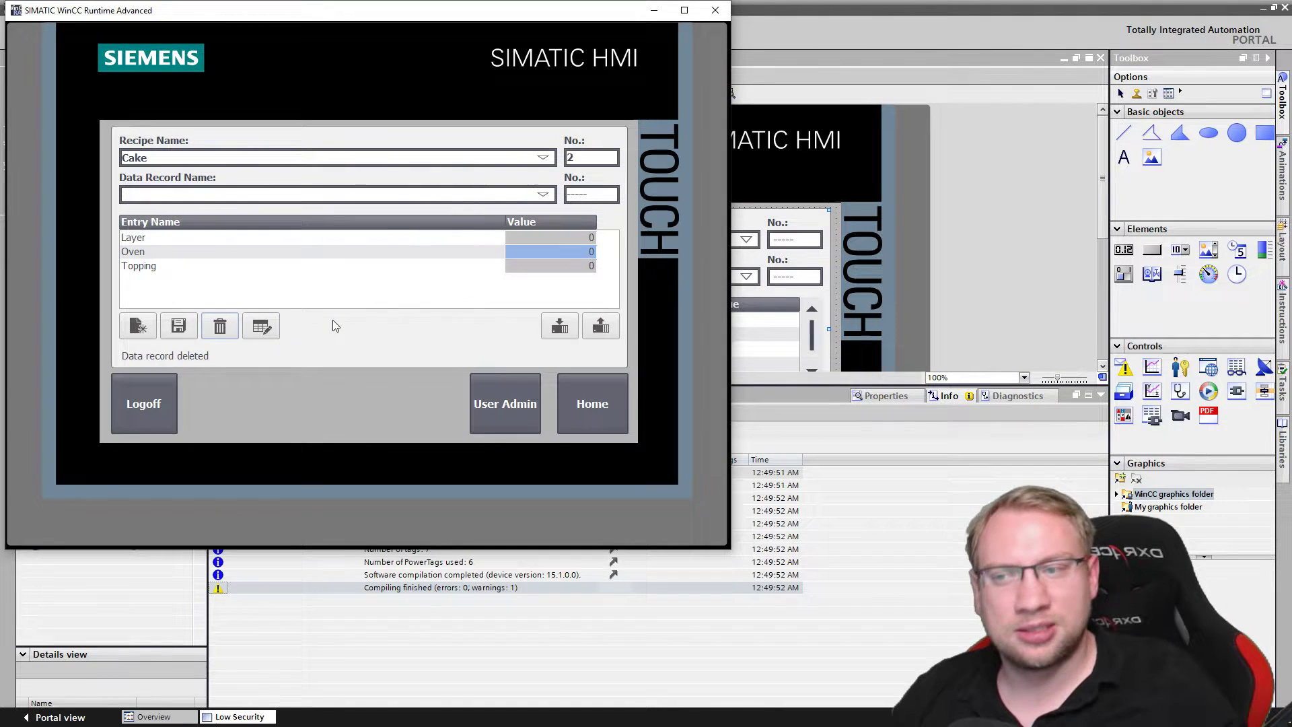
pyautogui.click(715, 10)
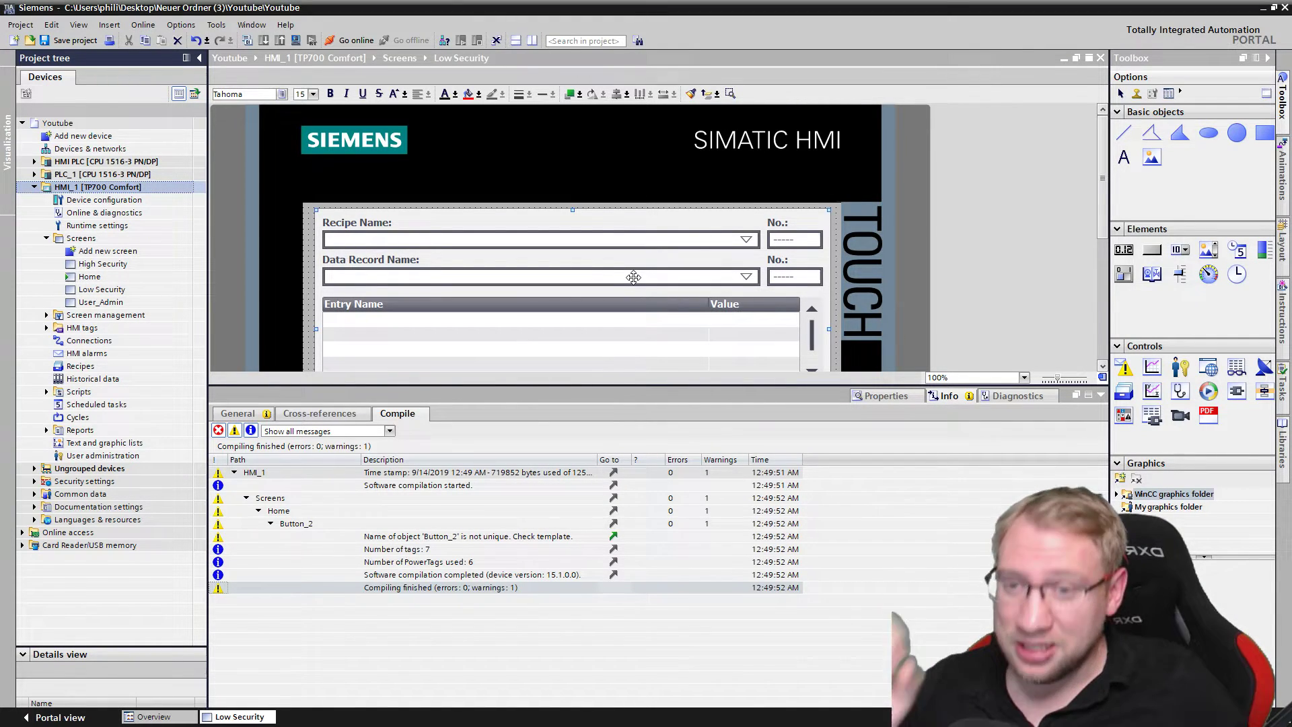
# - Select the Low Security recipe view and show its Properties instead of the compile messages
pyautogui.click(647, 306)
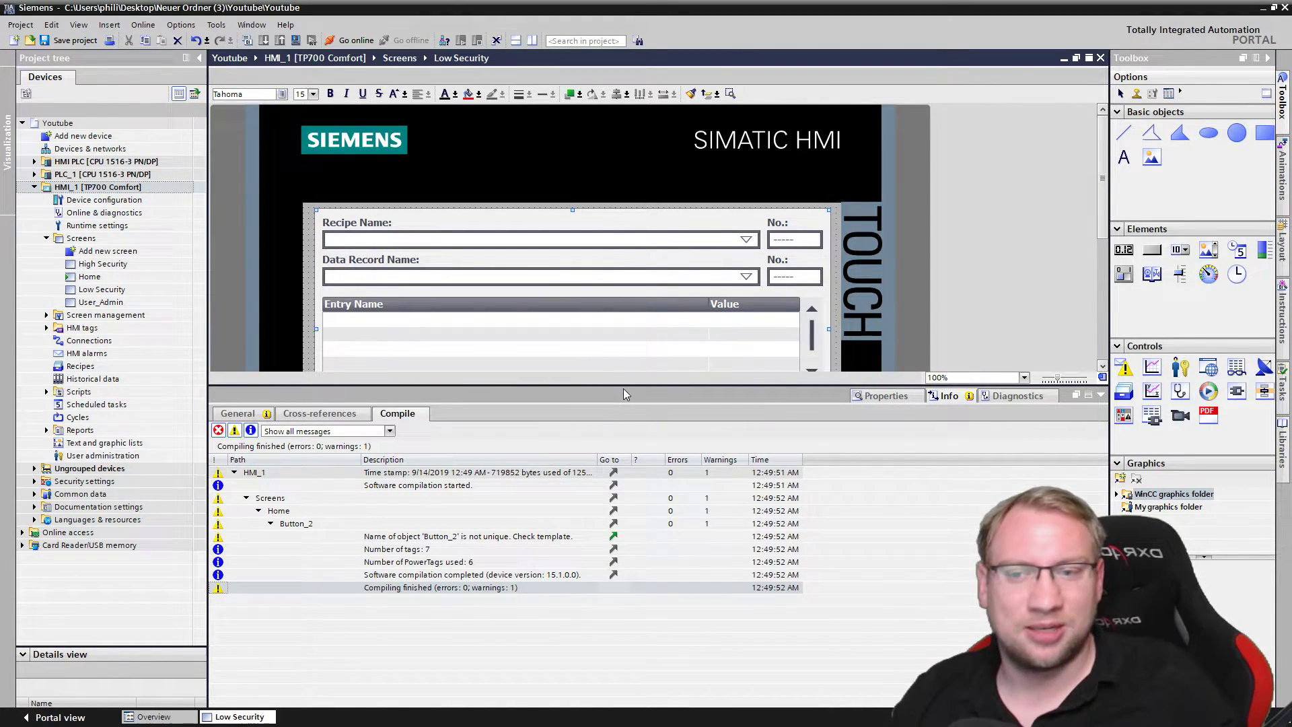
pyautogui.click(860, 397)
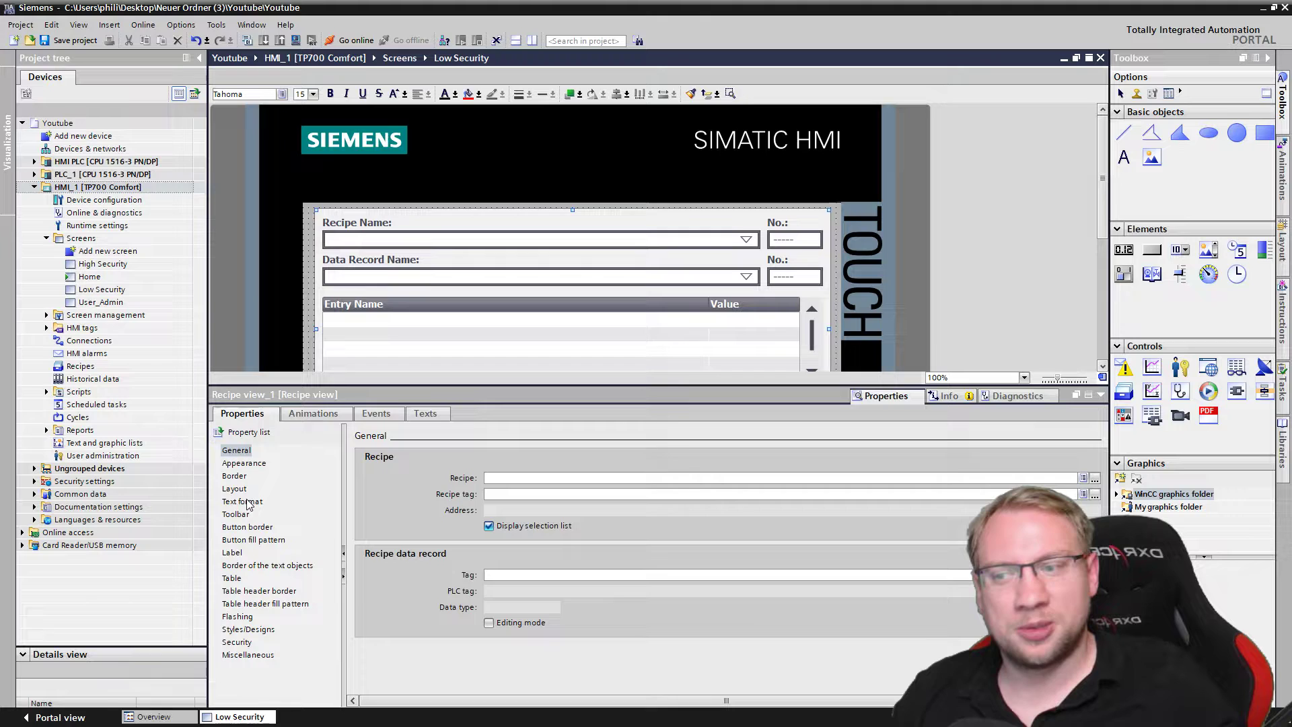
# - In the recipe view's Toolbar settings, remove Add data record, Save, Delete data record and Rename
pyautogui.click(233, 517)
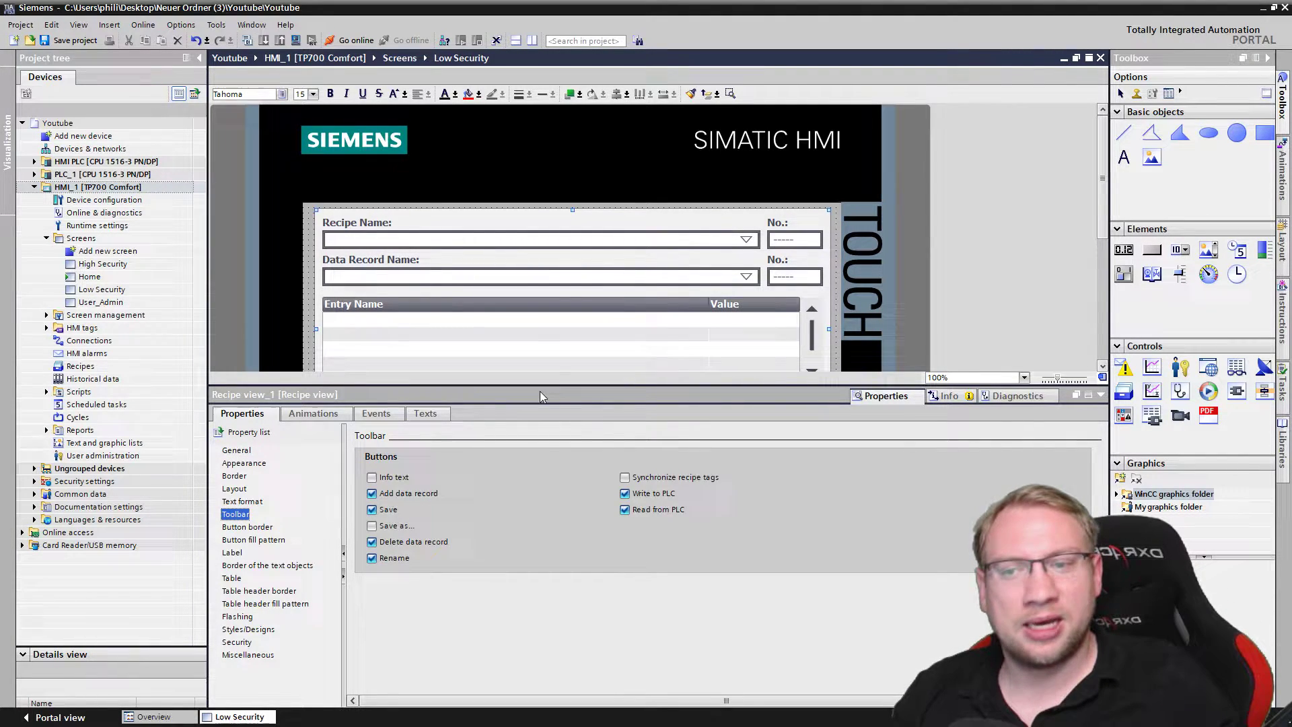
pyautogui.moveTo(539, 385); pyautogui.dragTo(529, 451)
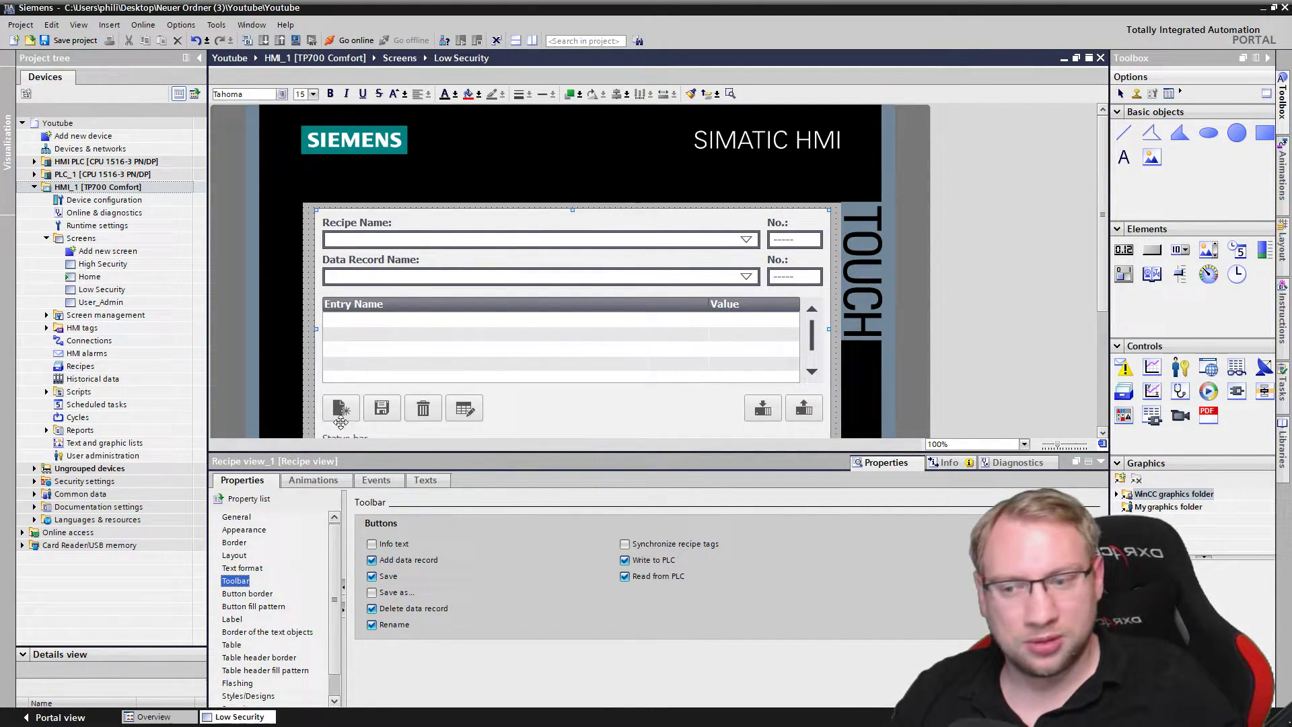
pyautogui.click(371, 560)
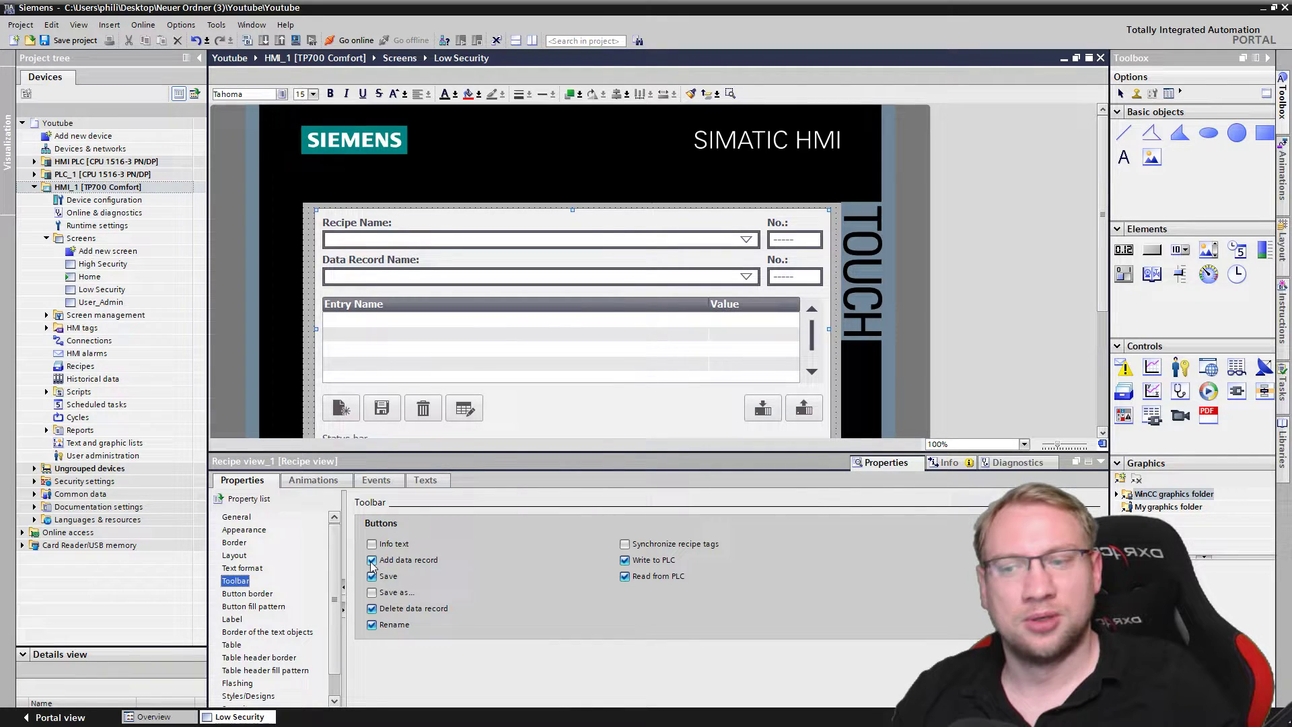
pyautogui.click(371, 577)
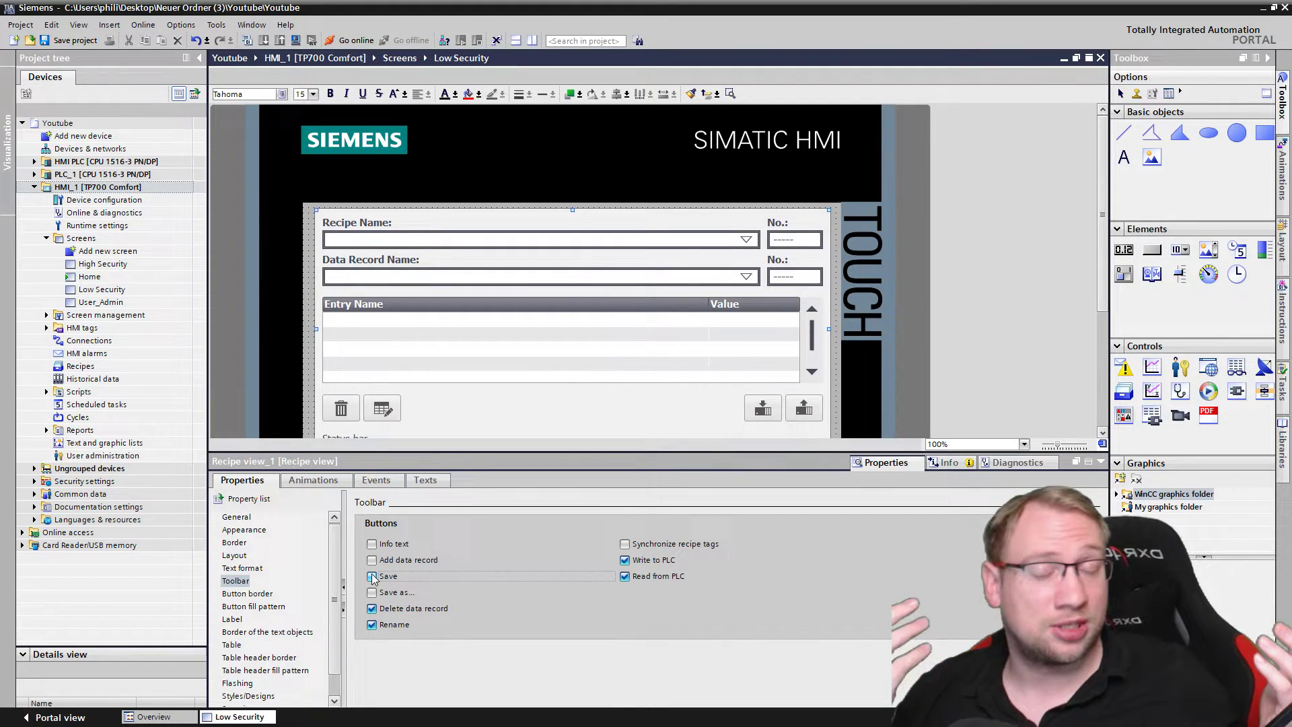
pyautogui.click(372, 609)
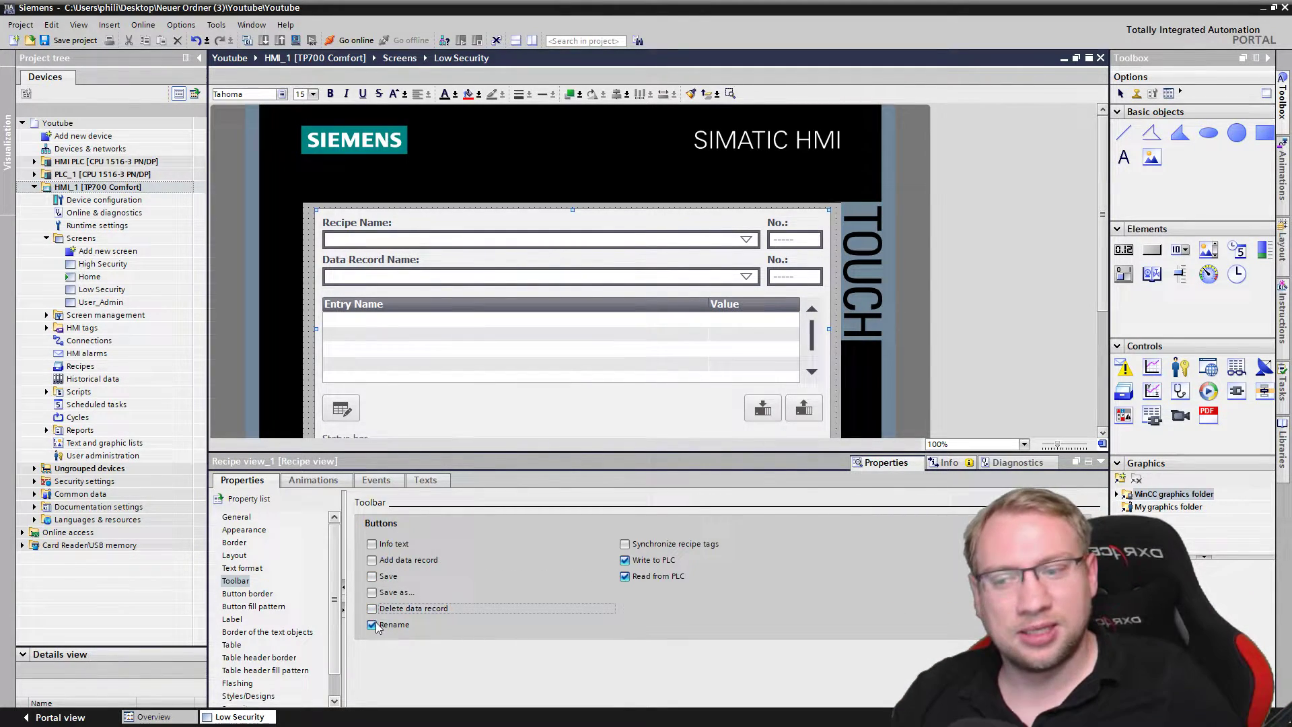
pyautogui.click(372, 626)
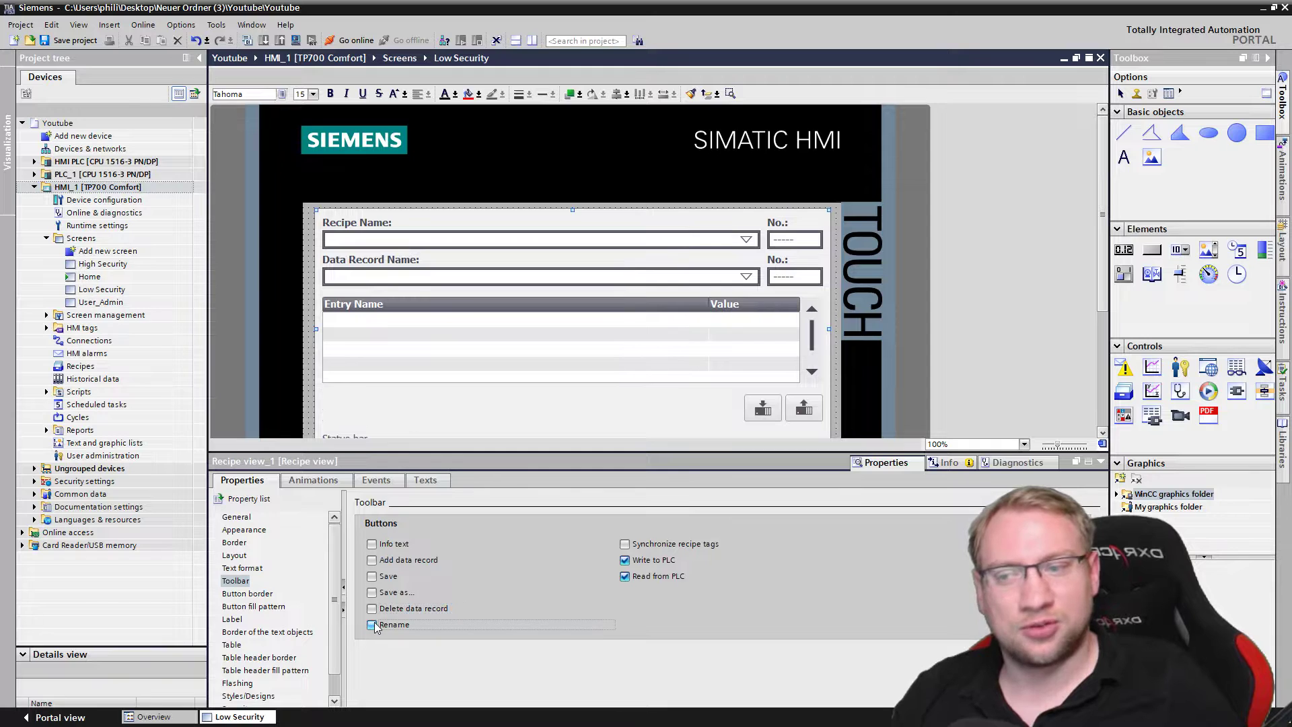
# - Switch off the Read from PLC button as well and save the project
pyautogui.click(626, 578)
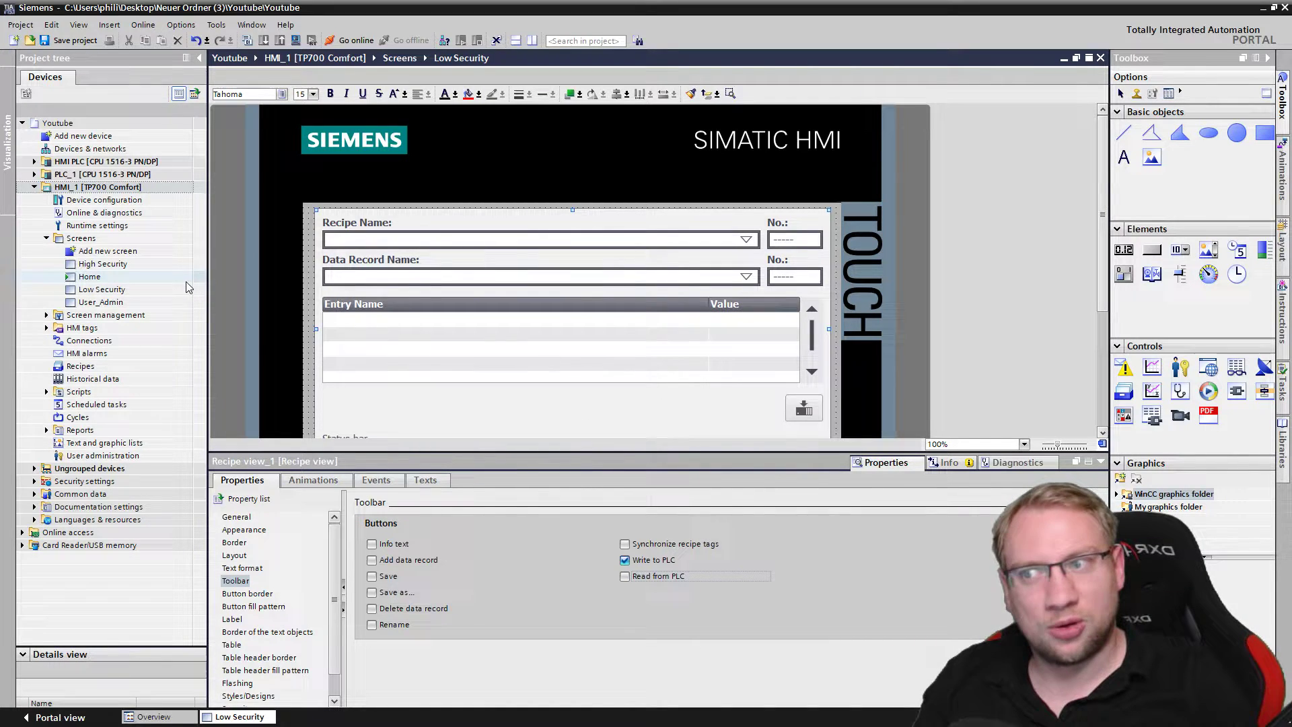
pyautogui.click(44, 40)
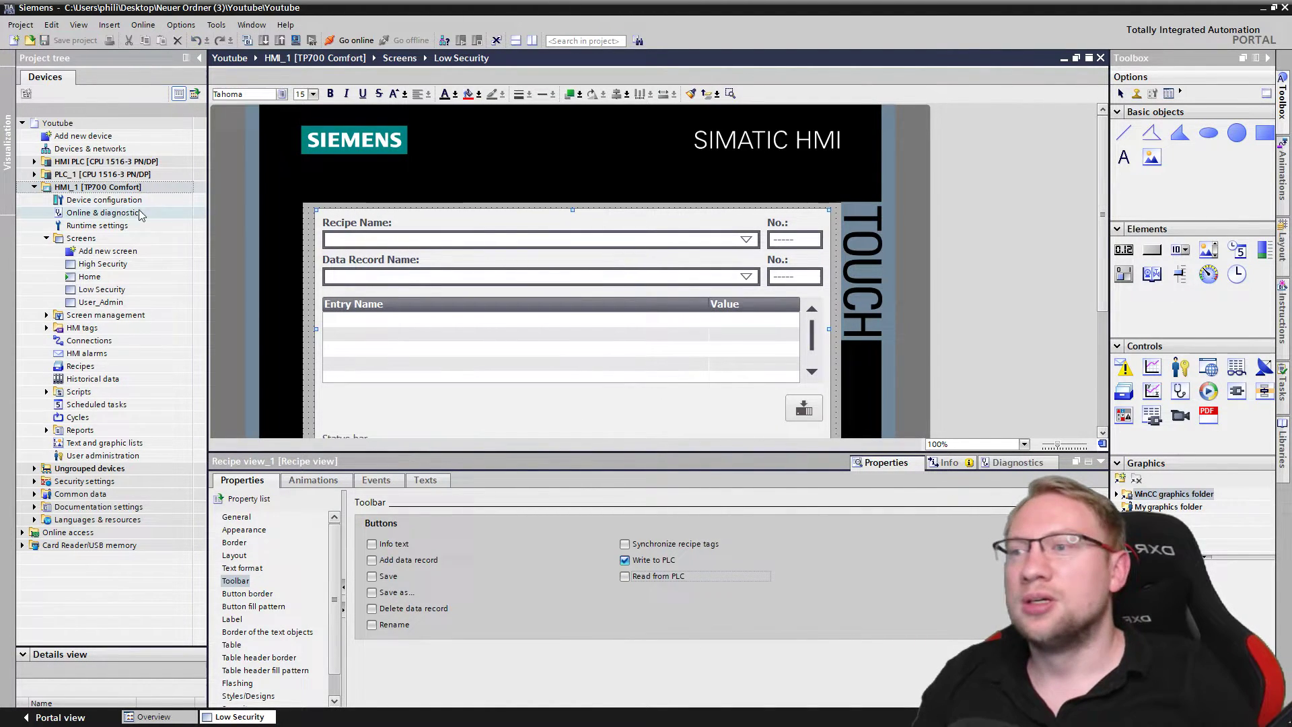
pyautogui.click(95, 188)
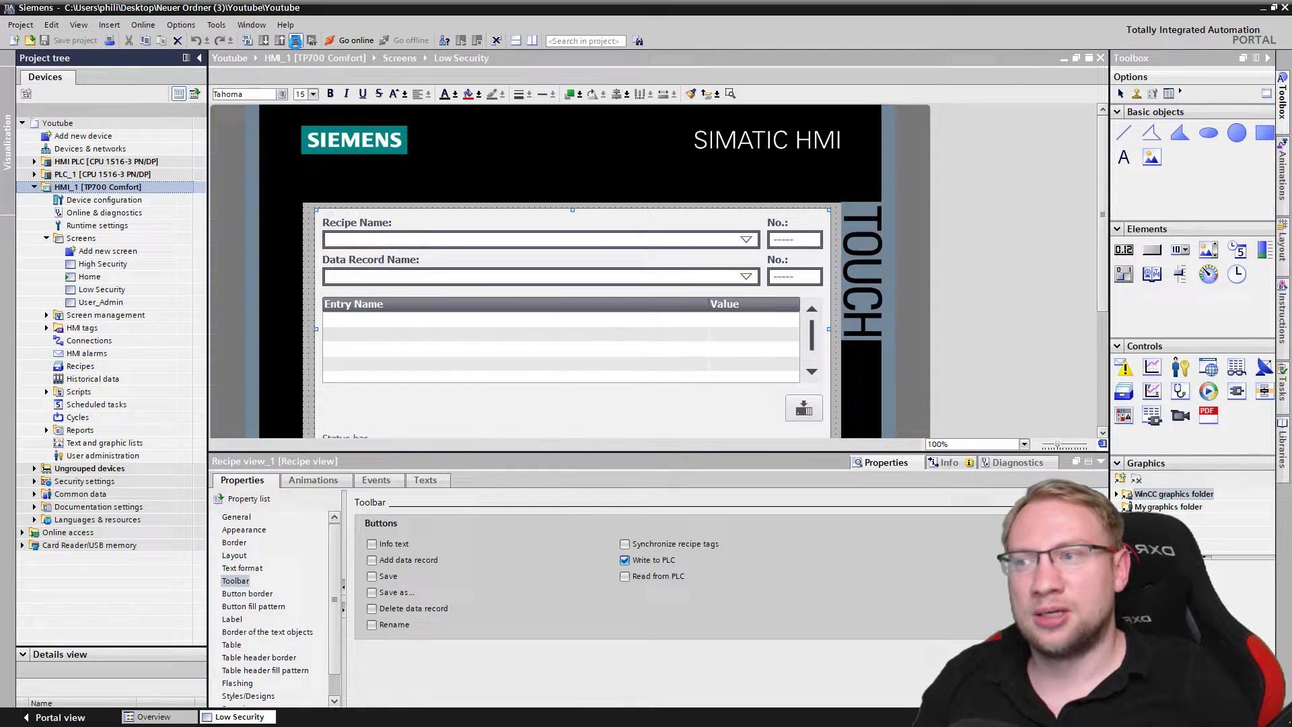
# - Compile and start the simulation, then log in as 'operator' with the operator's password
pyautogui.click(295, 41)
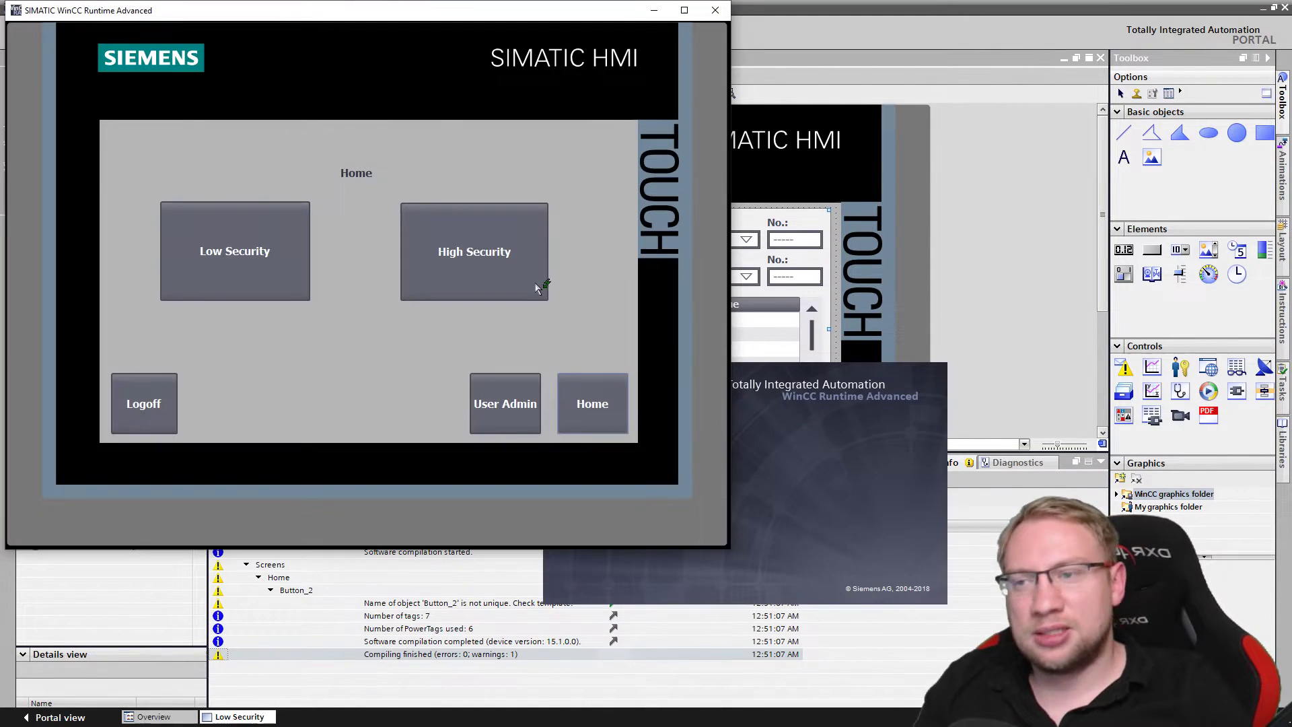
pyautogui.click(256, 257)
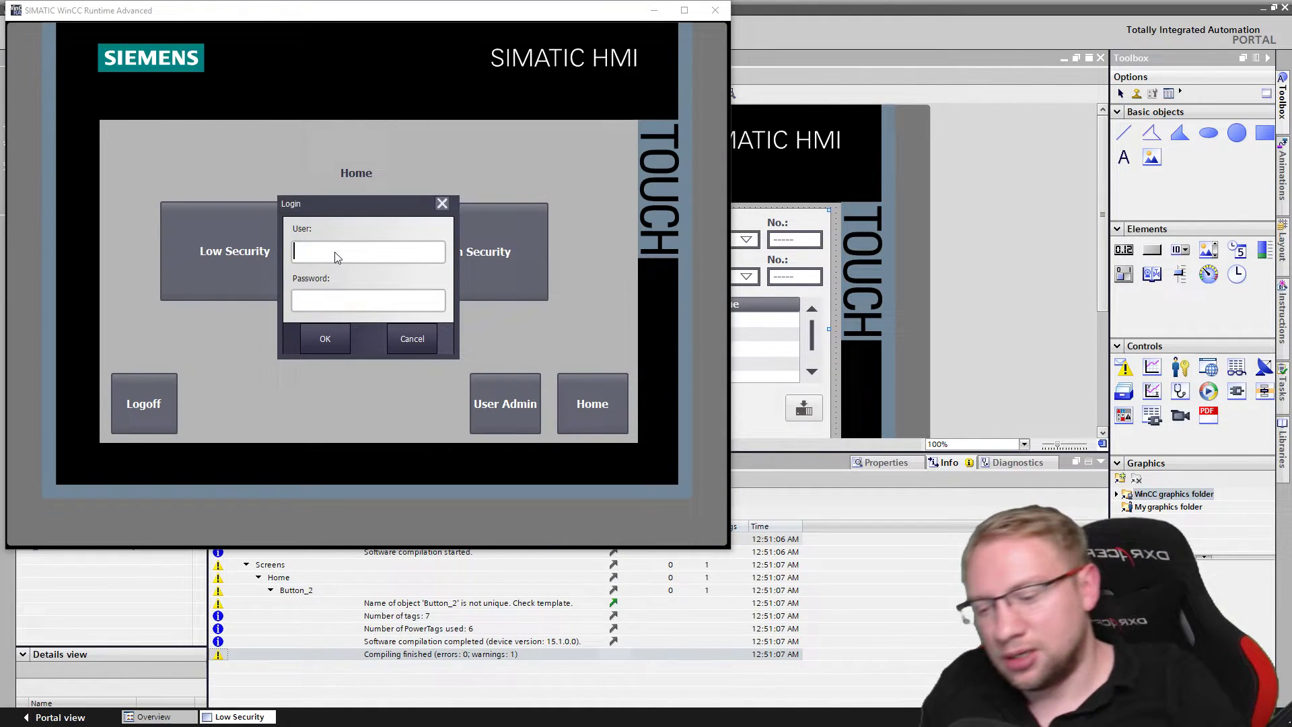
pyautogui.write('operator')
pyautogui.press('Tab')
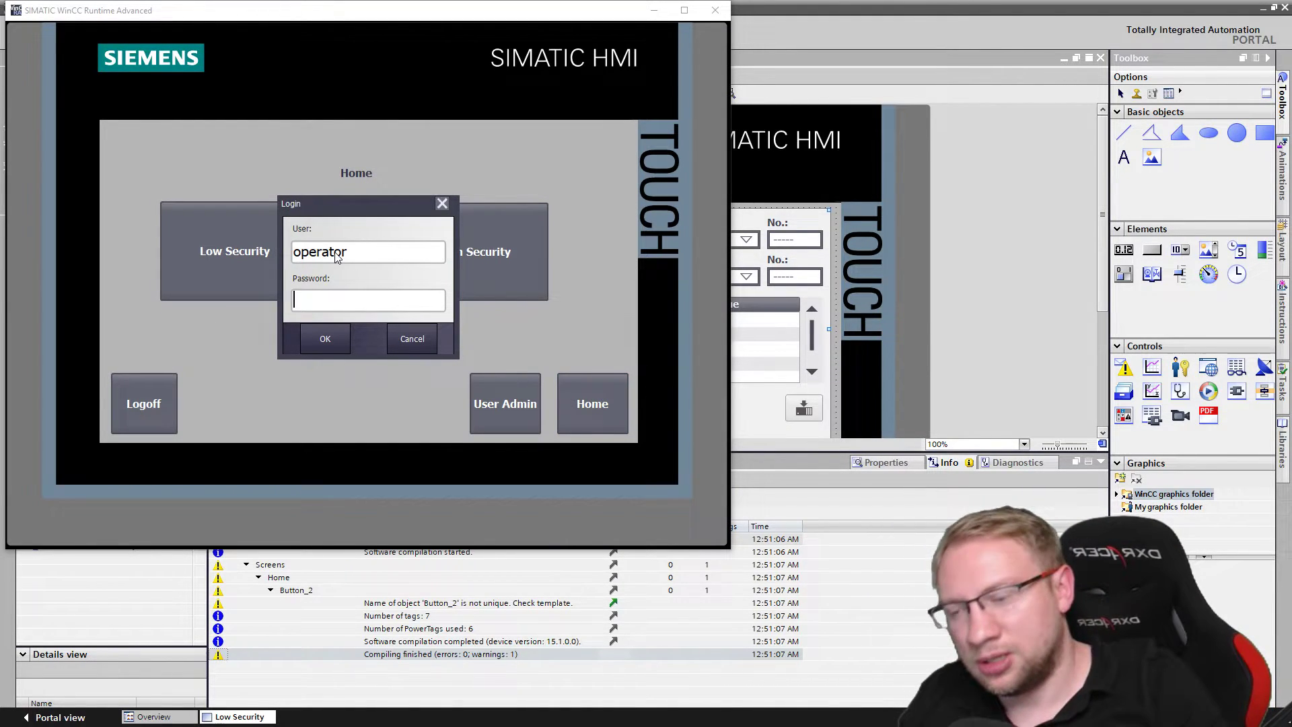
pyautogui.write('operator')
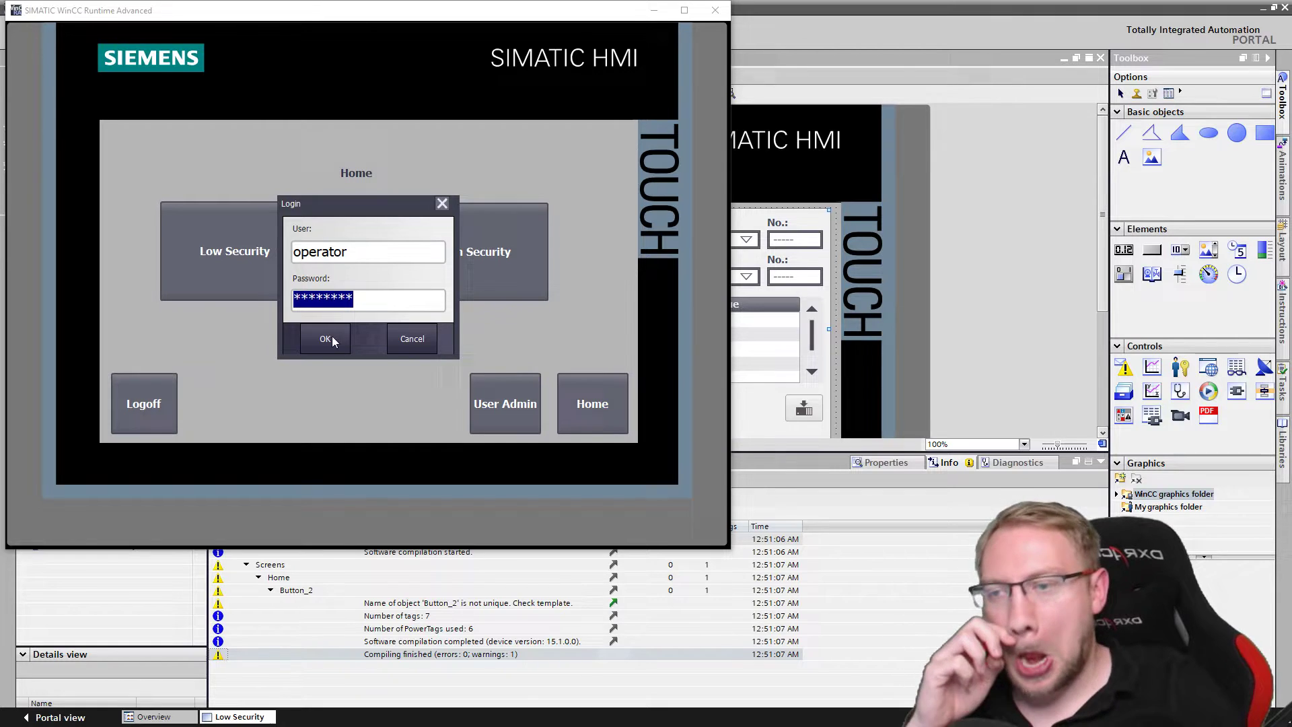
pyautogui.click(332, 339)
# - On the Low Security screen, load Cake's Cheese record and write it to the PLC
pyautogui.click(214, 227)
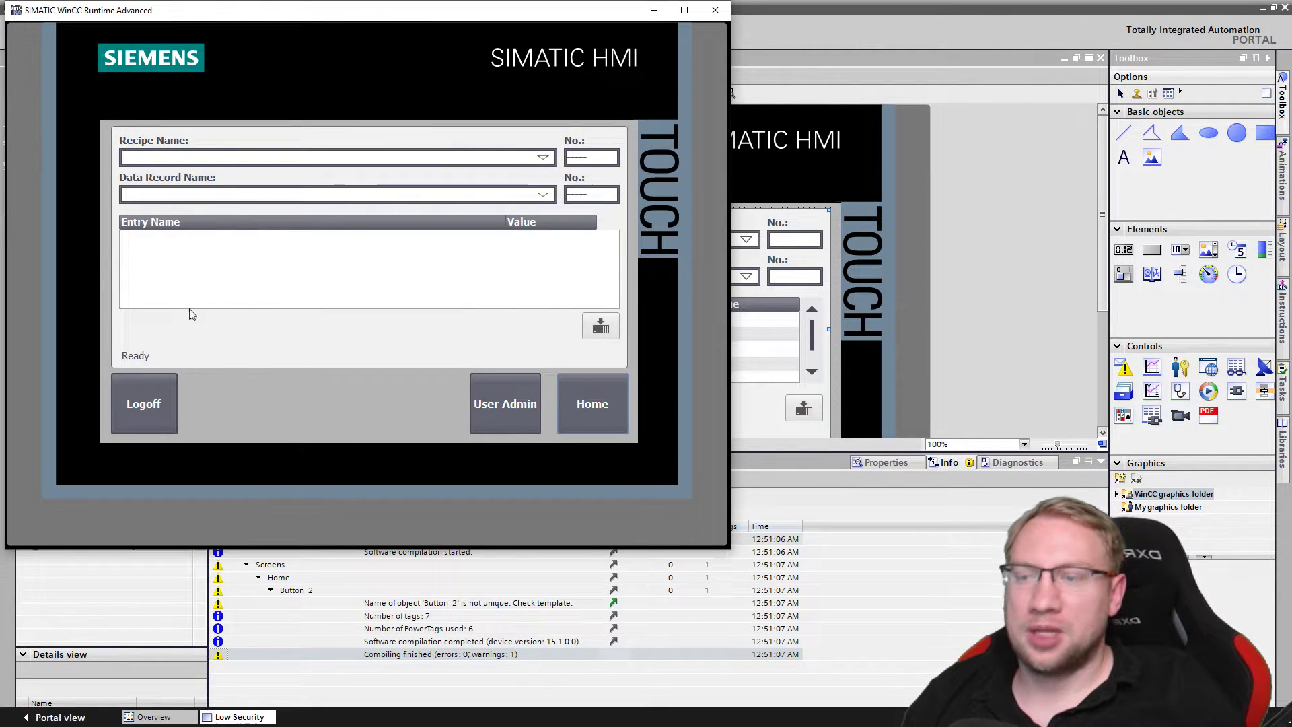
pyautogui.click(545, 165)
pyautogui.click(461, 175)
pyautogui.click(325, 194)
pyautogui.click(314, 214)
pyautogui.doubleClick(548, 251)
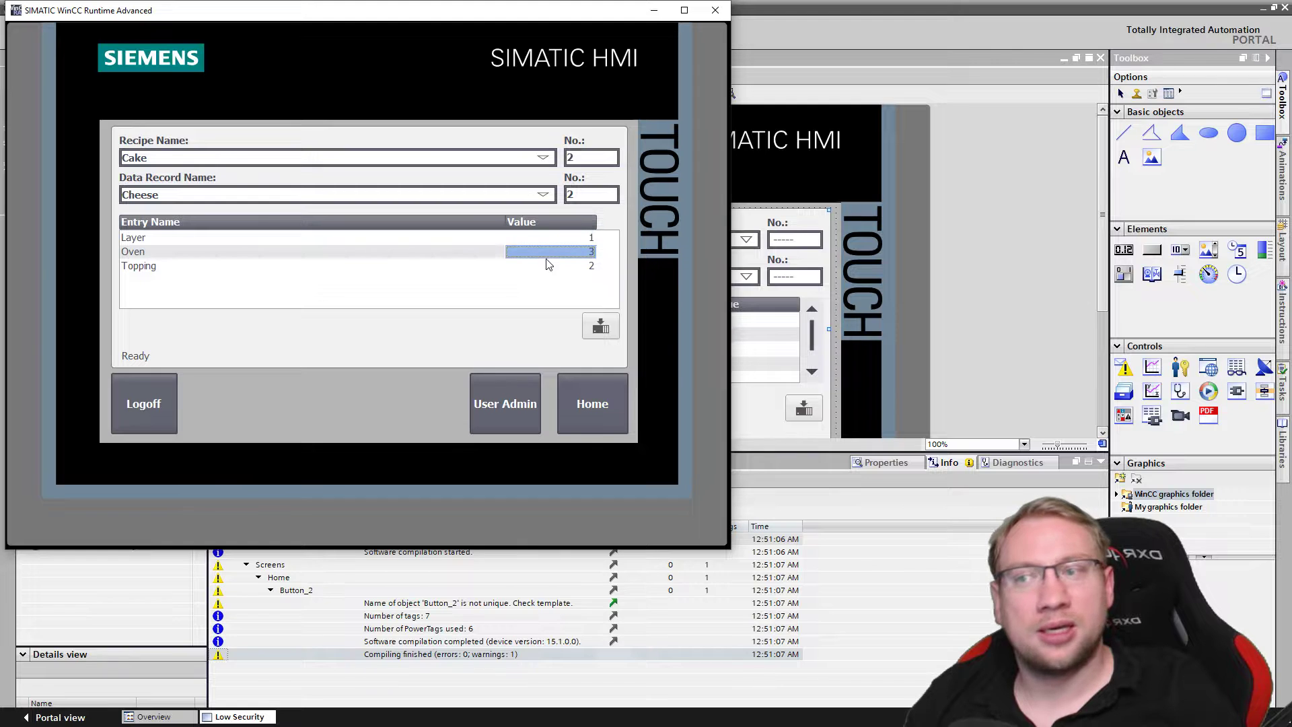
pyautogui.click(599, 328)
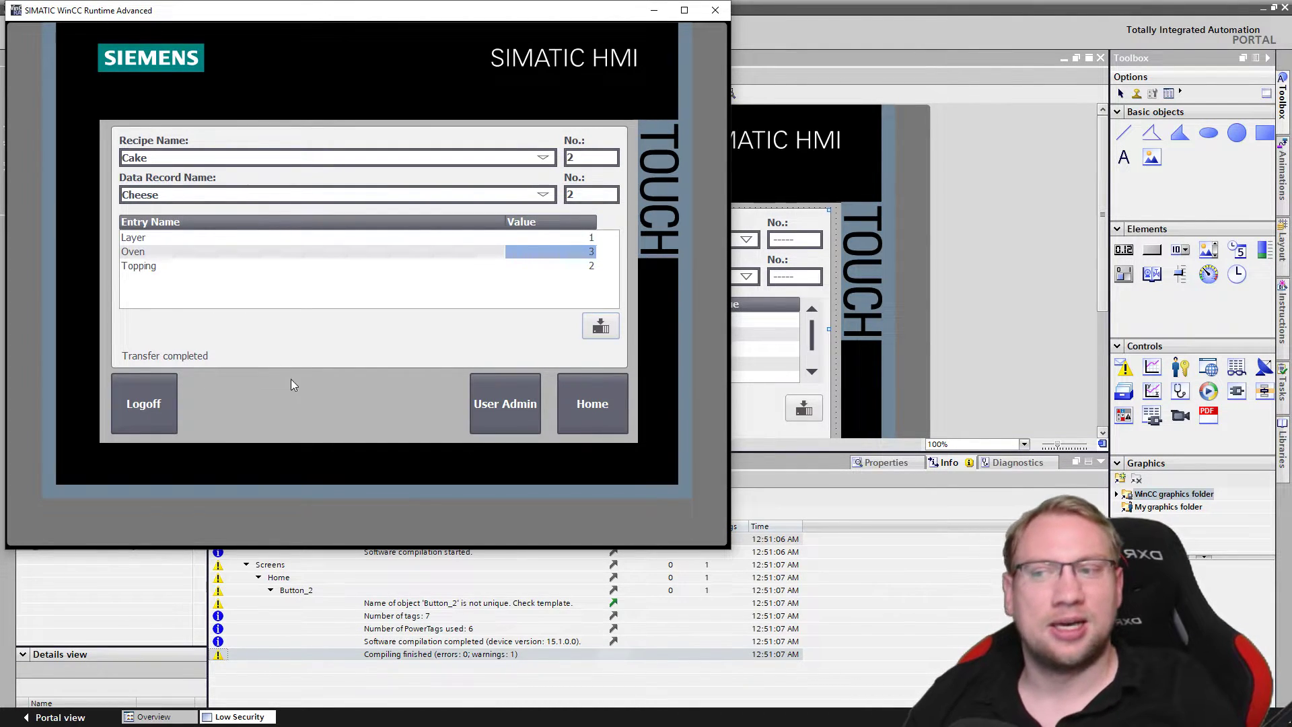
# - Load Pizza's Peperoni record (Temperature 180, Fan 0, Time 15) and write it to the PLC
pyautogui.click(543, 194)
pyautogui.click(543, 158)
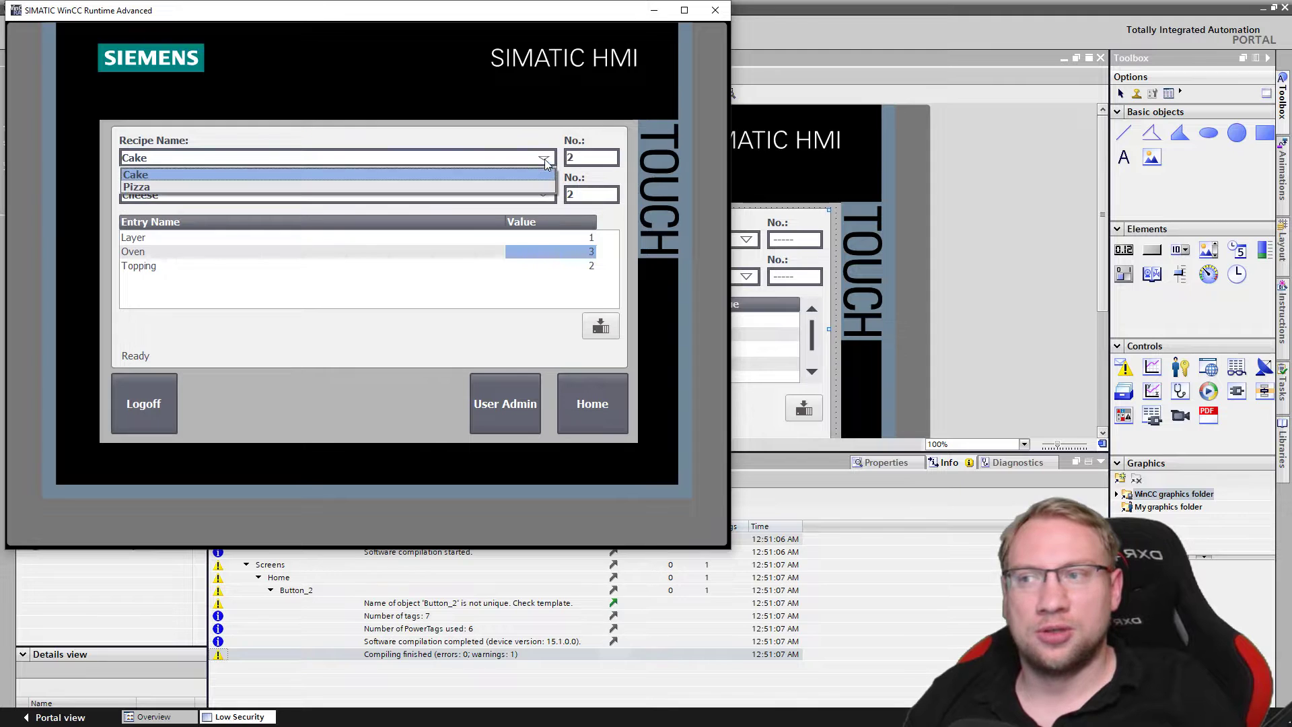
pyautogui.click(508, 187)
pyautogui.click(485, 194)
pyautogui.click(447, 222)
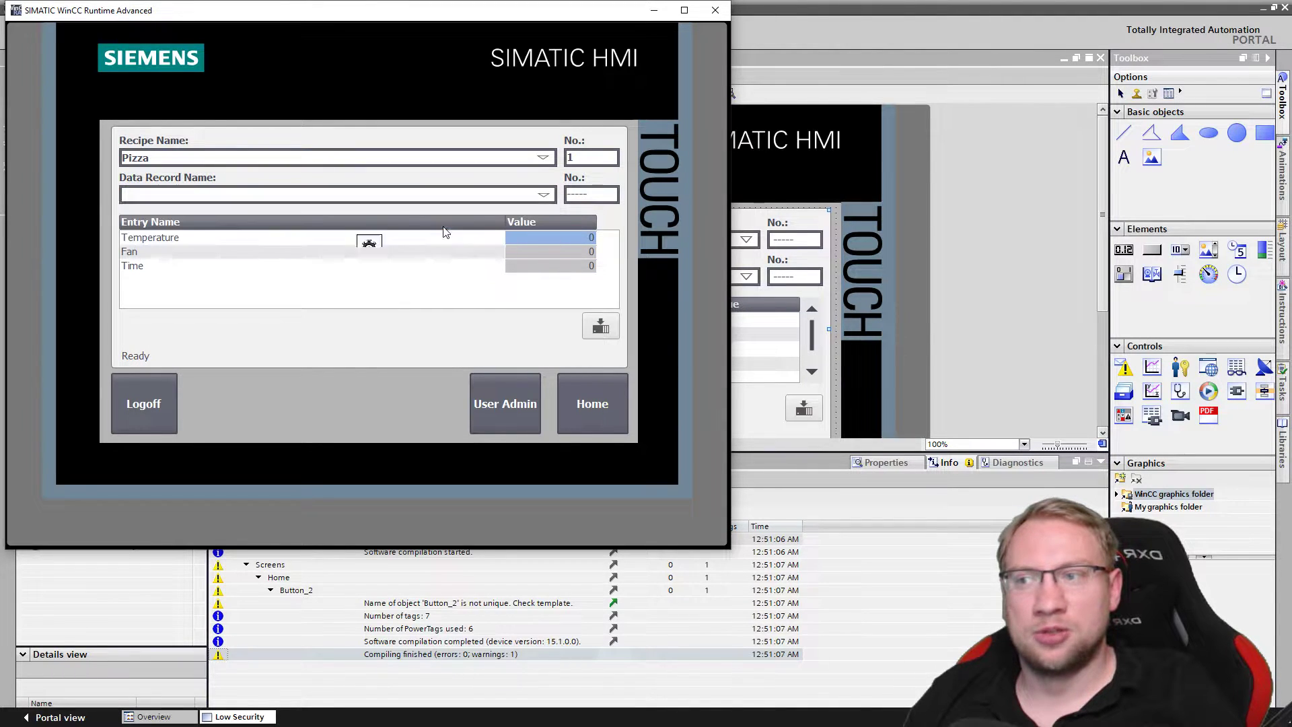
pyautogui.click(607, 330)
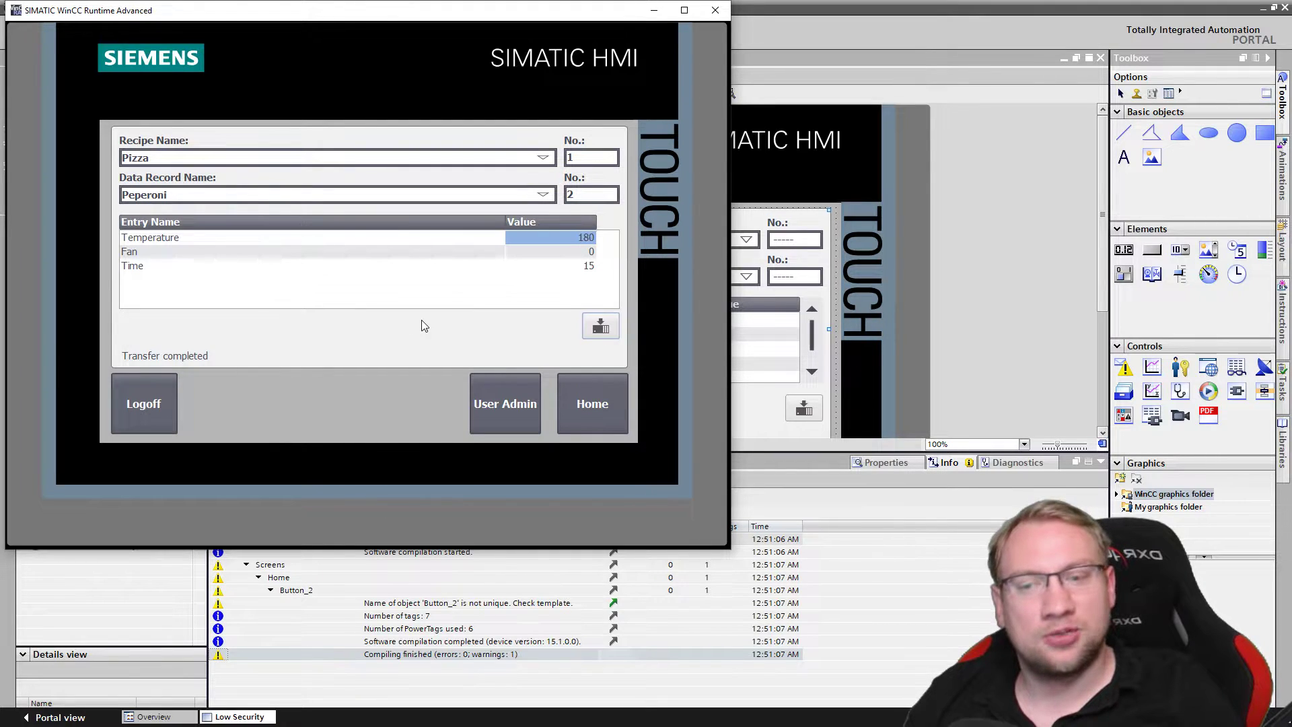
# - Request the High Security screen from Home, dismissing the login prompt twice before reopening it
pyautogui.click(585, 395)
pyautogui.click(475, 243)
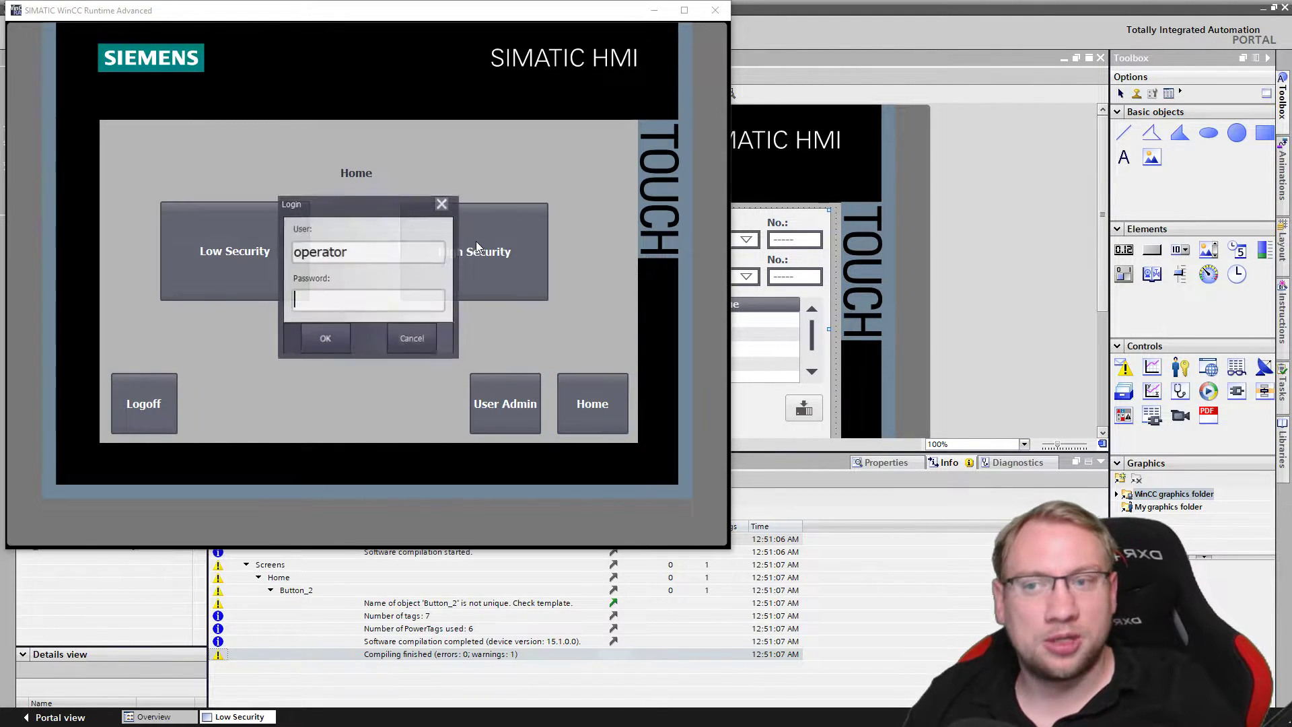
pyautogui.click(442, 203)
pyautogui.click(501, 234)
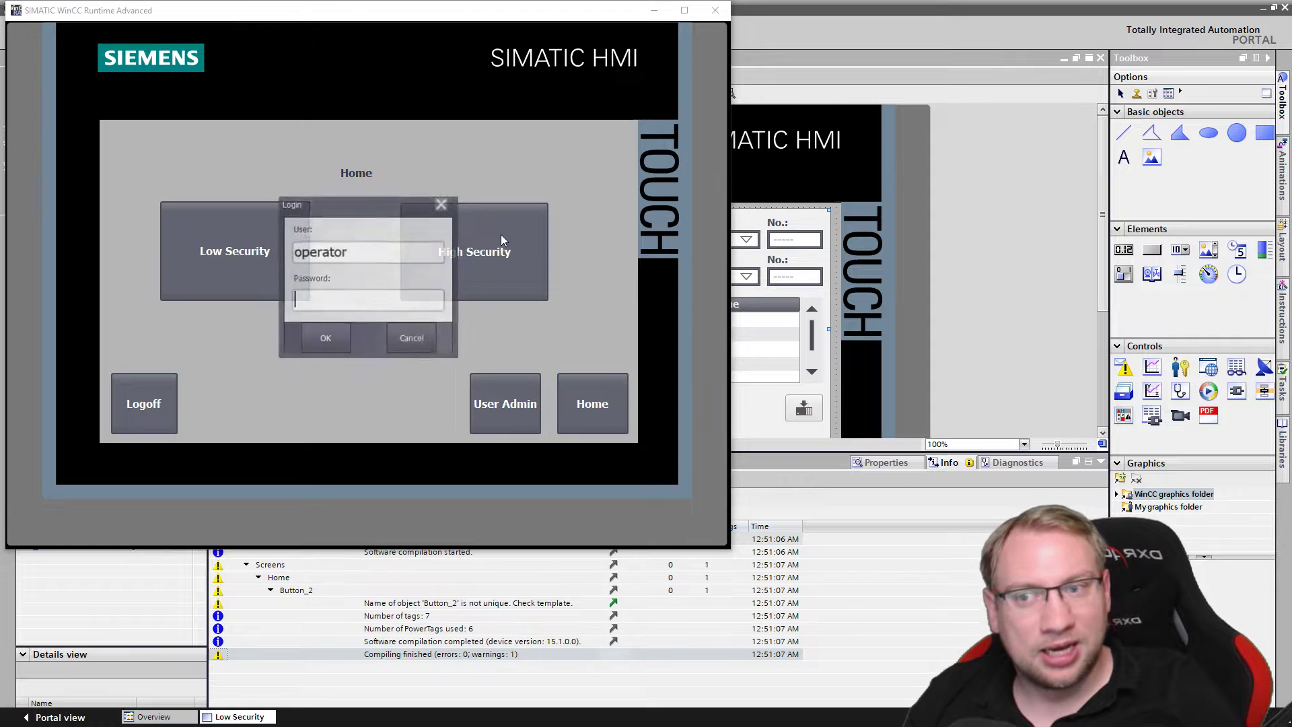
pyautogui.click(444, 203)
pyautogui.click(481, 235)
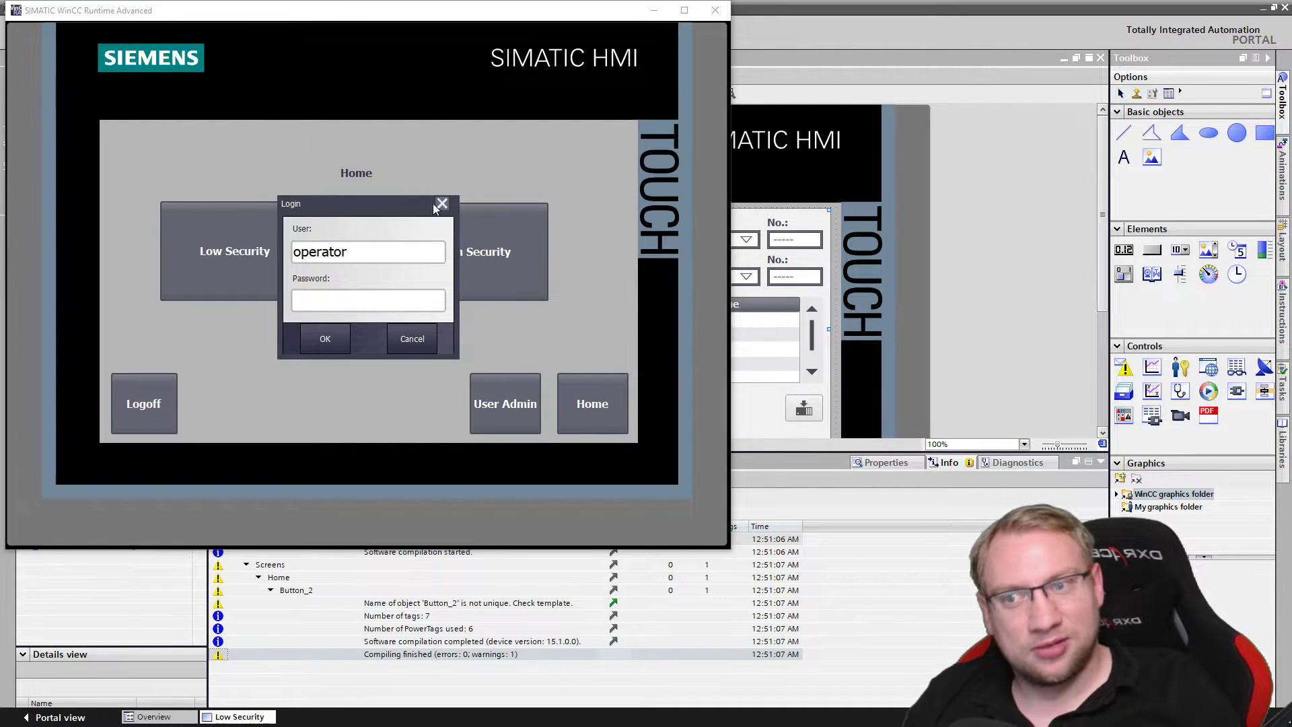
# - Log in as user 'boss' via the touch keyboard with the boss's password
pyautogui.click(365, 245)
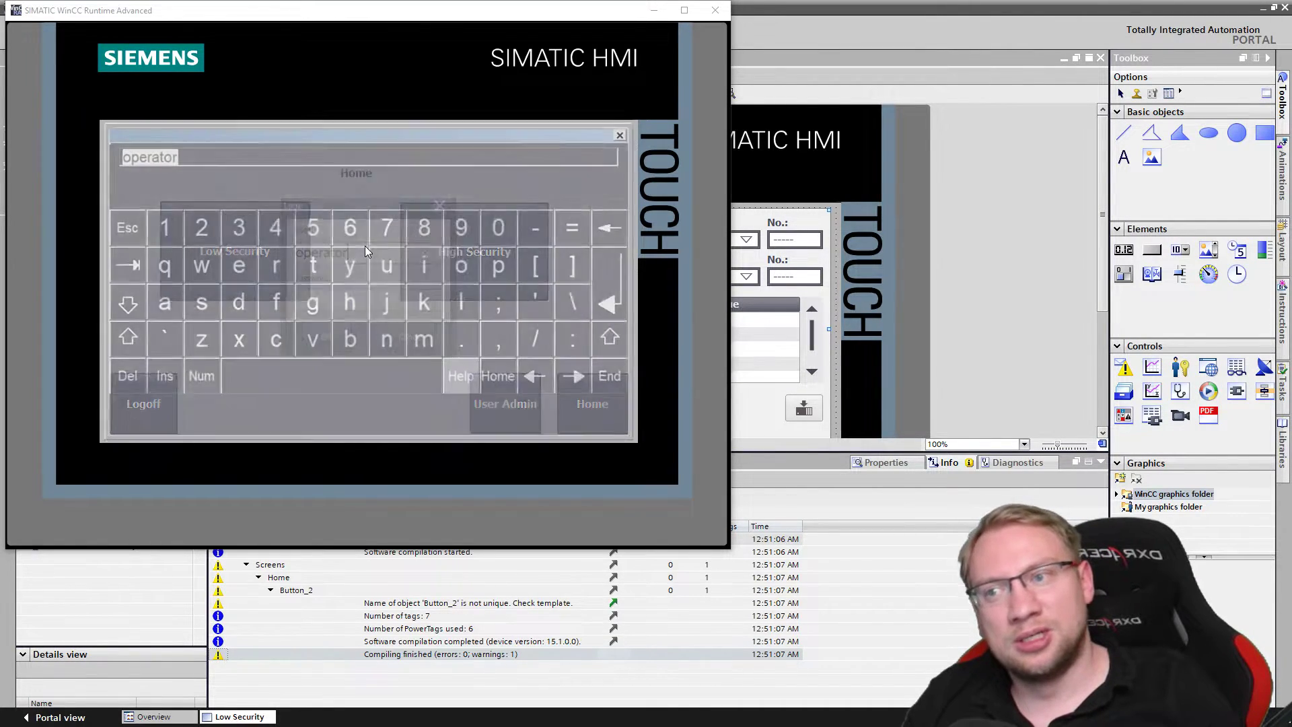
pyautogui.click(356, 336)
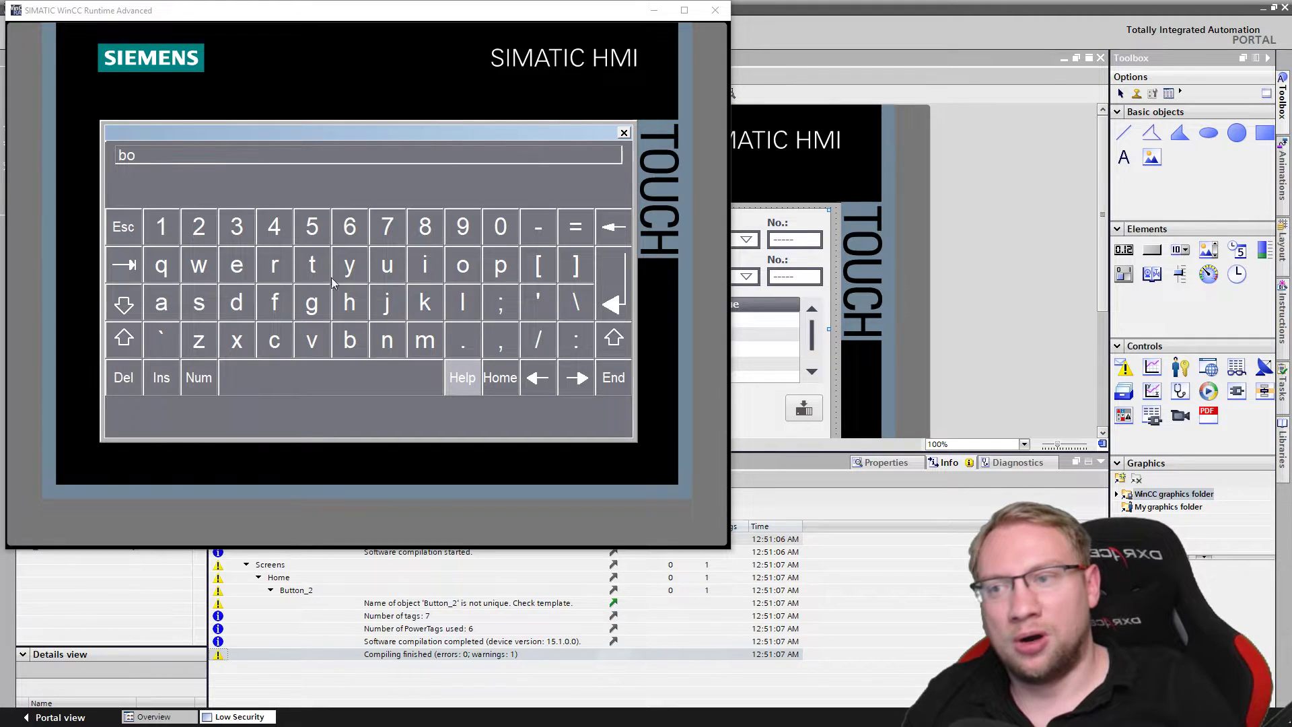
pyautogui.click(199, 306)
pyautogui.press('Return')
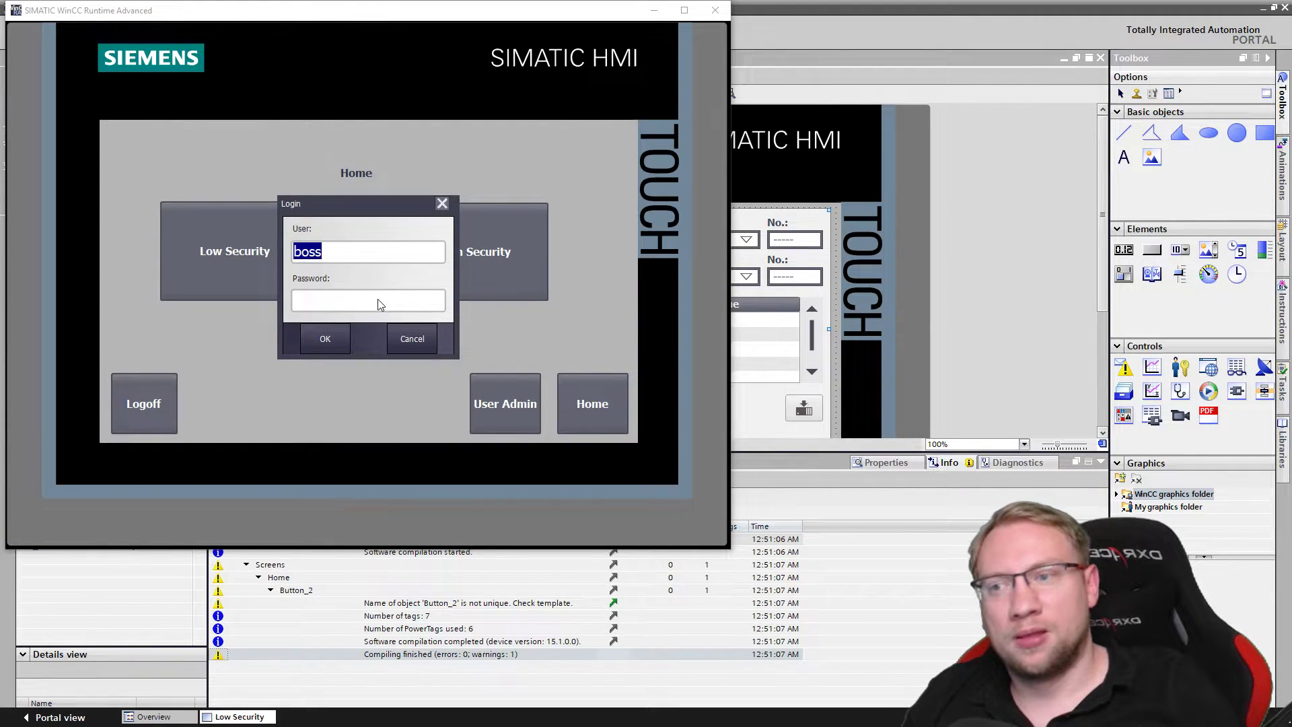
pyautogui.click(379, 304)
pyautogui.write('12345')
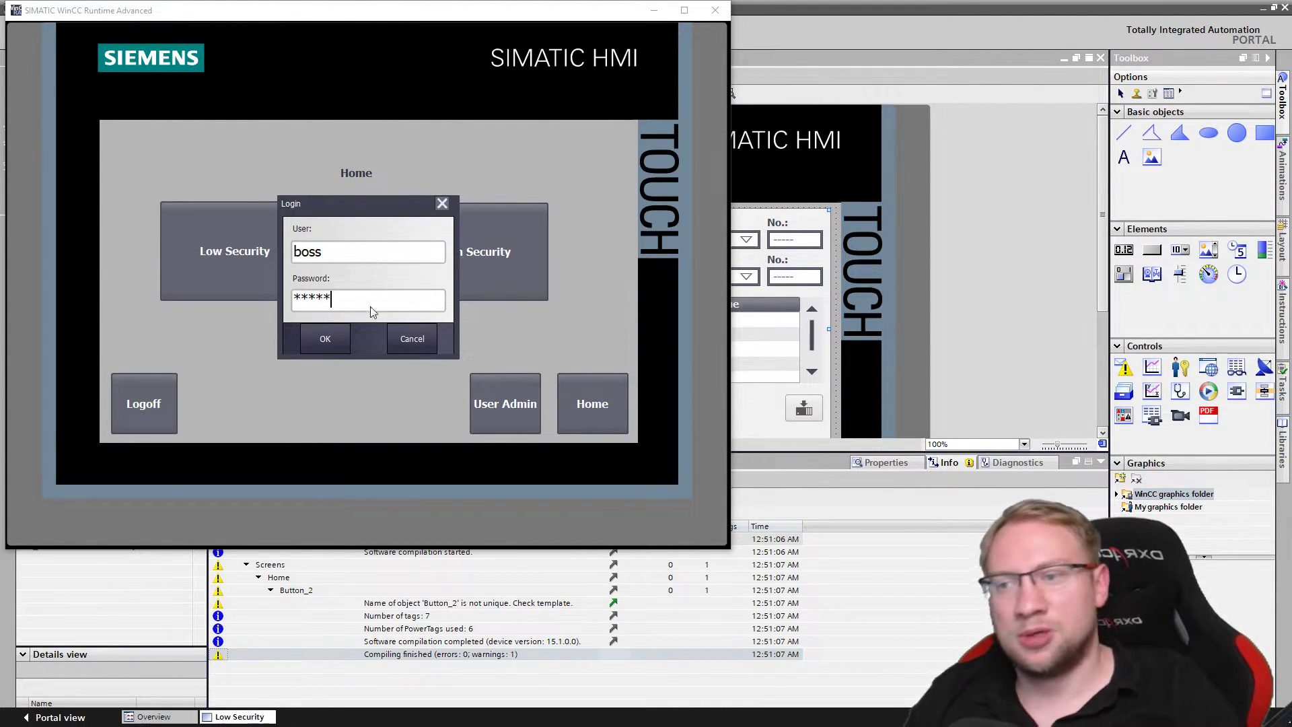
pyautogui.click(335, 342)
# - Check the empty High Security screen, reload Peperoni on Low Security, then return to High Security
pyautogui.click(489, 261)
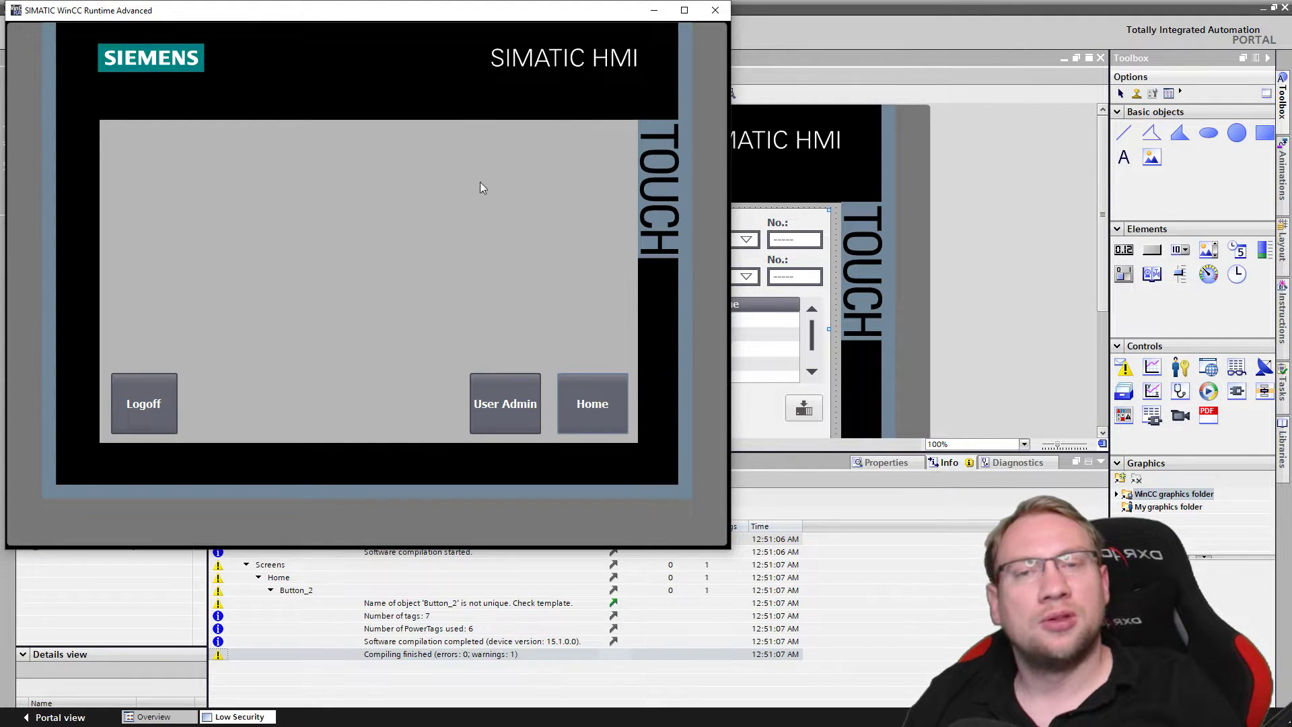
pyautogui.click(595, 408)
pyautogui.click(226, 269)
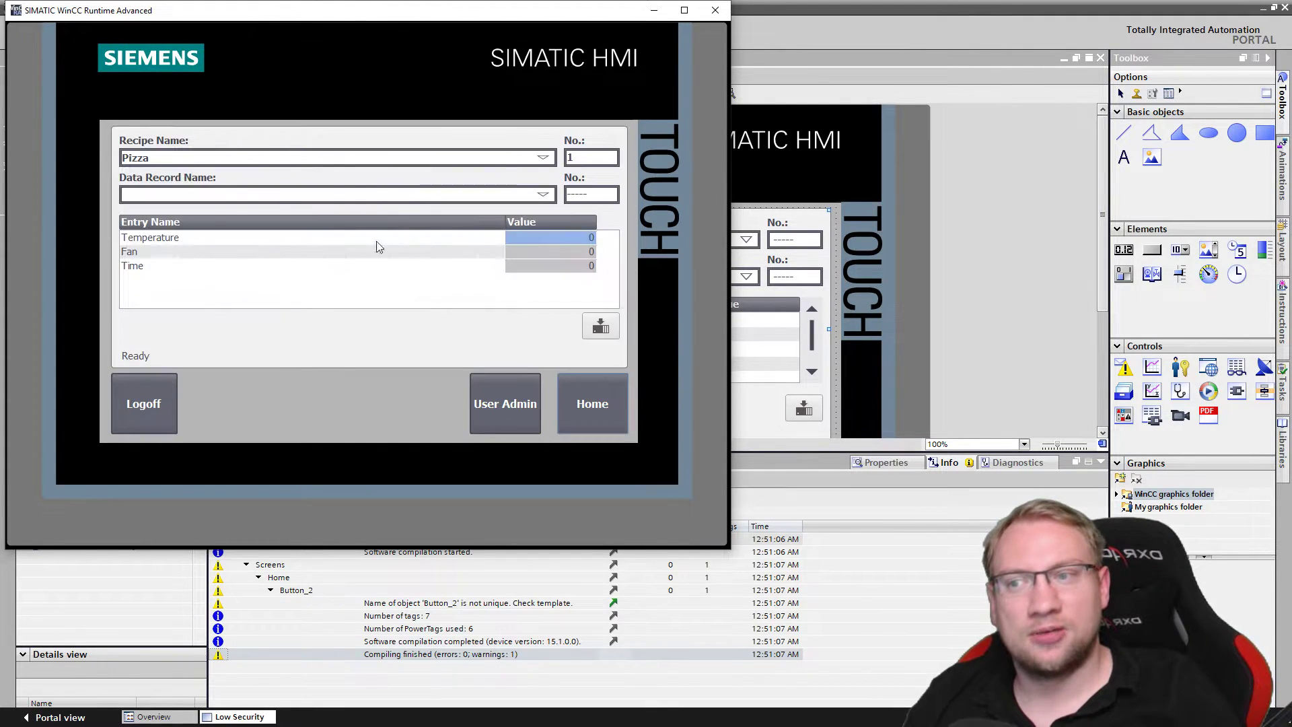
pyautogui.click(570, 252)
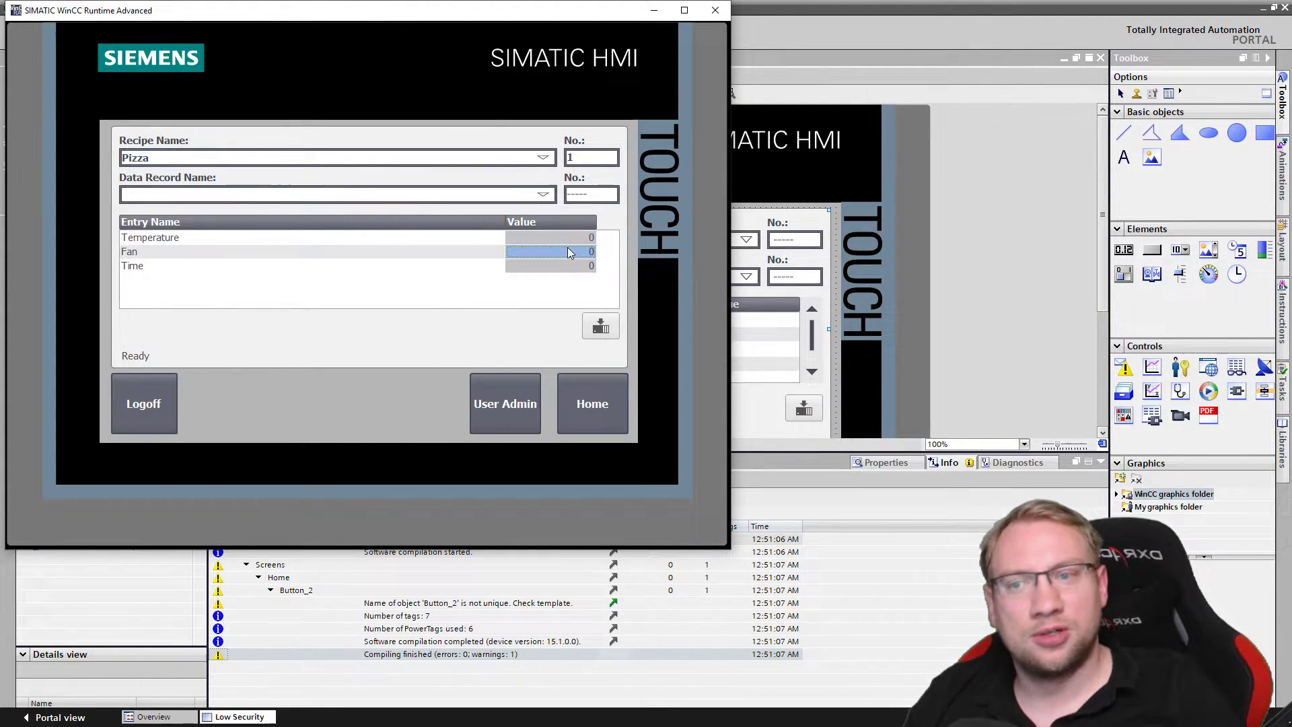
pyautogui.click(547, 197)
pyautogui.click(469, 222)
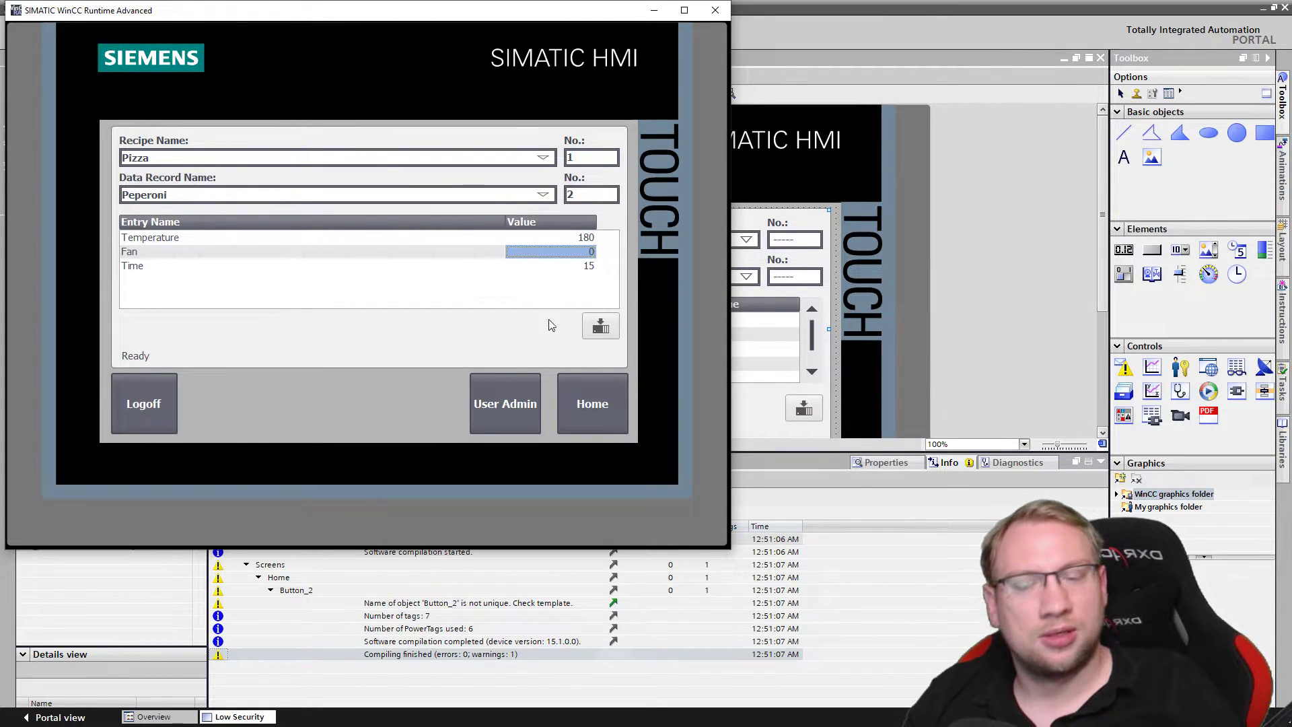
pyautogui.click(579, 420)
pyautogui.click(508, 225)
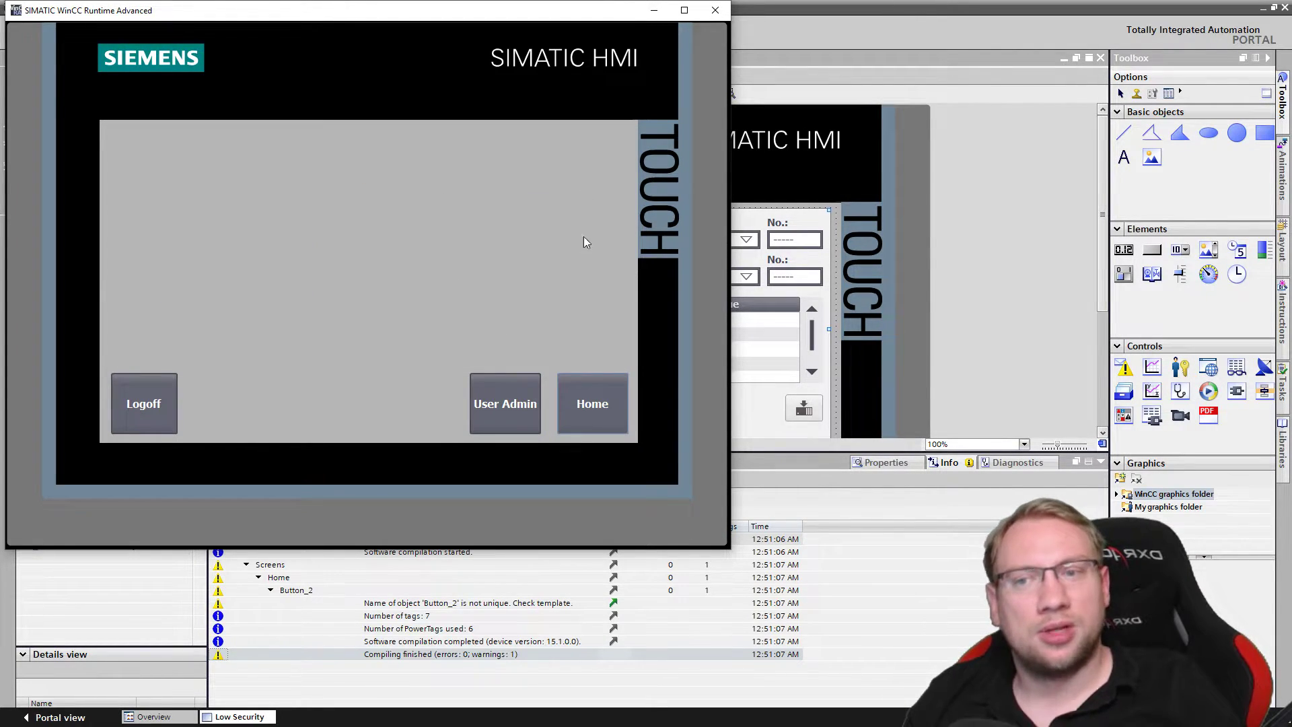
# - Stop the runtime and draw a recipe view across the High Security screen
pyautogui.click(712, 15)
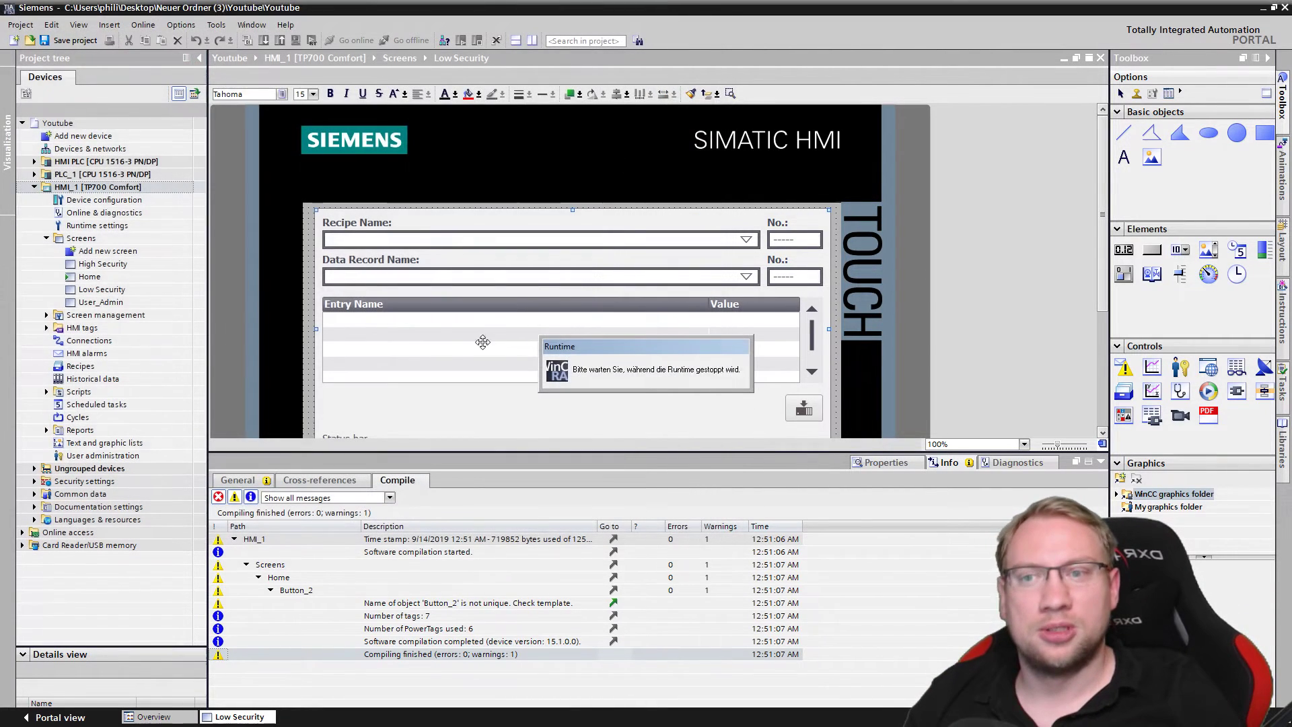
pyautogui.doubleClick(103, 263)
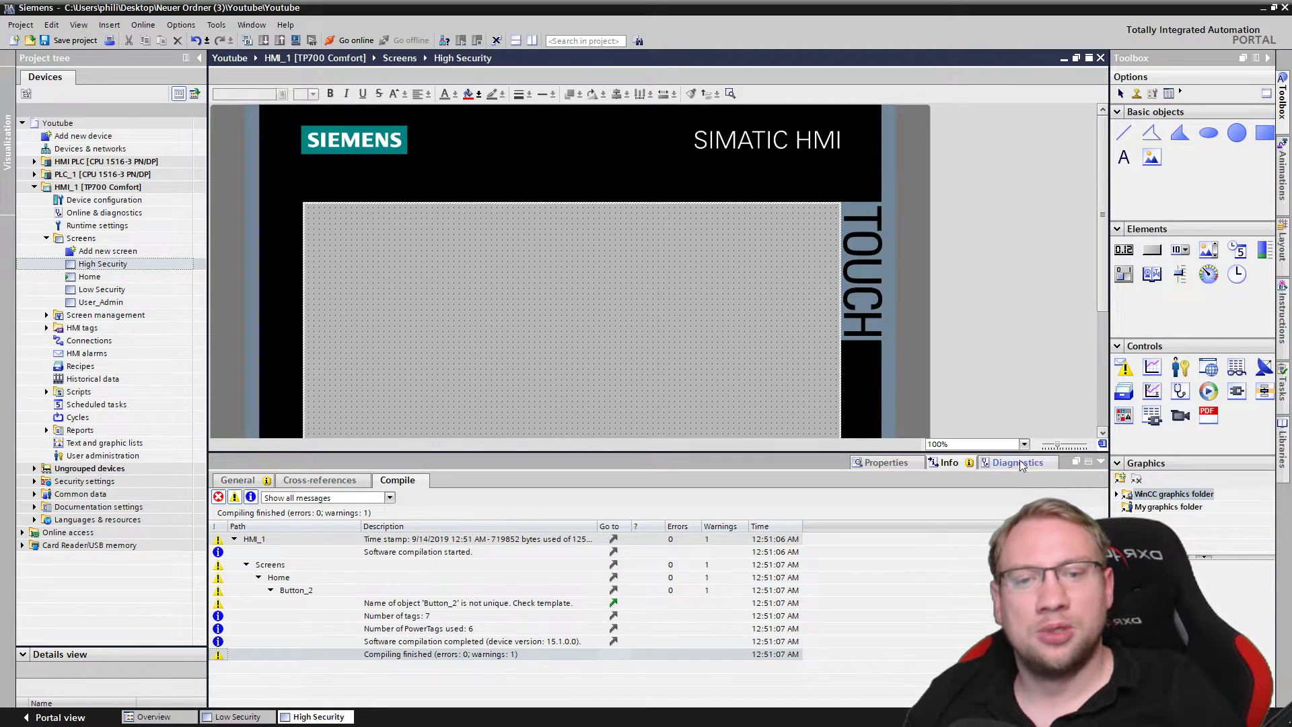
pyautogui.moveTo(1004, 453); pyautogui.dragTo(1004, 548)
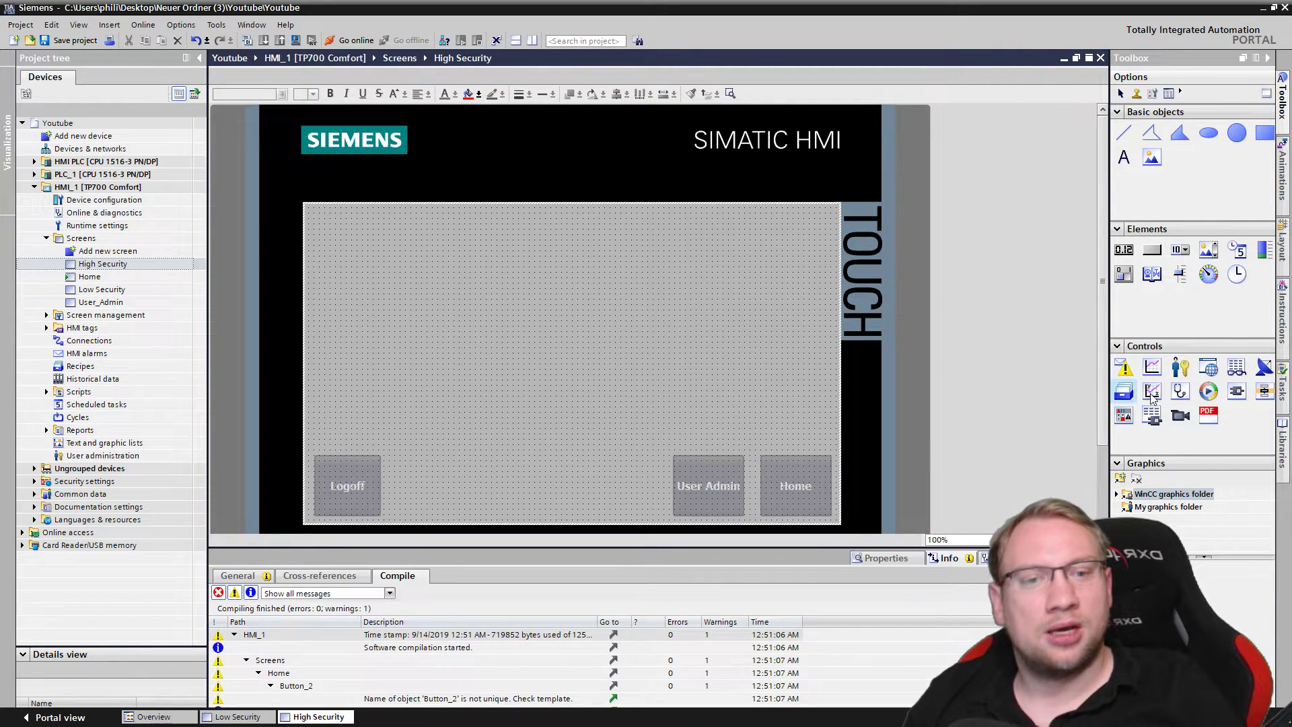
pyautogui.click(1124, 390)
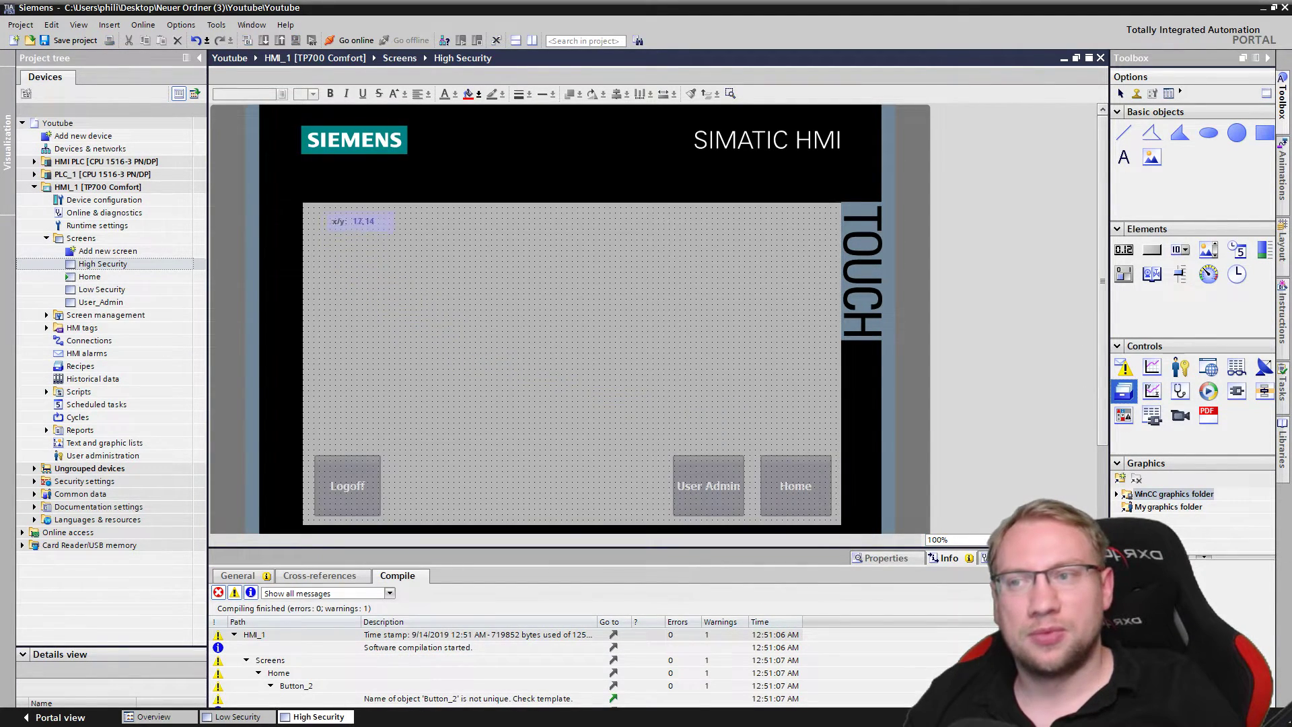
pyautogui.moveTo(315, 212); pyautogui.dragTo(829, 449)
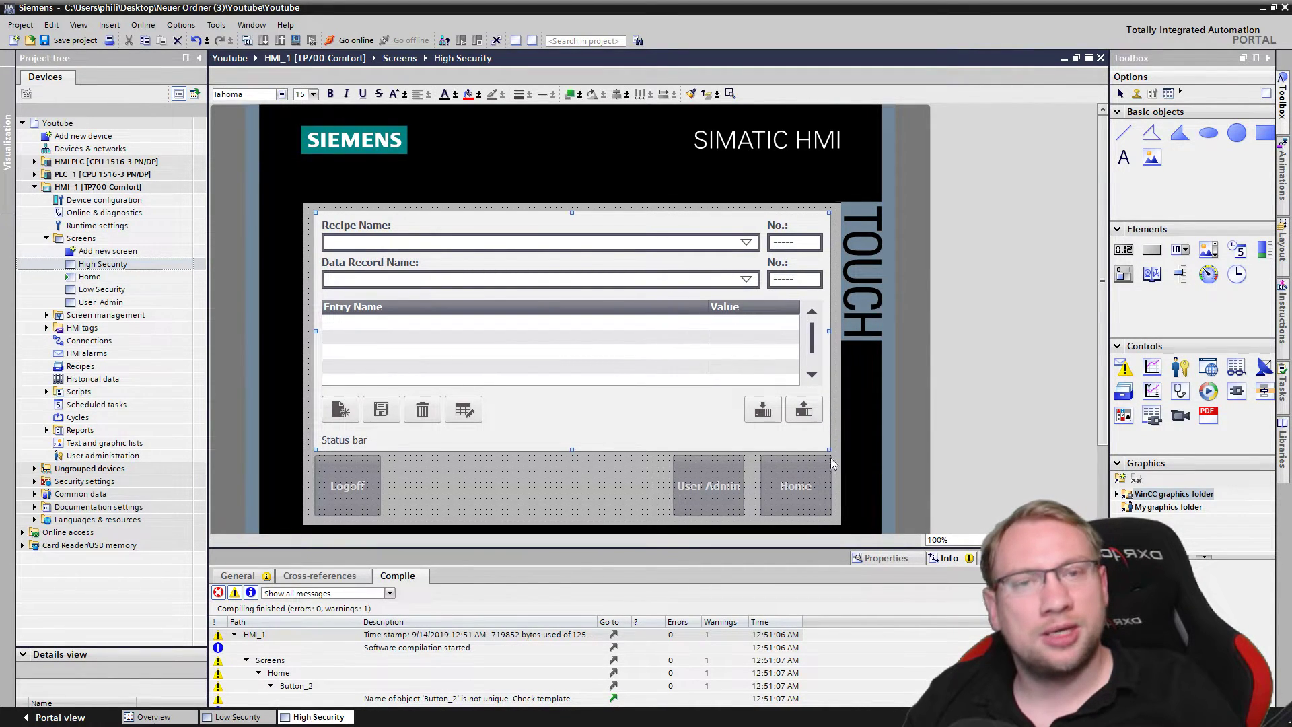
# - Deselect the recipe view and save the project with HMI_1 selected
pyautogui.click(554, 478)
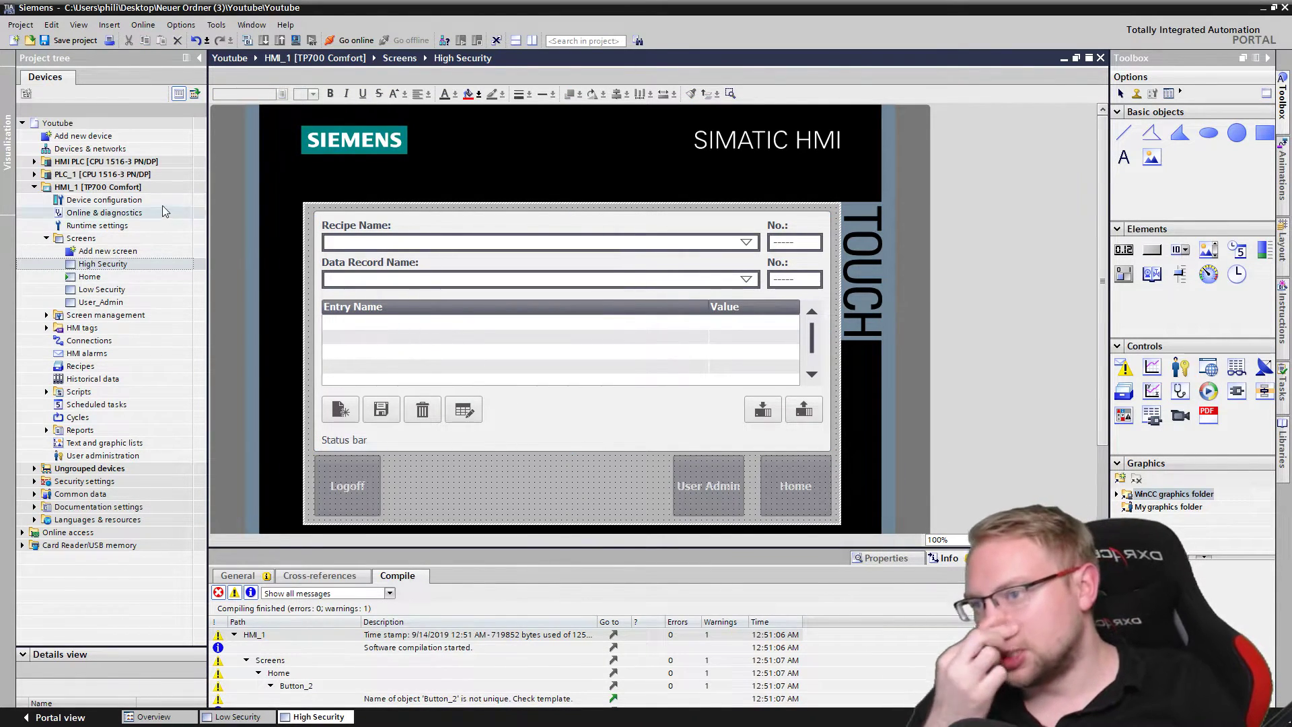
pyautogui.click(98, 187)
pyautogui.click(65, 41)
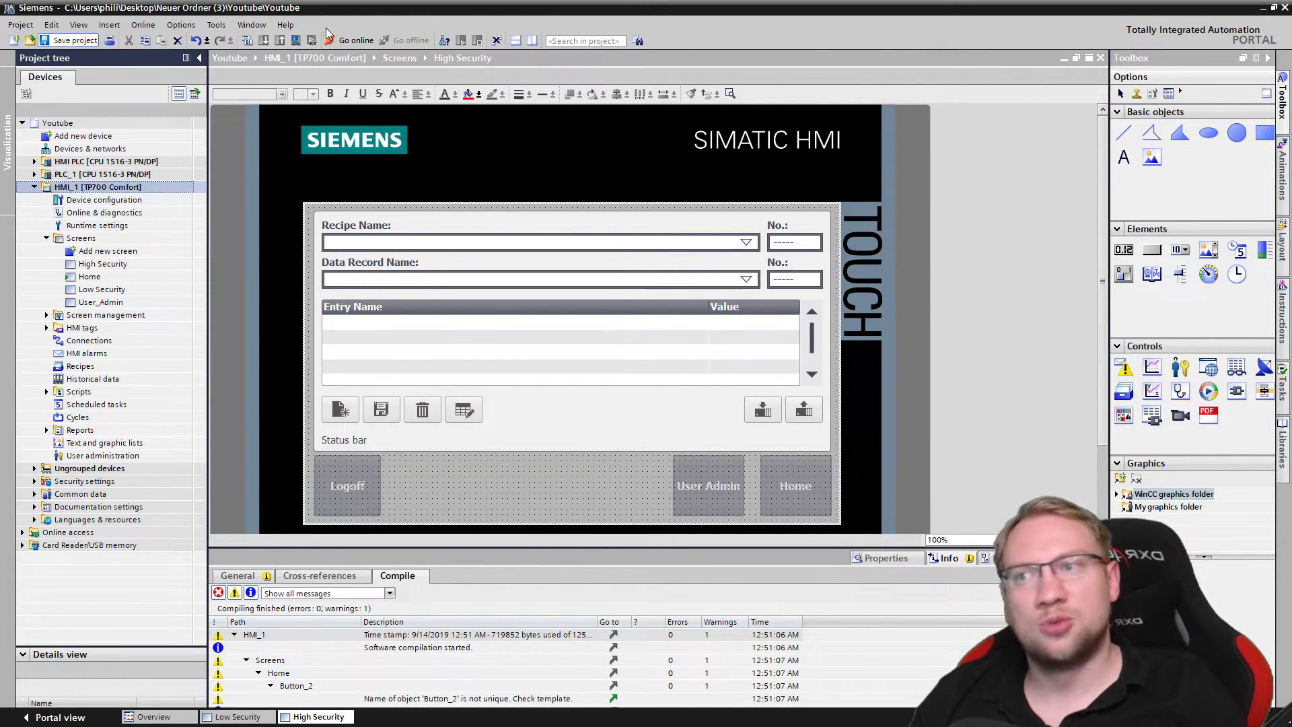
# - Start the runtime simulation and log in as the boss user on the High Security screen
pyautogui.click(291, 43)
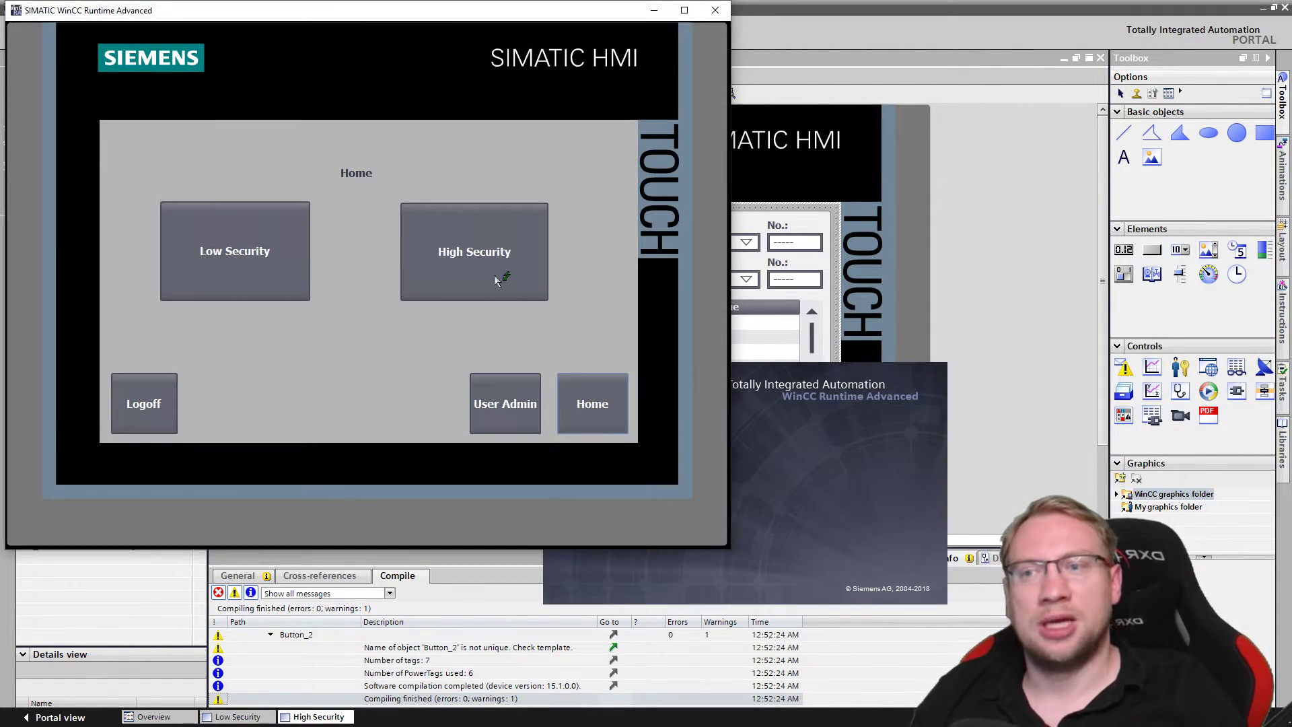
pyautogui.click(496, 277)
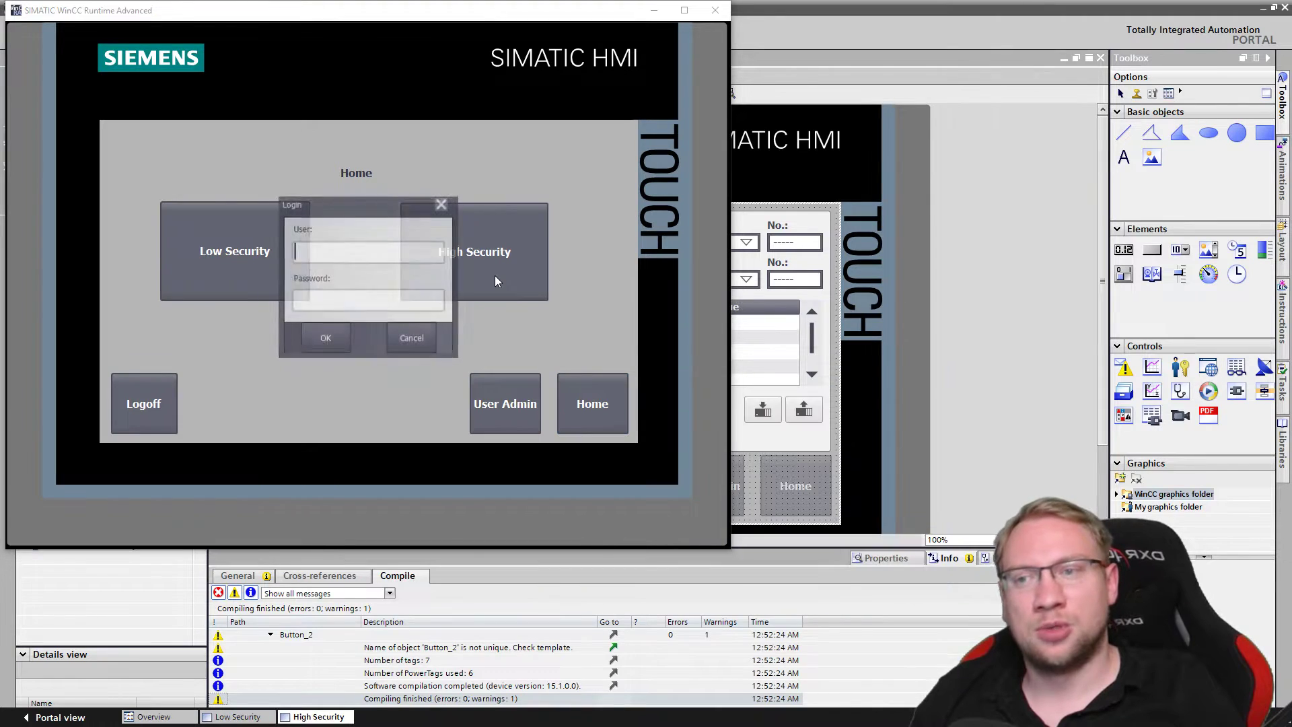
pyautogui.write('boss')
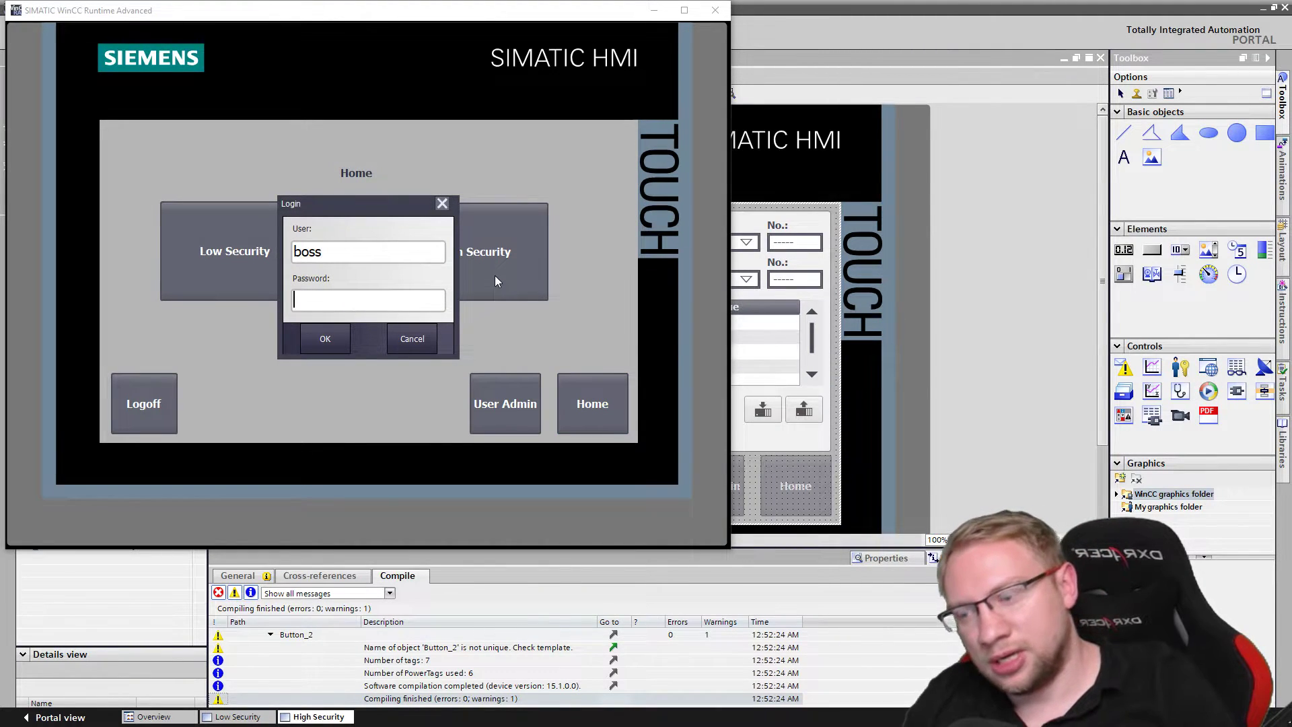
pyautogui.press('Tab')
pyautogui.write('*****')
pyautogui.click(330, 343)
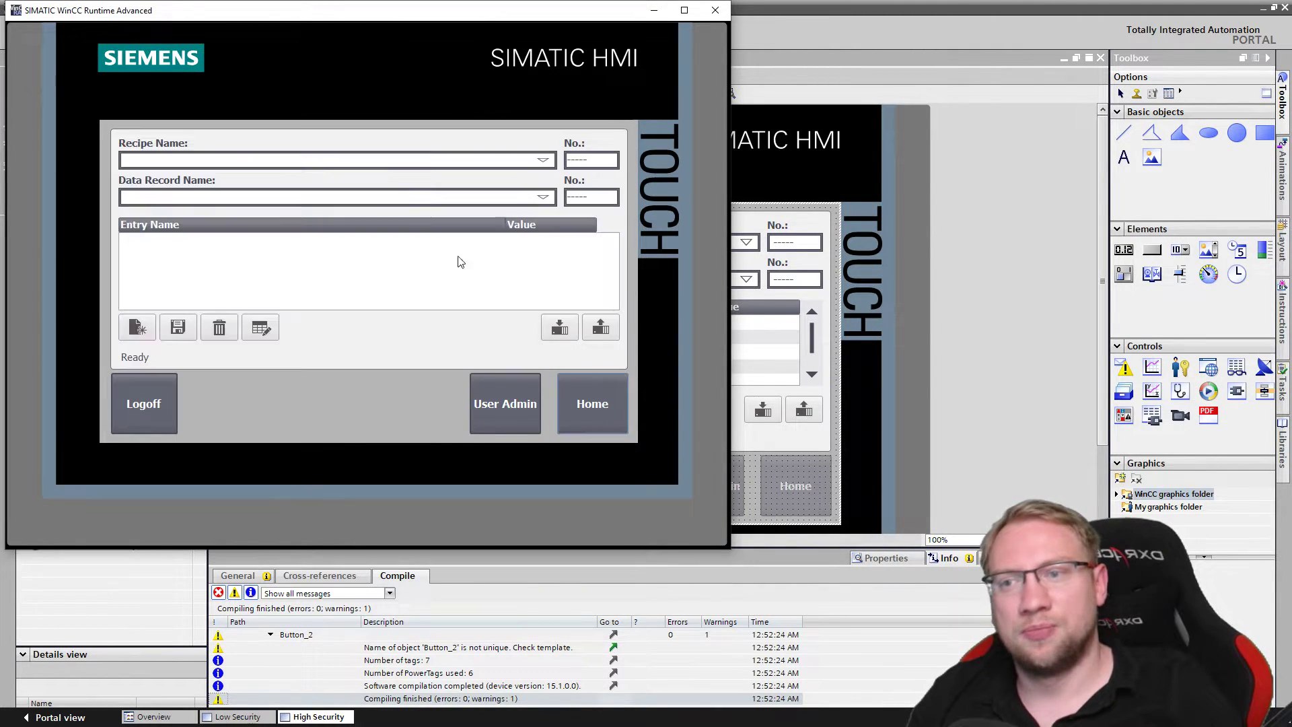
# - Select the Pizza recipe and set its Temperature to 36
pyautogui.click(444, 198)
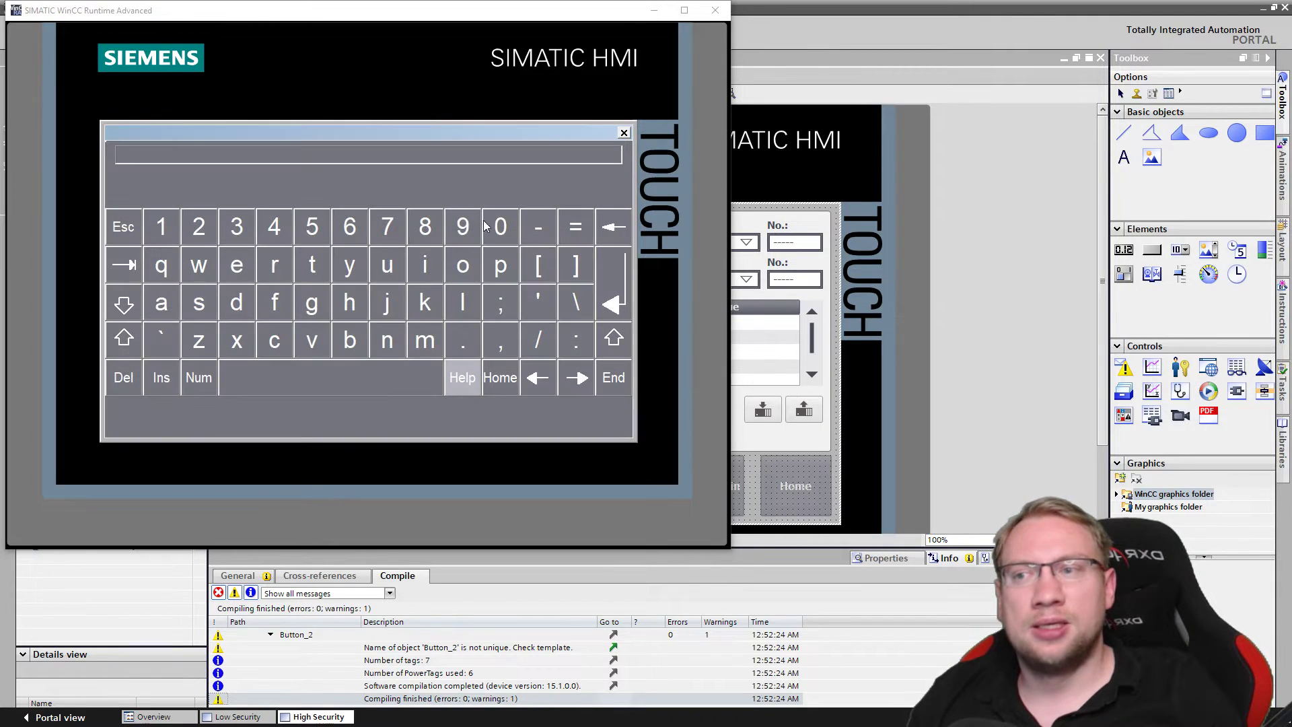
pyautogui.click(624, 133)
pyautogui.click(548, 157)
pyautogui.click(428, 183)
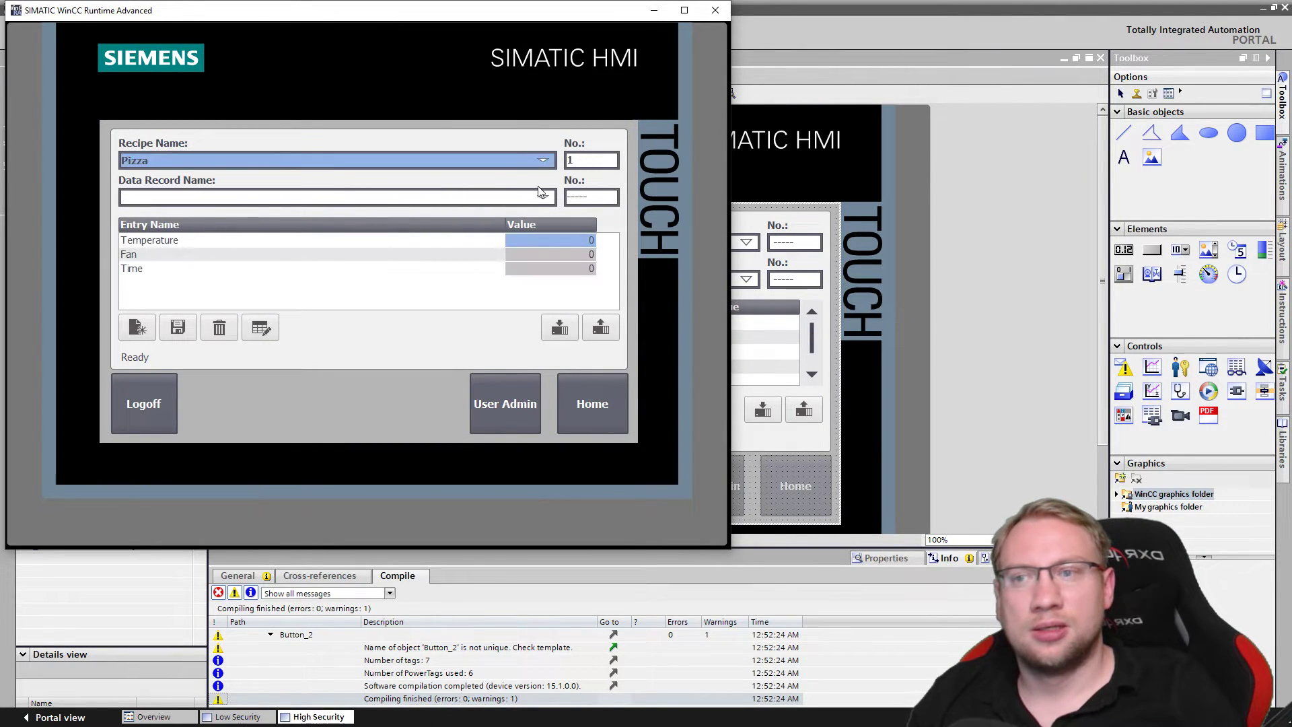
pyautogui.click(553, 238)
pyautogui.click(281, 202)
pyautogui.click(301, 291)
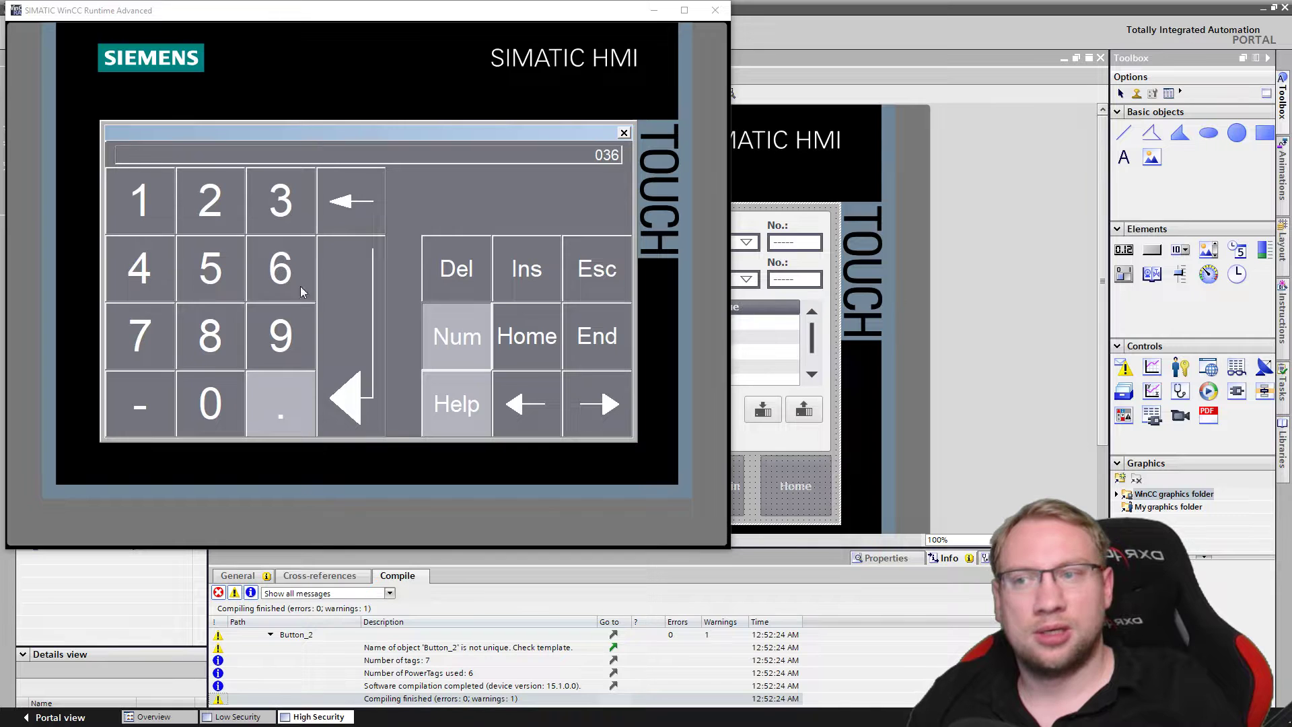
pyautogui.click(373, 337)
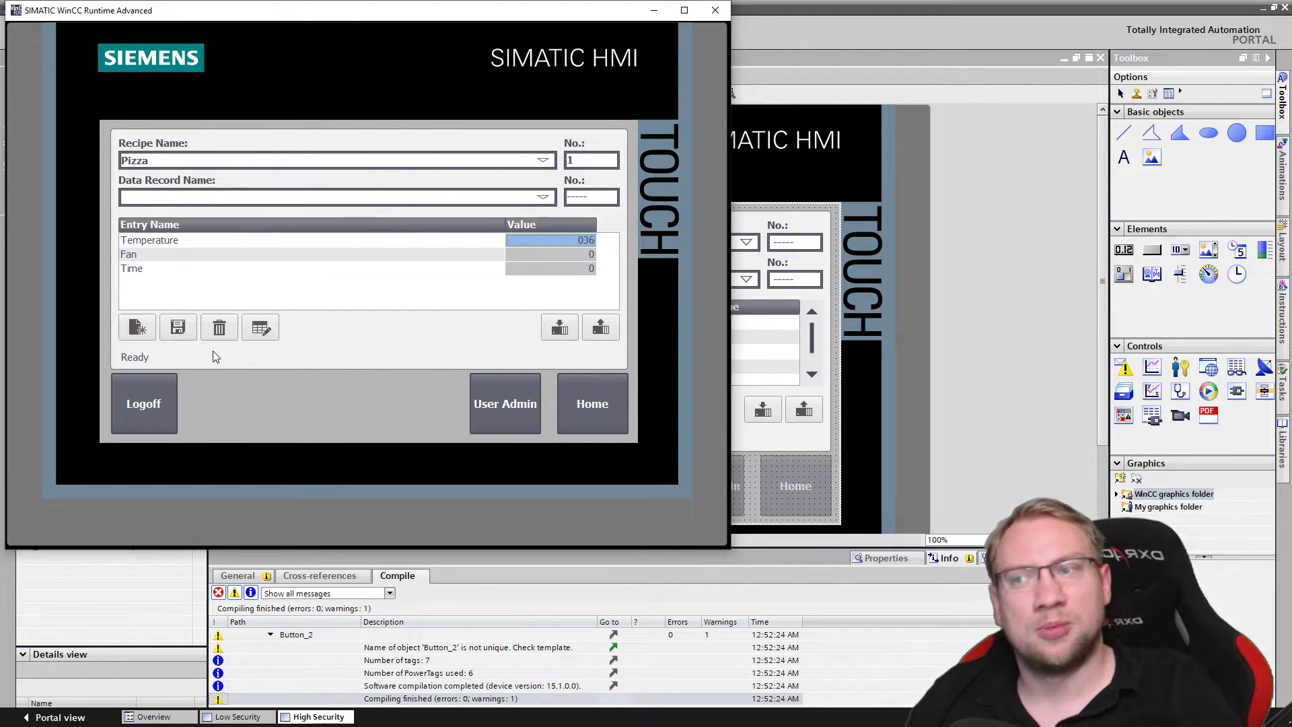
# - Return to Home and confirm saving the changes to record _DATA_4
pyautogui.click(183, 334)
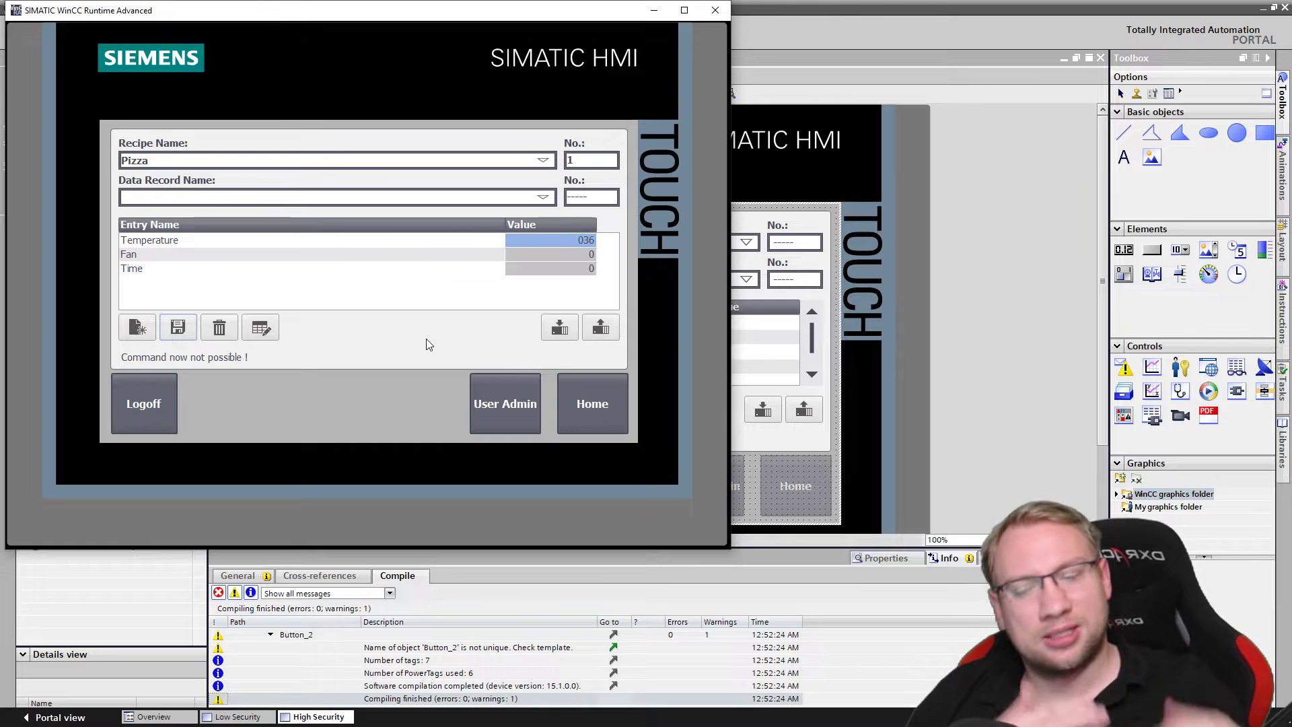
pyautogui.click(617, 407)
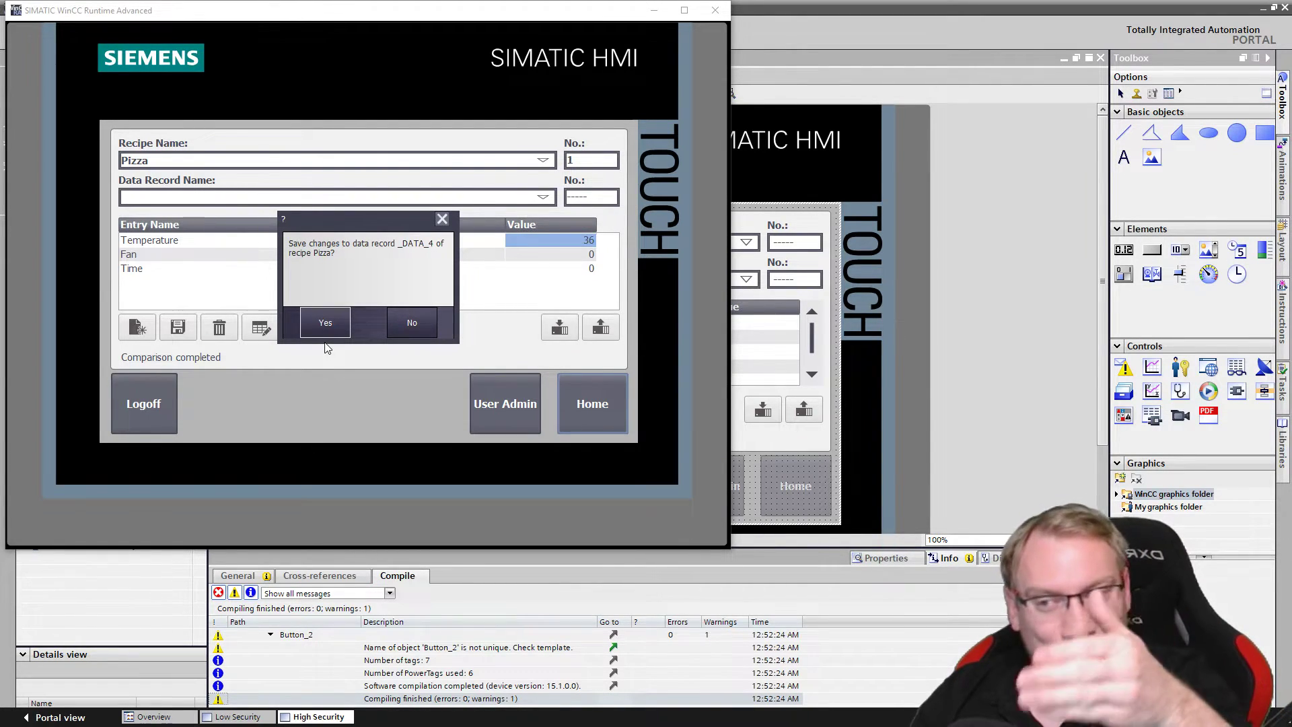
pyautogui.click(327, 326)
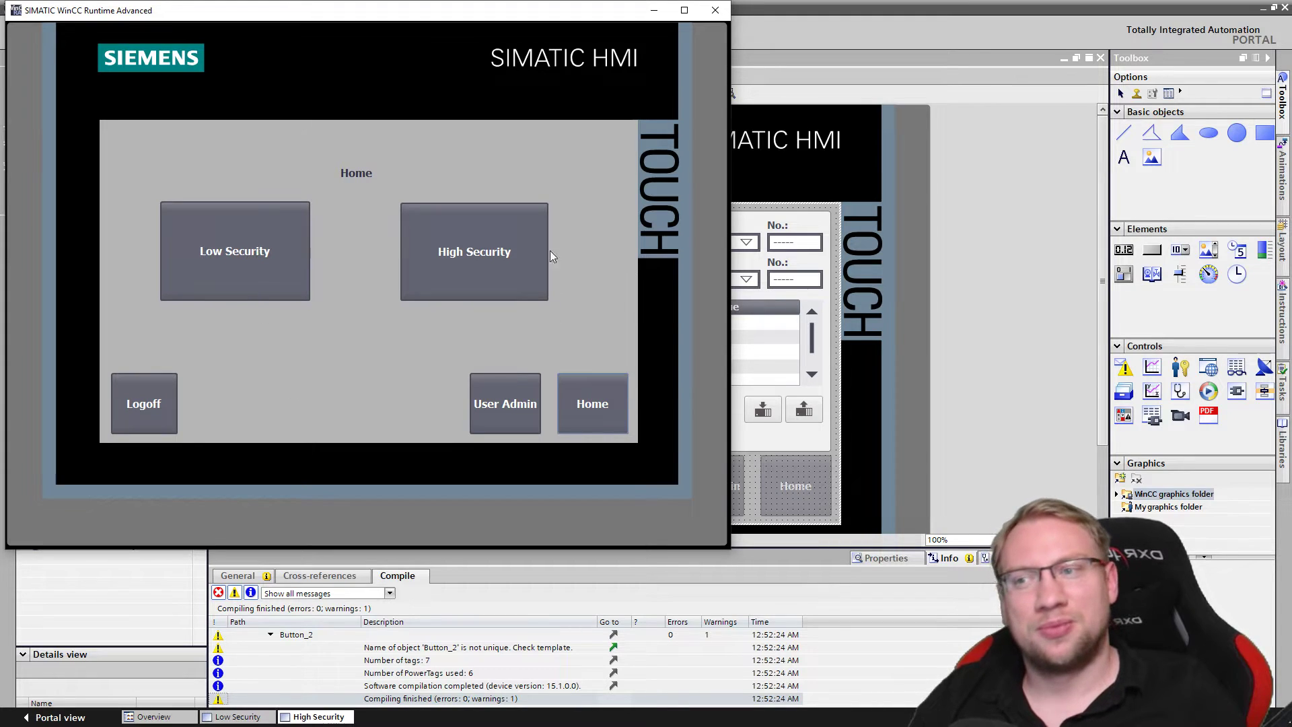
# - Visit the Low Security recipe screen, return Home and log off the boss
pyautogui.click(292, 283)
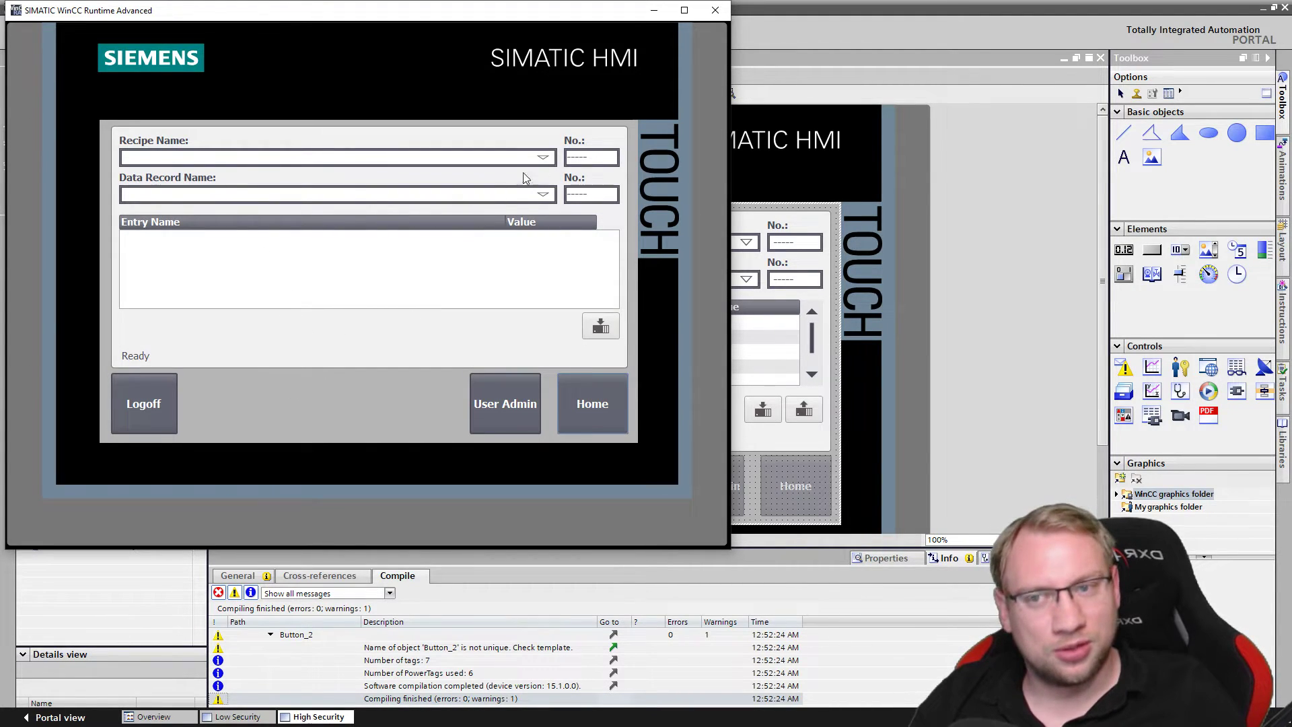
pyautogui.click(577, 391)
pyautogui.click(136, 398)
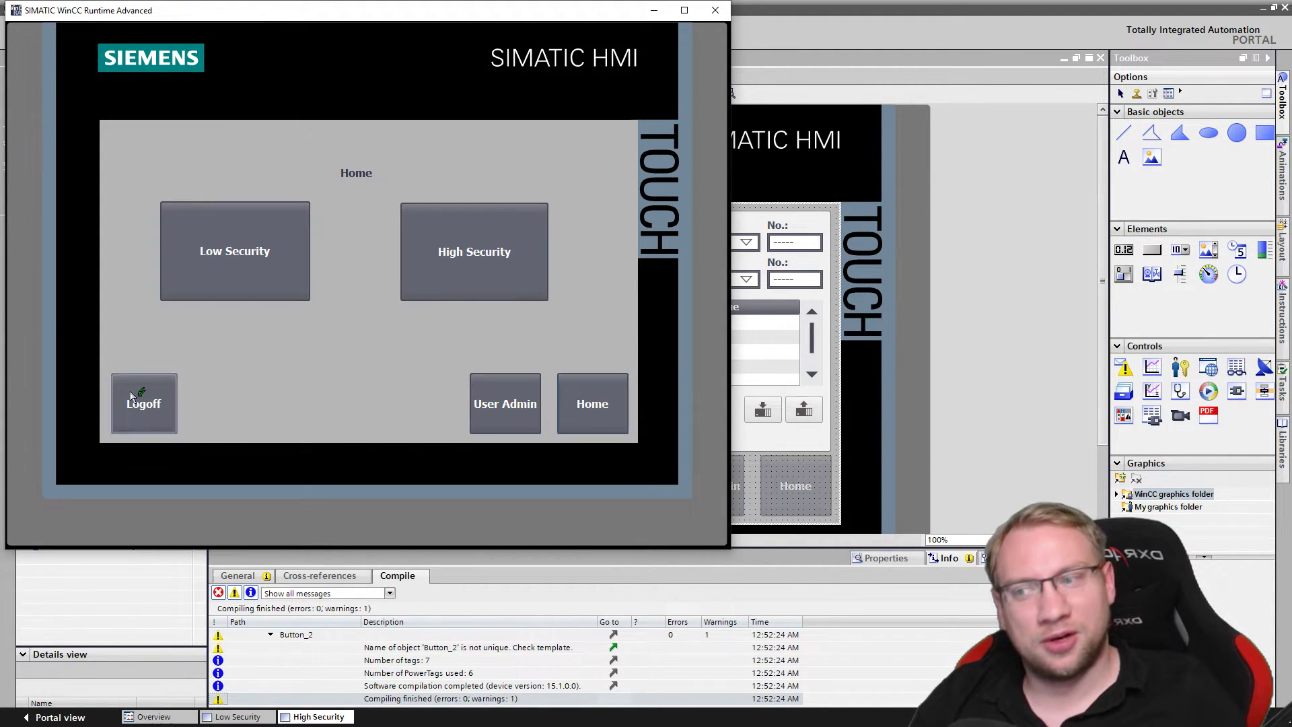
# - Log in as operator and show the High Security screen stays inaccessible
pyautogui.click(459, 263)
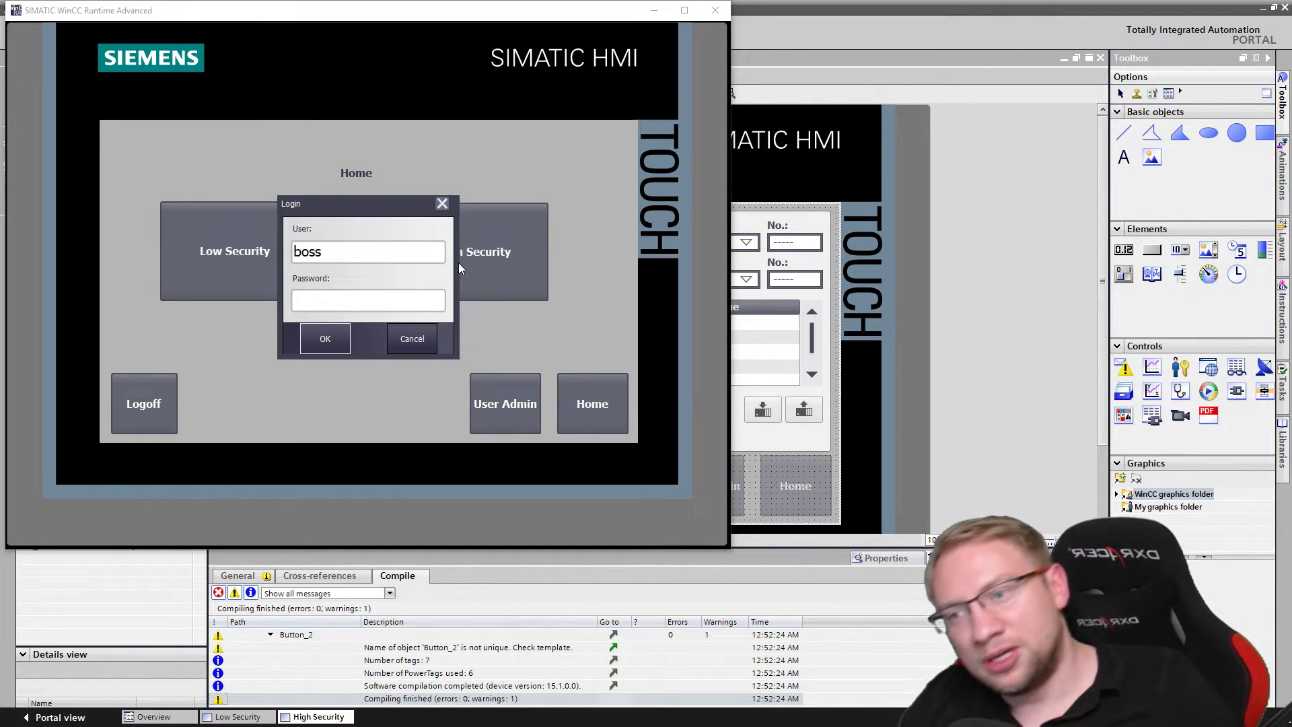
pyautogui.write('operator')
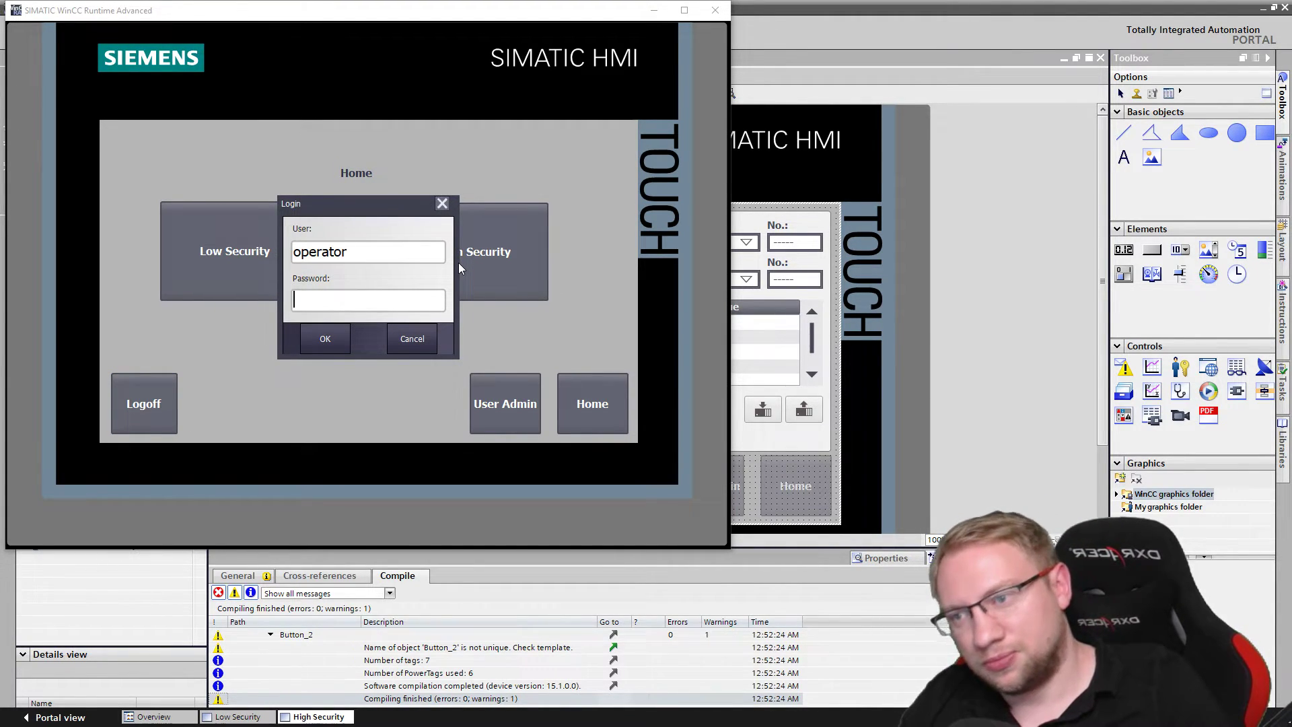
pyautogui.press('Tab')
pyautogui.write('*****')
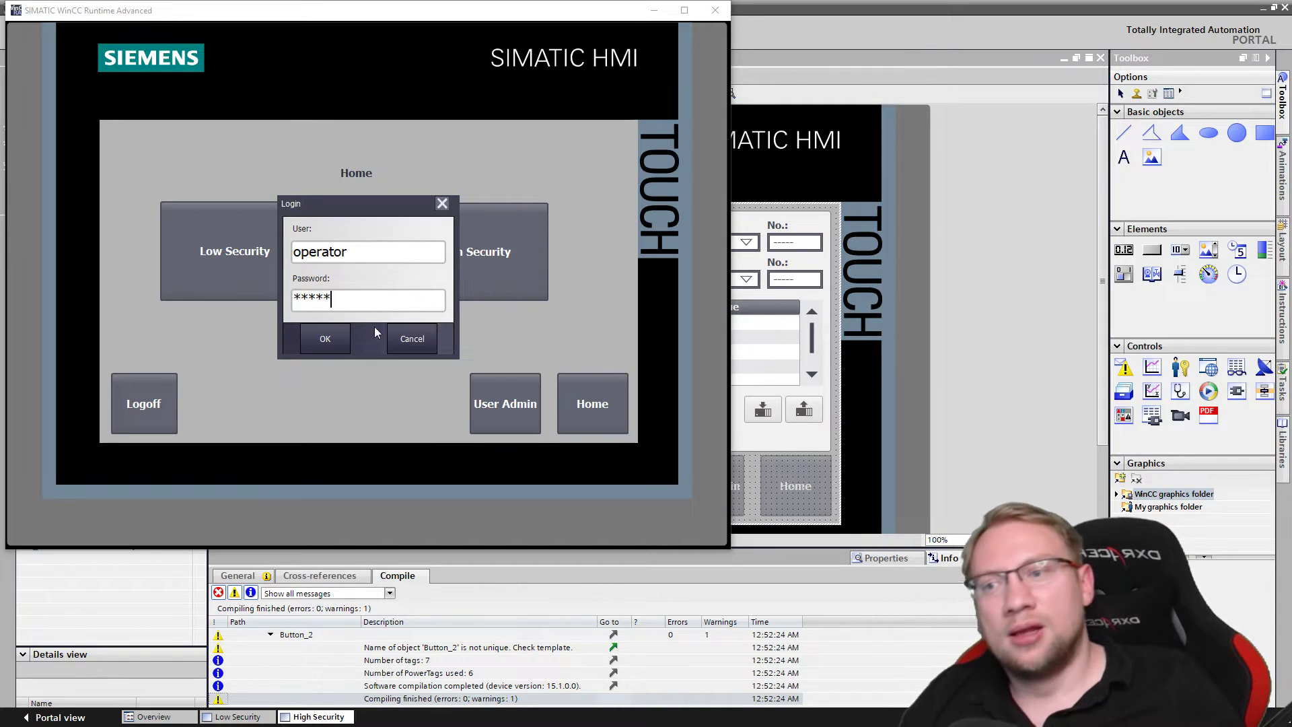
pyautogui.press('Return')
pyautogui.click(493, 246)
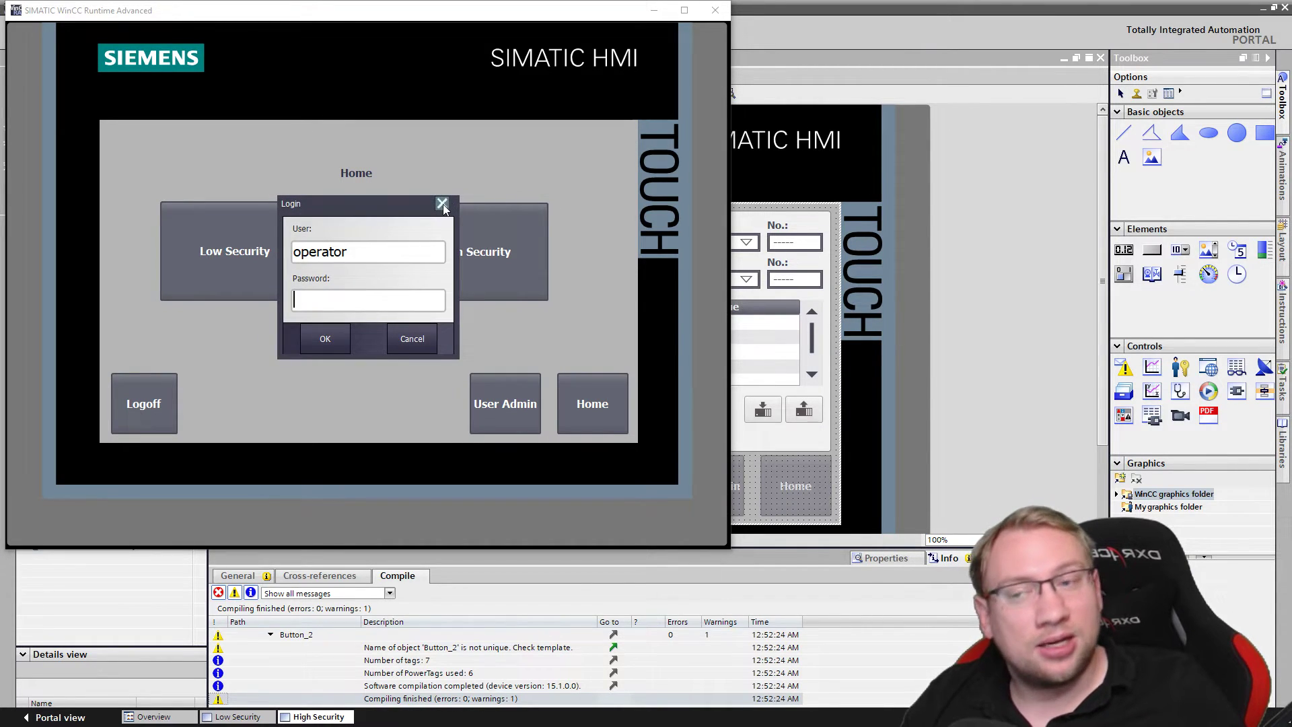
pyautogui.click(443, 204)
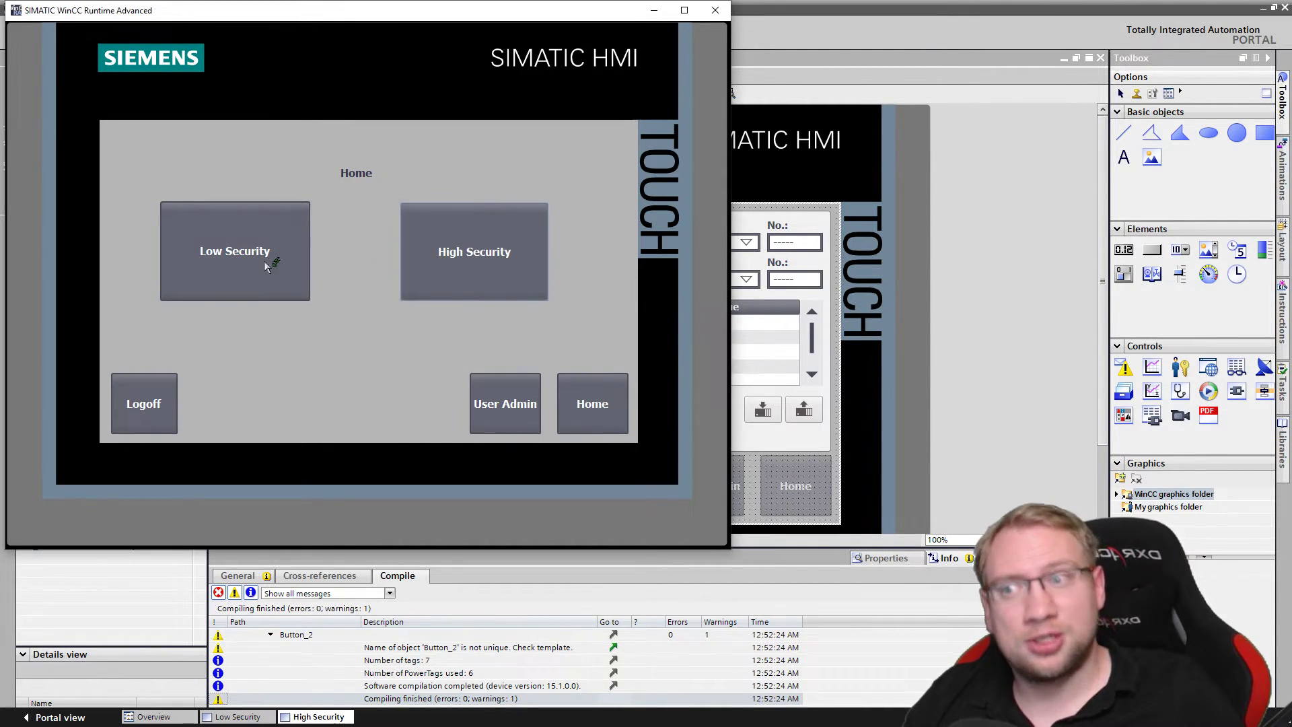
# - In the Low Security view, select Pizza record _DATA_4 and download it to the PLC
pyautogui.click(261, 260)
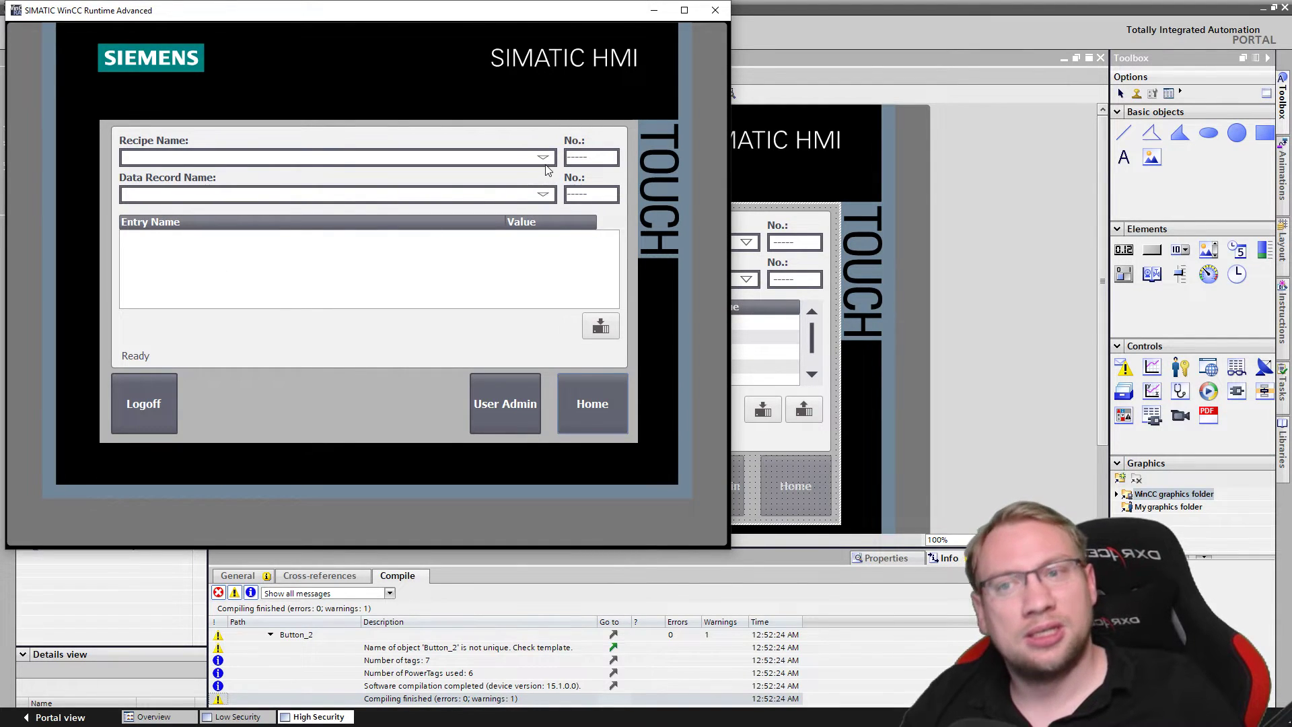
pyautogui.click(543, 157)
pyautogui.click(464, 185)
pyautogui.click(543, 195)
pyautogui.click(466, 221)
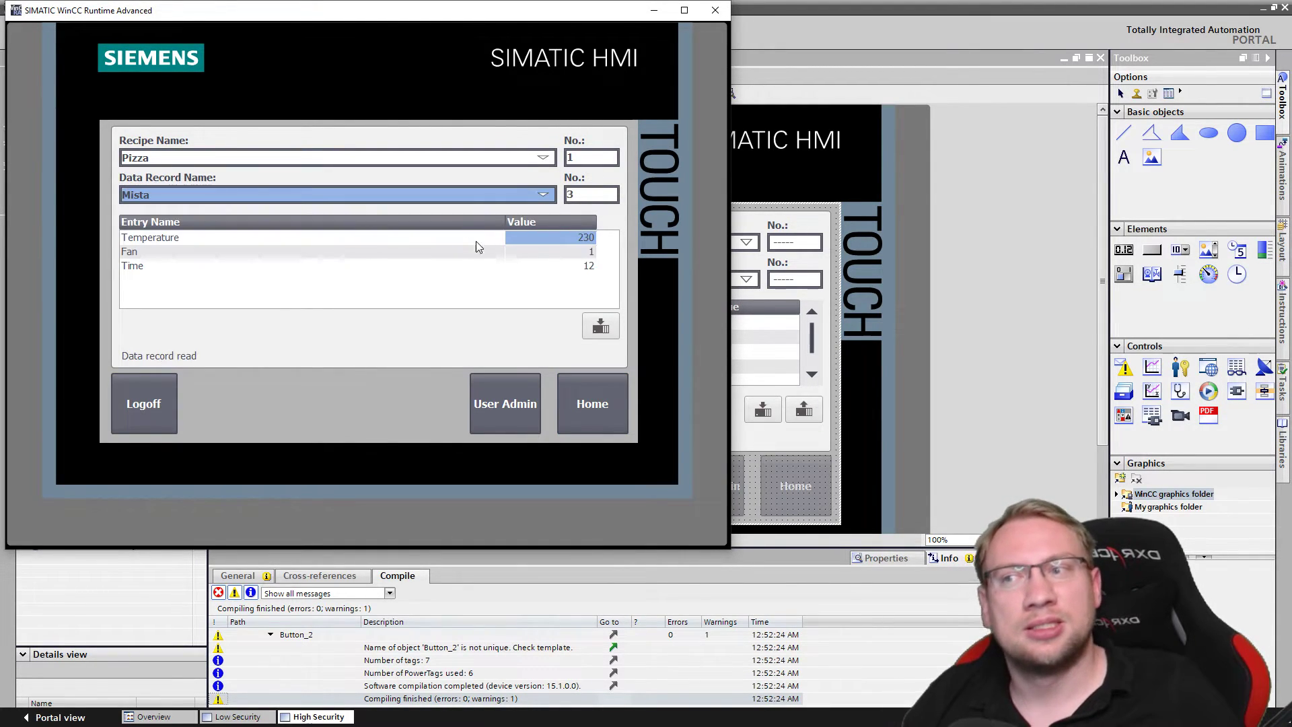
pyautogui.click(499, 195)
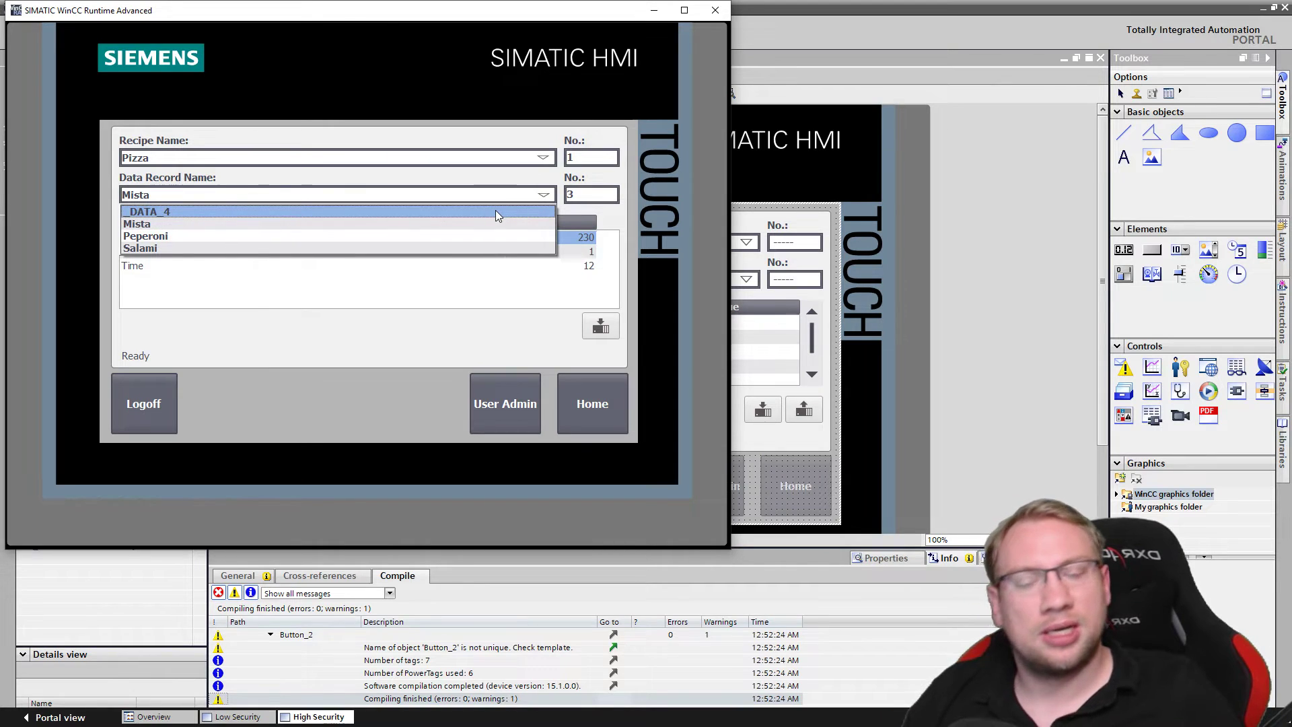
pyautogui.click(496, 212)
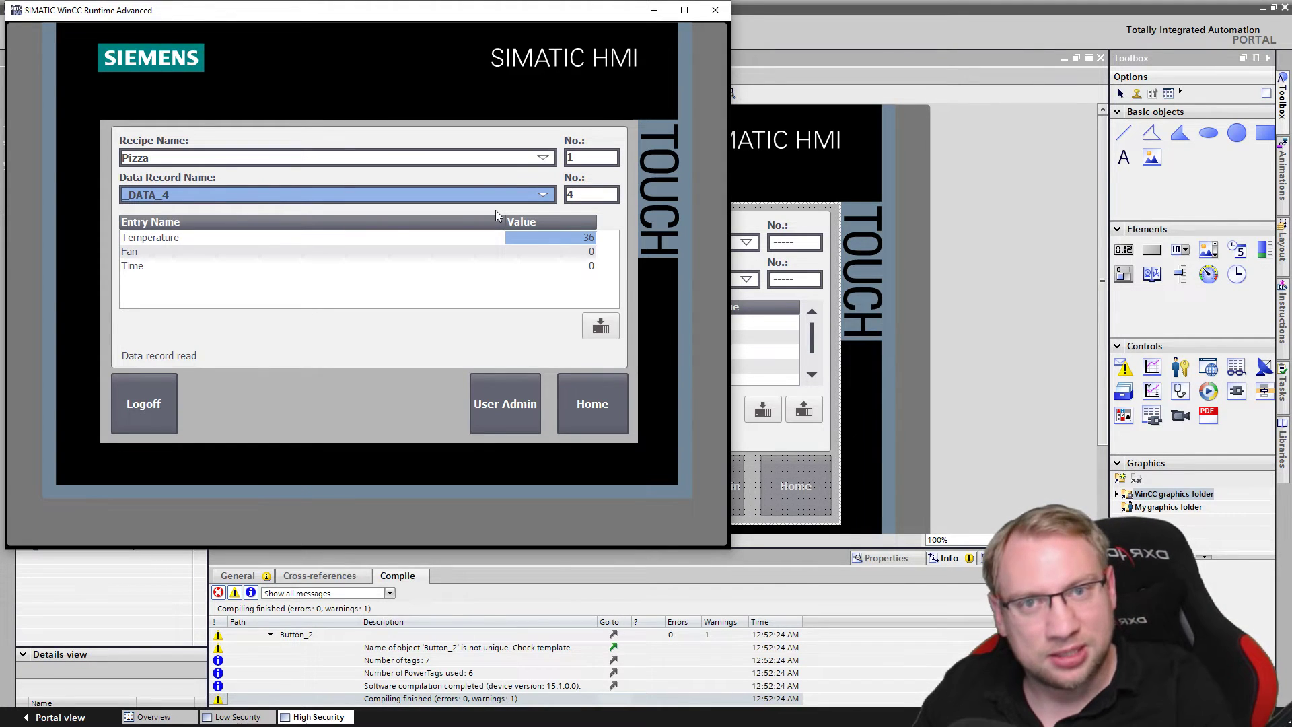
pyautogui.click(600, 326)
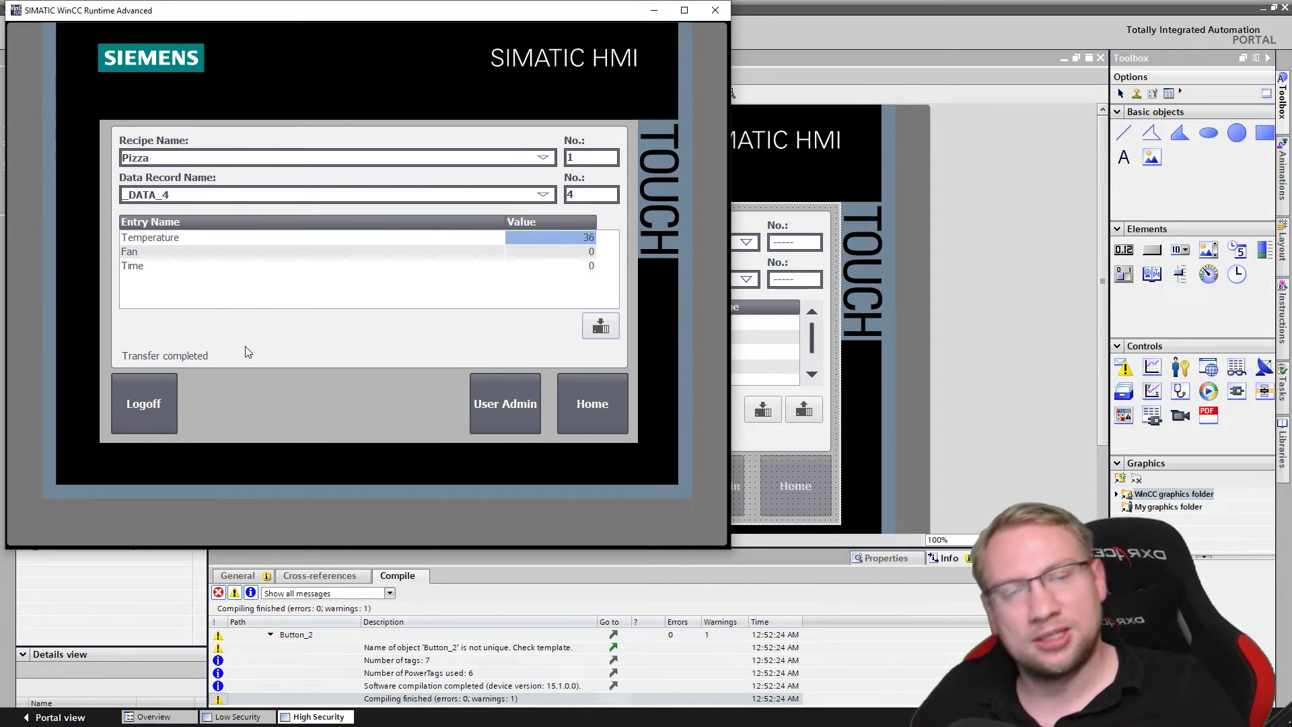